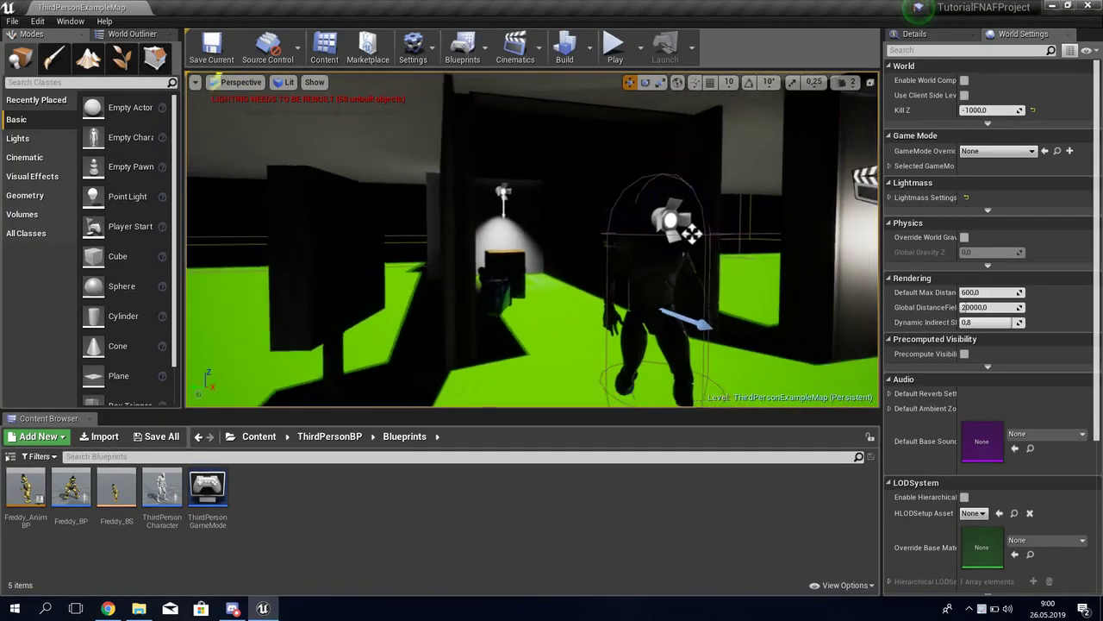
Fly the viewport around the level to survey the character, room and corridor.
{"action": "right_click_drag", "start_coordinate": [541, 183], "coordinate": [478, 240]}
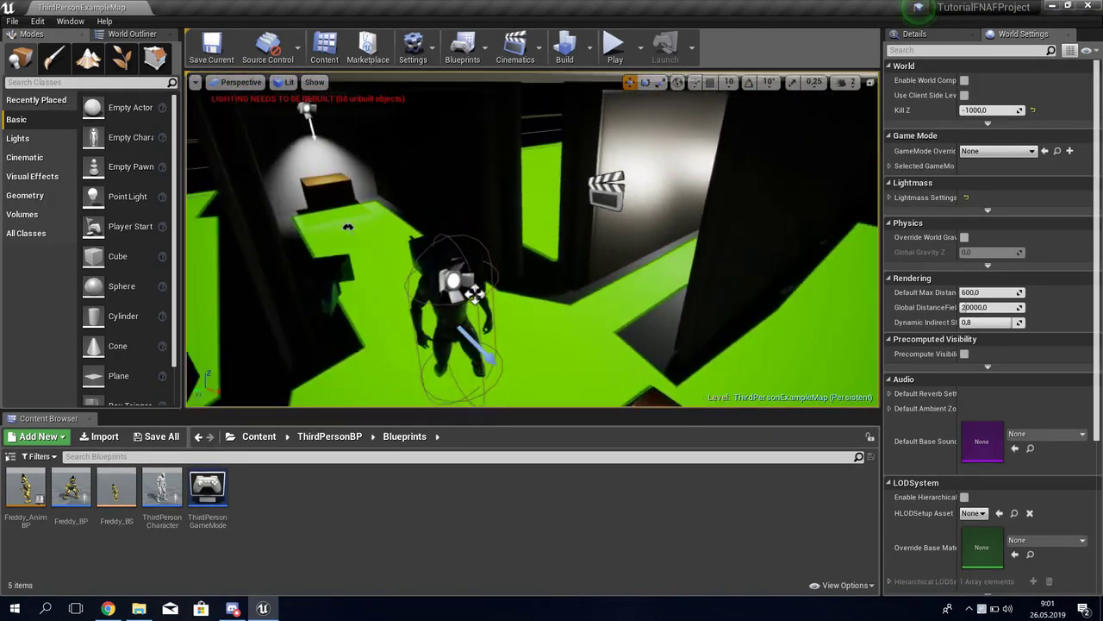
{"action": "mouse_move", "coordinate": [472, 369]}
{"action": "right_mouse_down"}
{"action": "mouse_move", "coordinate": [535, 368]}
{"action": "mouse_move", "coordinate": [693, 84]}
{"action": "mouse_move", "coordinate": [621, 155]}
{"action": "right_mouse_up"}
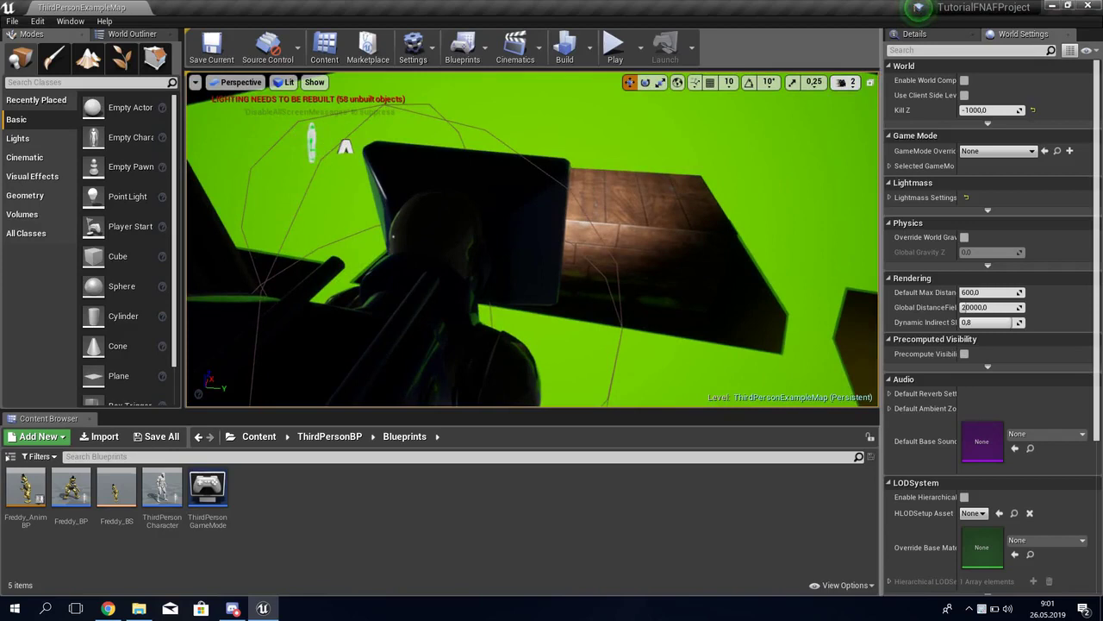
{"action": "left_click", "coordinate": [846, 82]}
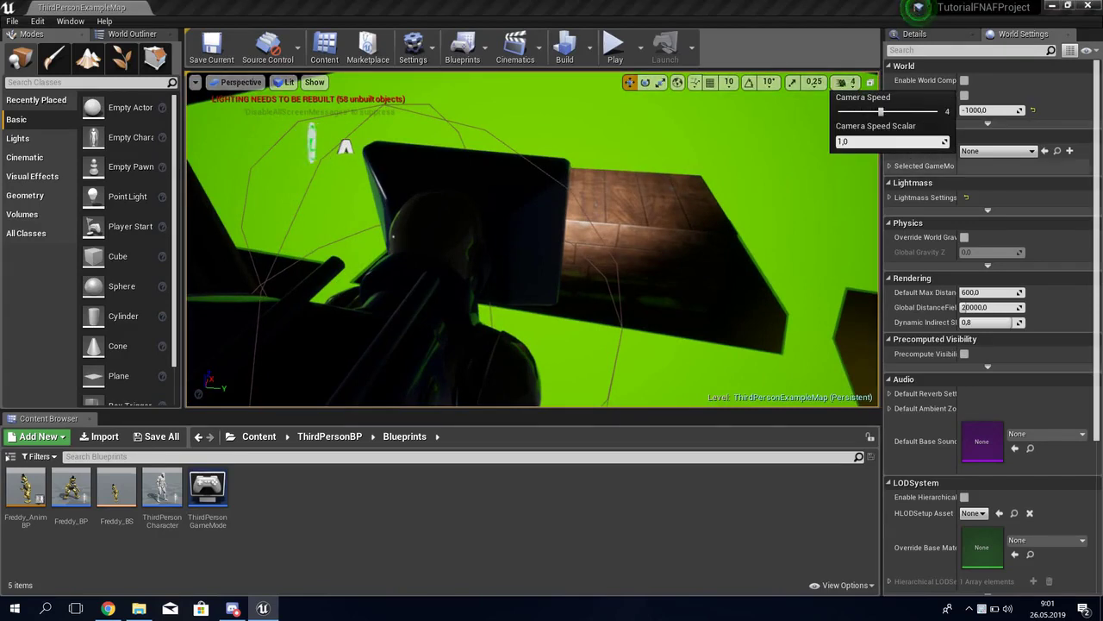
{"action": "right_click_drag", "start_coordinate": [849, 399], "coordinate": [710, 336]}
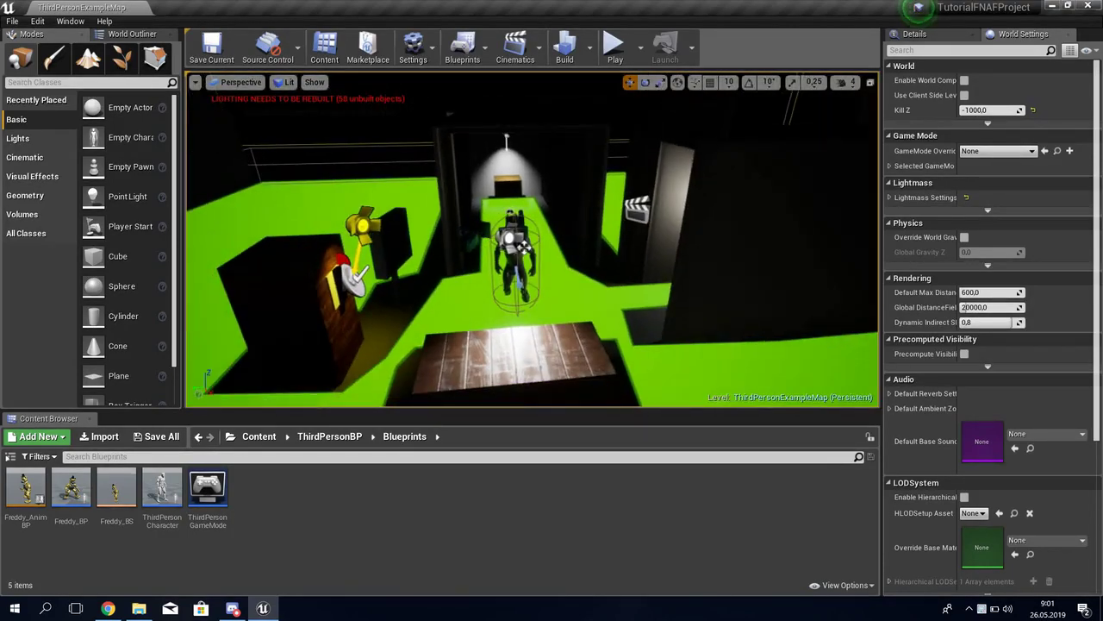
{"action": "right_click_drag", "start_coordinate": [711, 336], "coordinate": [711, 337]}
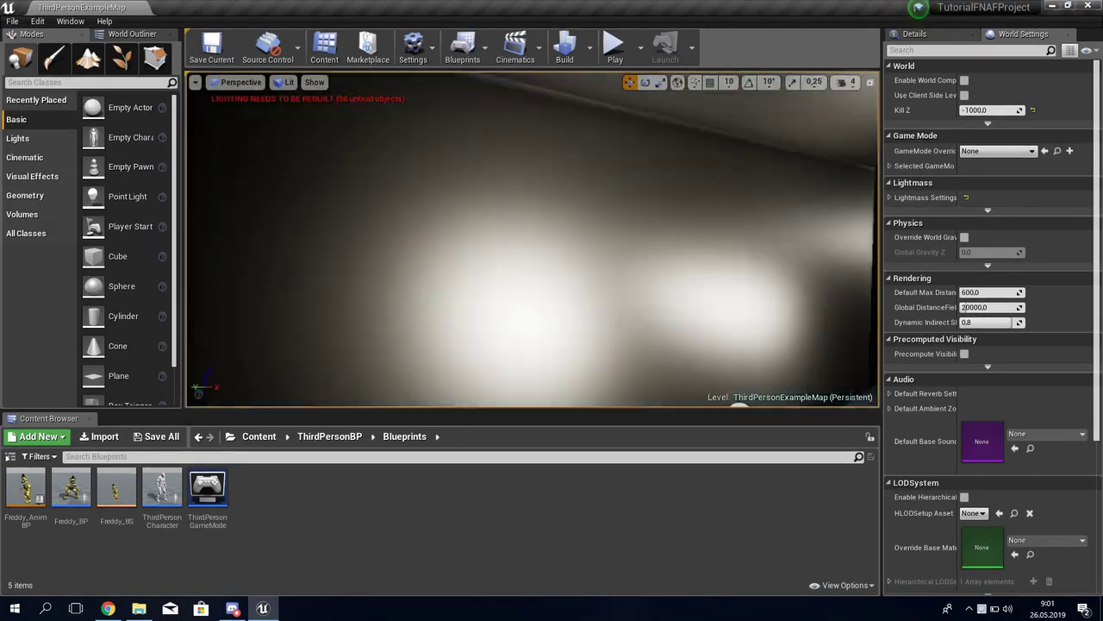
{"action": "right_click_drag", "start_coordinate": [571, 259], "coordinate": [477, 259]}
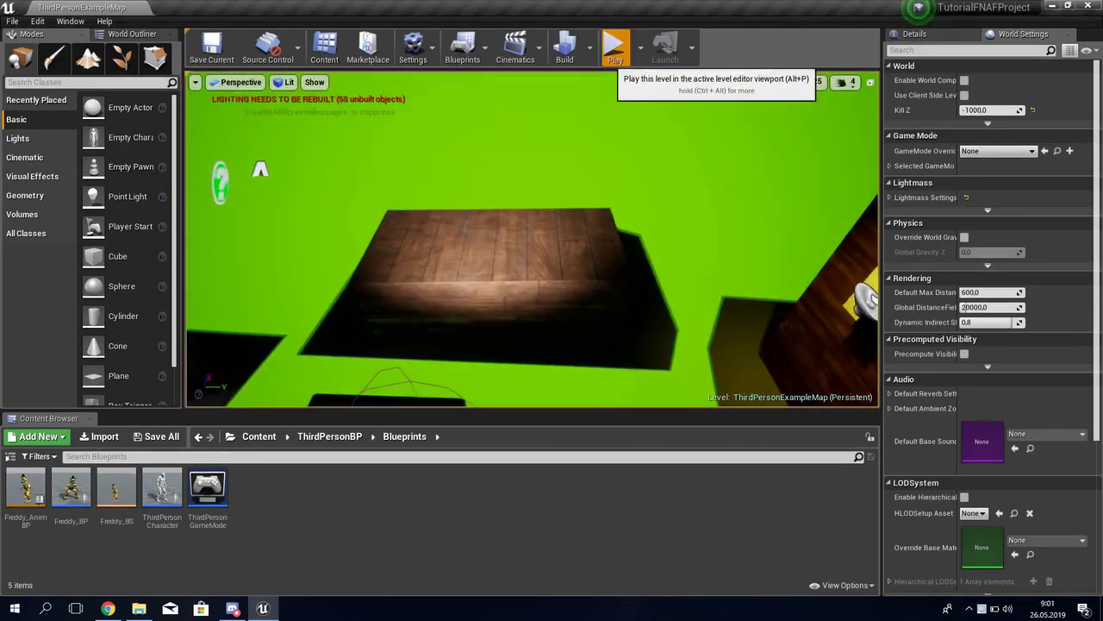
Play and stop the level, then browse the Settings and Blueprints menus.
{"action": "left_click", "coordinate": [613, 47]}
{"action": "key", "text": "Escape"}
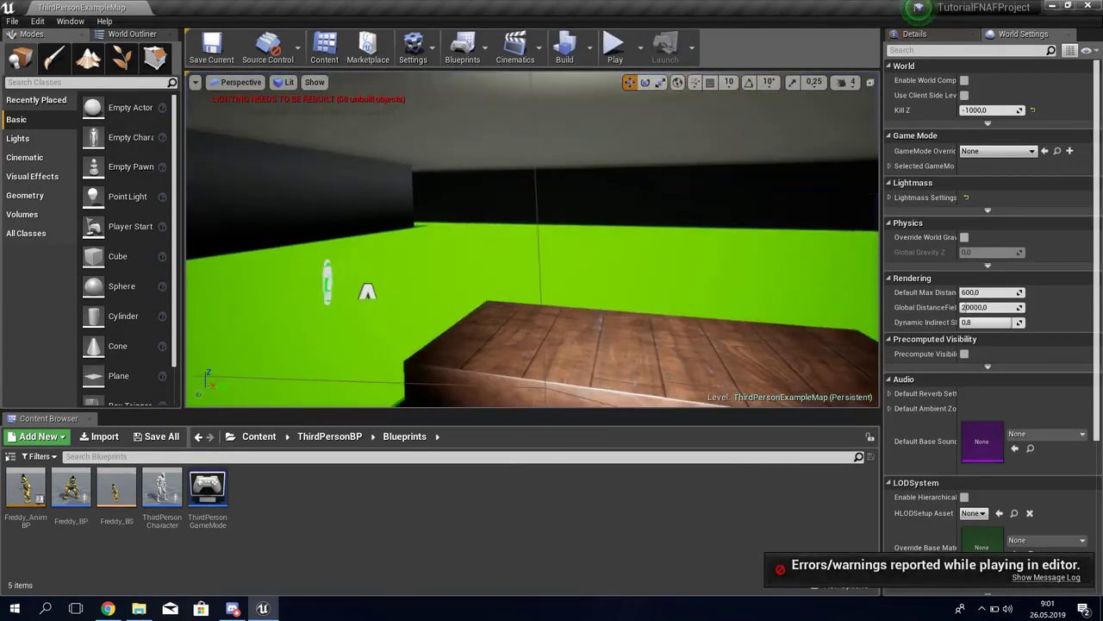
{"action": "left_click", "coordinate": [413, 47]}
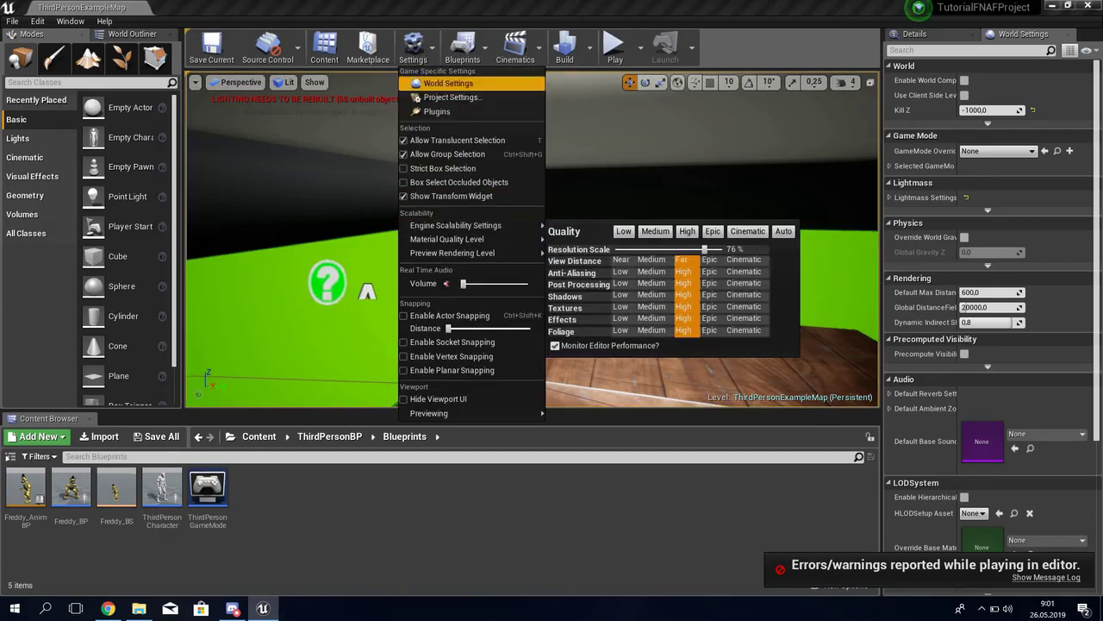
{"action": "left_click", "coordinate": [462, 46]}
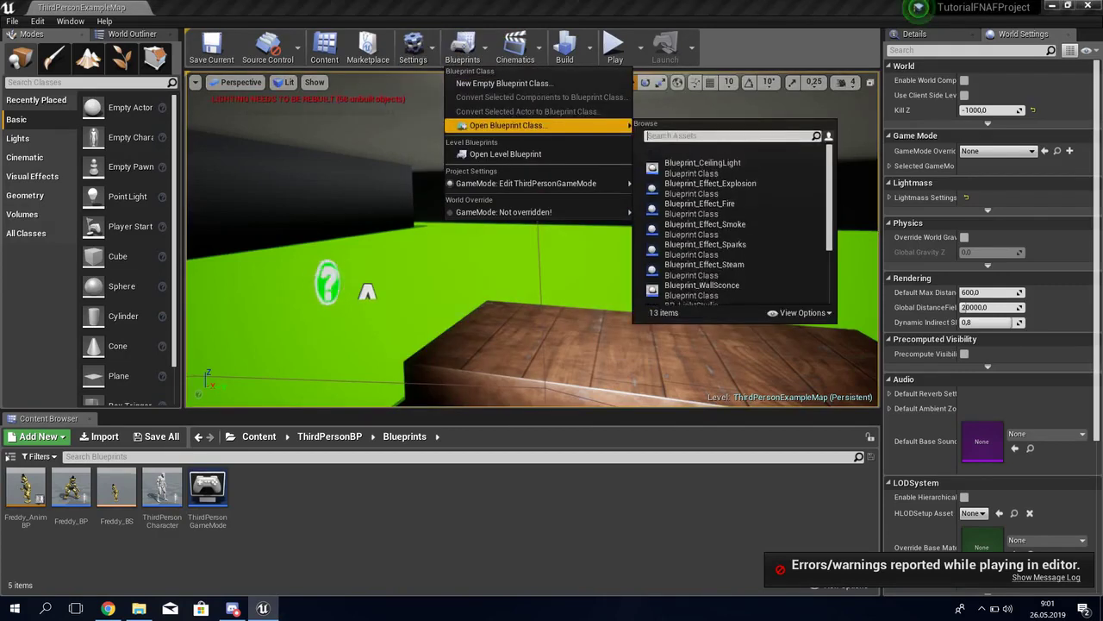
{"action": "right_click_drag", "start_coordinate": [518, 259], "coordinate": [603, 259]}
{"action": "mouse_move", "coordinate": [532, 258]}
{"action": "right_mouse_down"}
{"action": "mouse_move", "coordinate": [483, 258]}
{"action": "mouse_move", "coordinate": [560, 258]}
{"action": "right_mouse_up"}
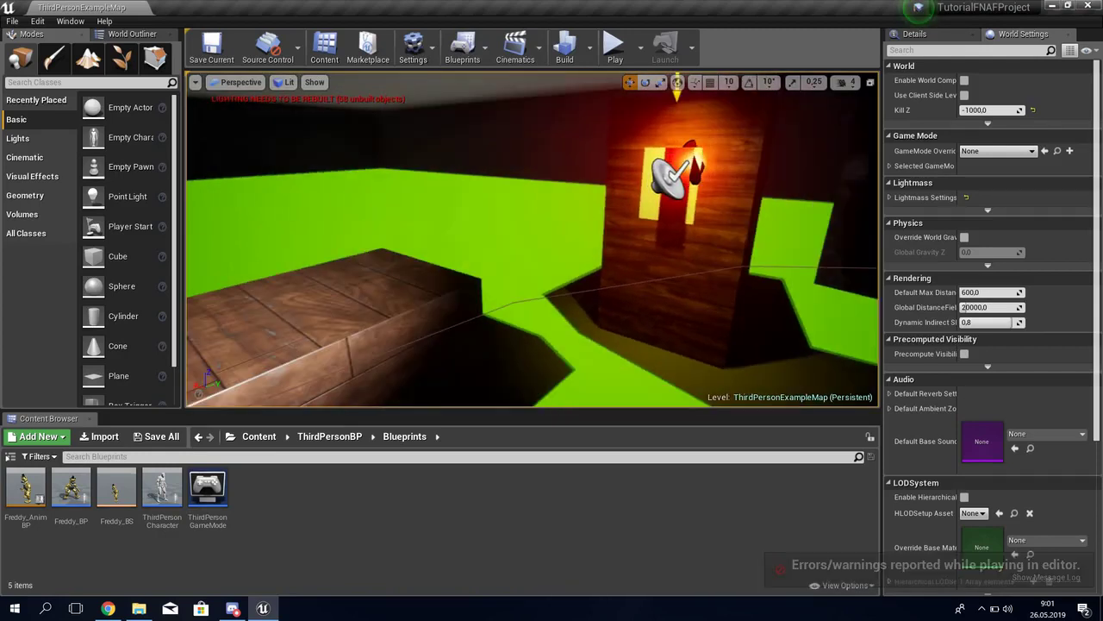
Open the Cameras widget from the Content > UI folder.
{"action": "left_click", "coordinate": [259, 436]}
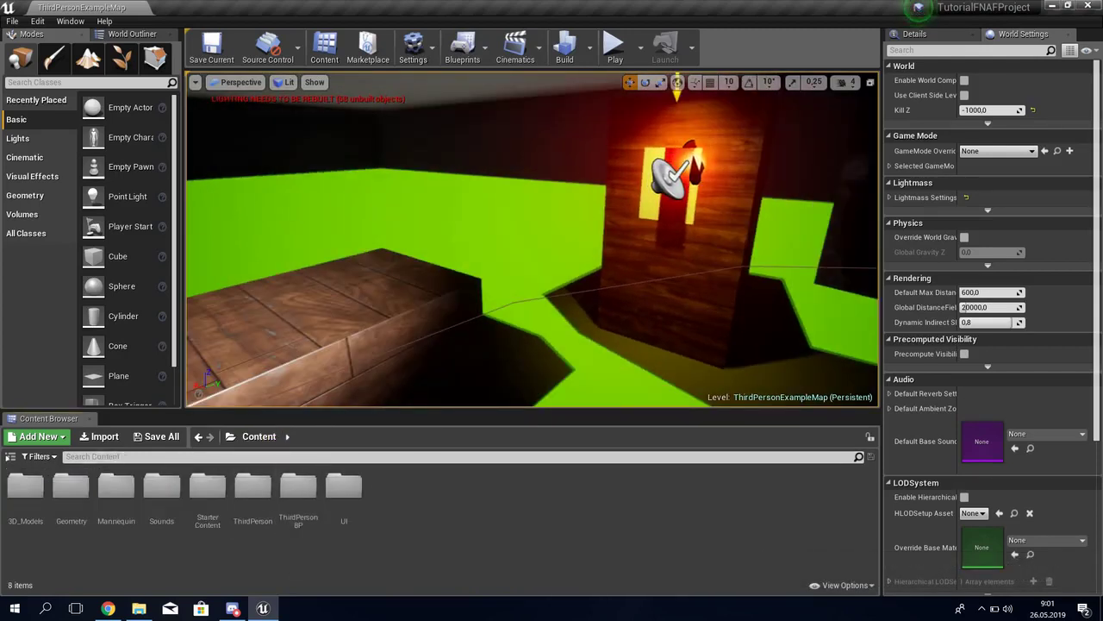
{"action": "double_click", "coordinate": [344, 487]}
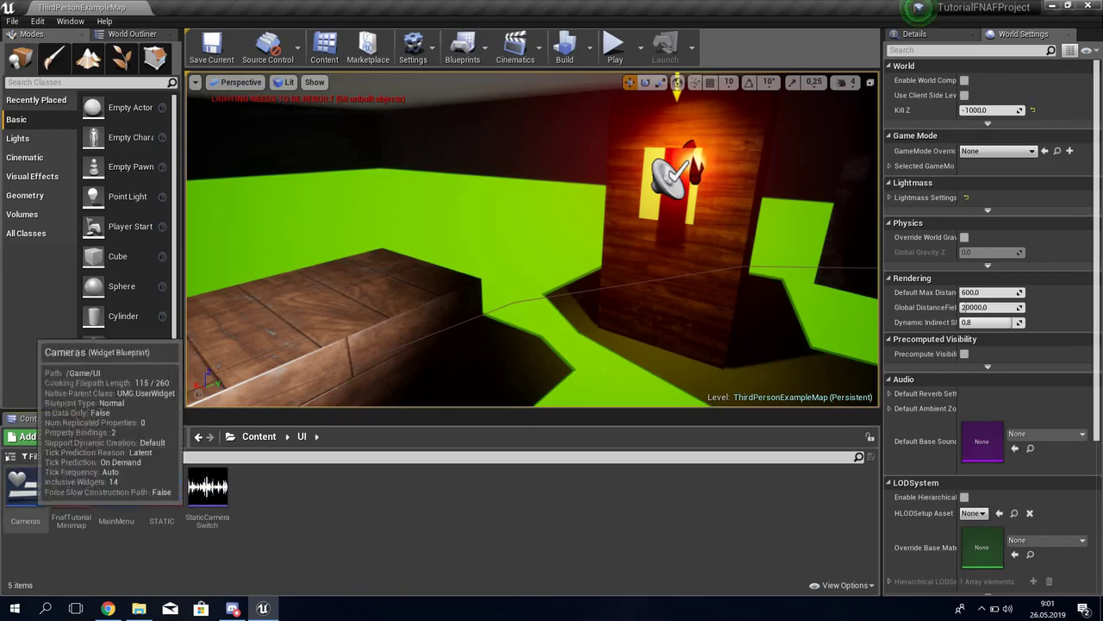
{"action": "double_click", "coordinate": [25, 490]}
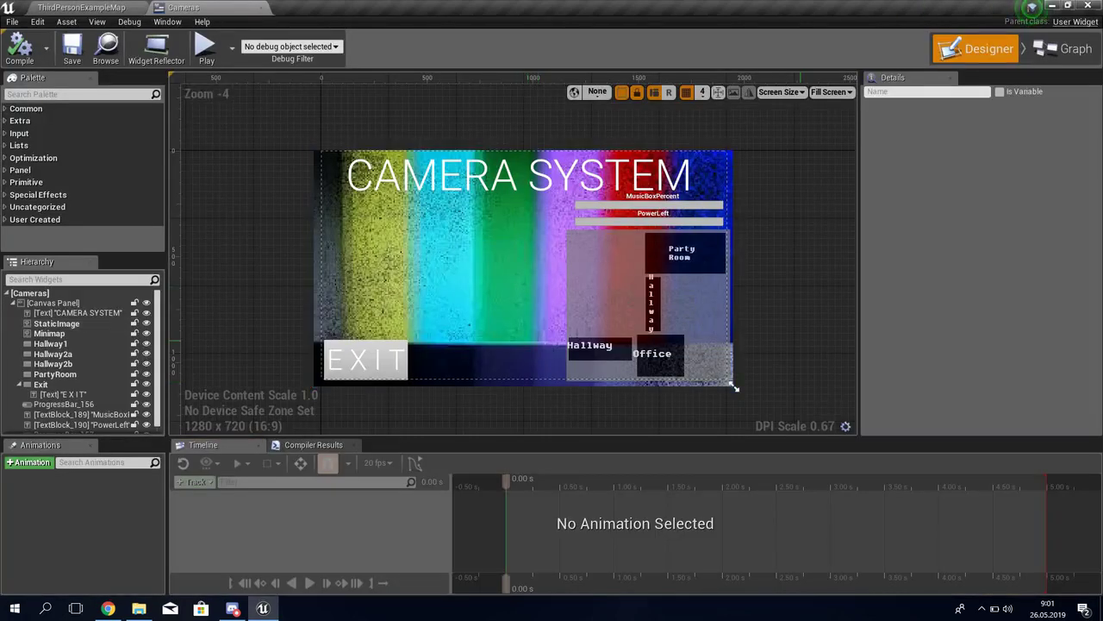
Search the Palette for 'text' and drop a Text widget onto the camera screen.
{"action": "scroll", "coordinate": [373, 265], "scroll_direction": "up", "scroll_amount": 5}
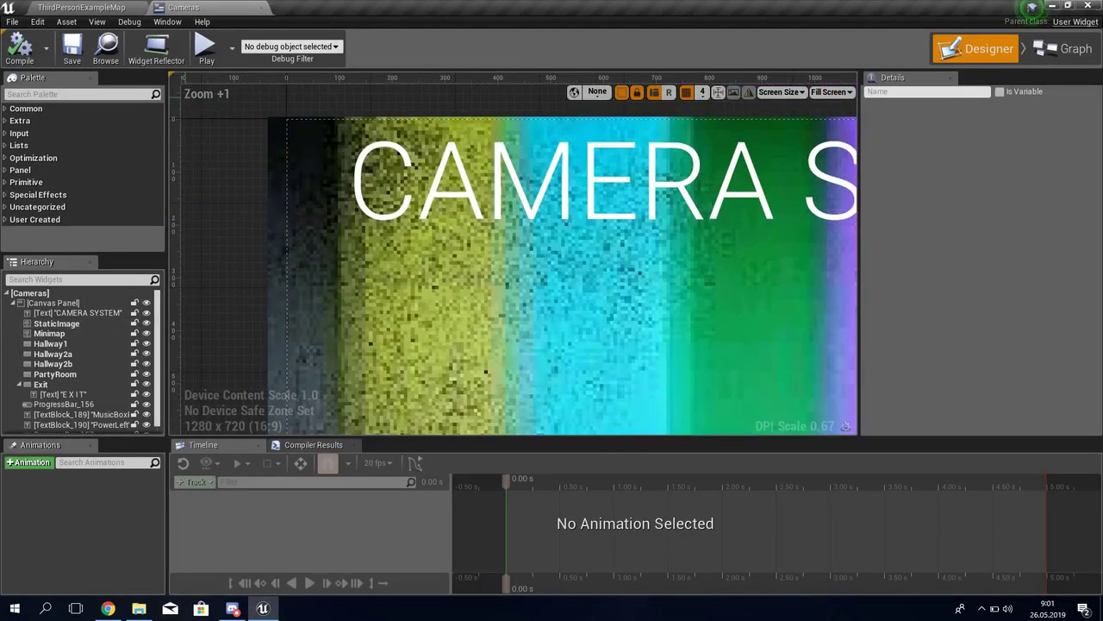
{"action": "type", "text": "tet"}
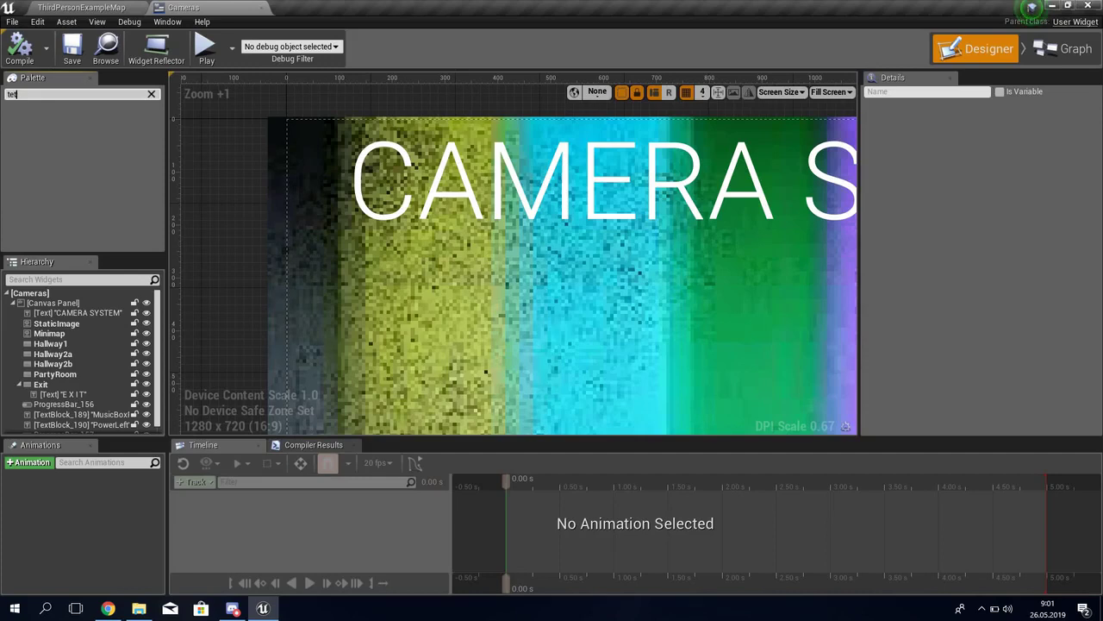
{"action": "key", "text": "BackSpace"}
{"action": "type", "text": "x"}
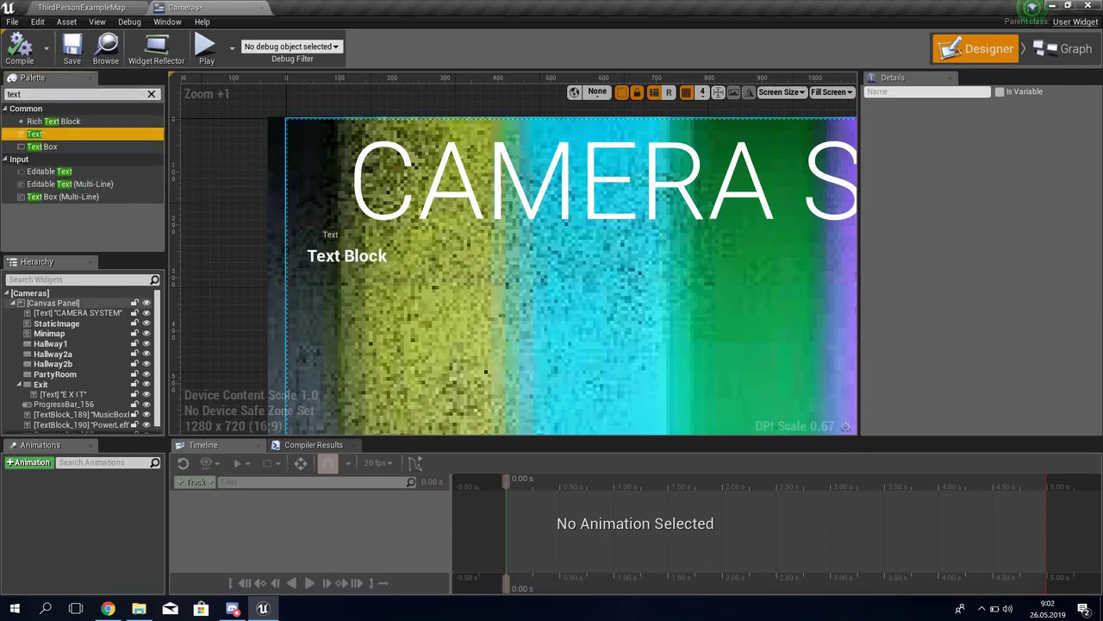
{"action": "left_click_drag", "start_coordinate": [306, 131], "coordinate": [306, 131]}
Move the Text Block to the camera screen's top-right corner and select it.
{"action": "scroll", "coordinate": [307, 131], "scroll_direction": "down", "scroll_amount": 2}
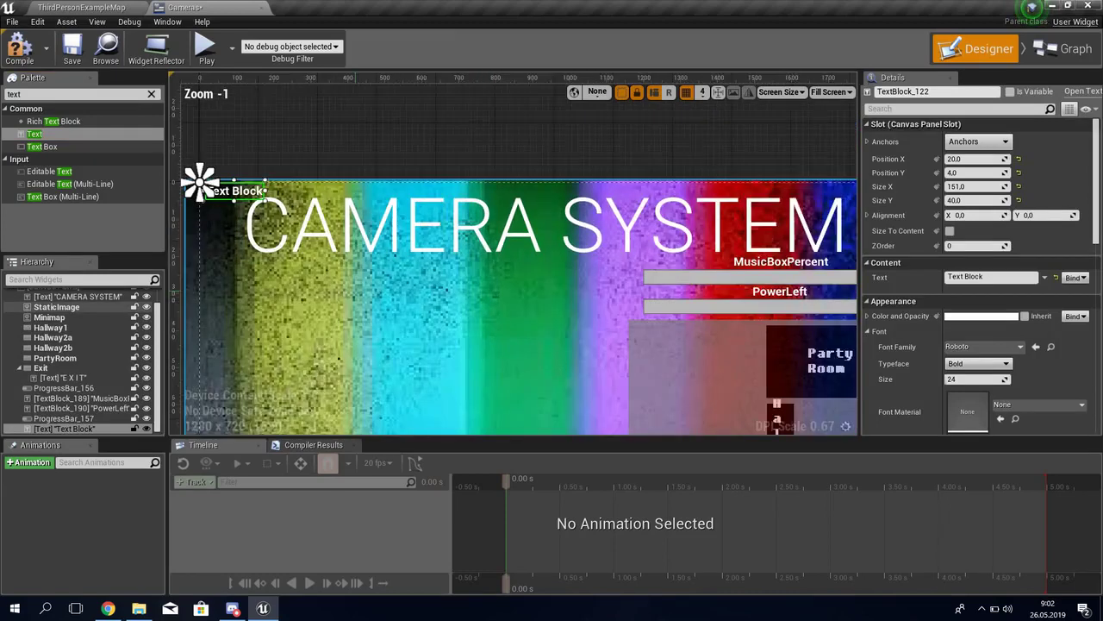
{"action": "scroll", "coordinate": [306, 131], "scroll_direction": "down", "scroll_amount": 2}
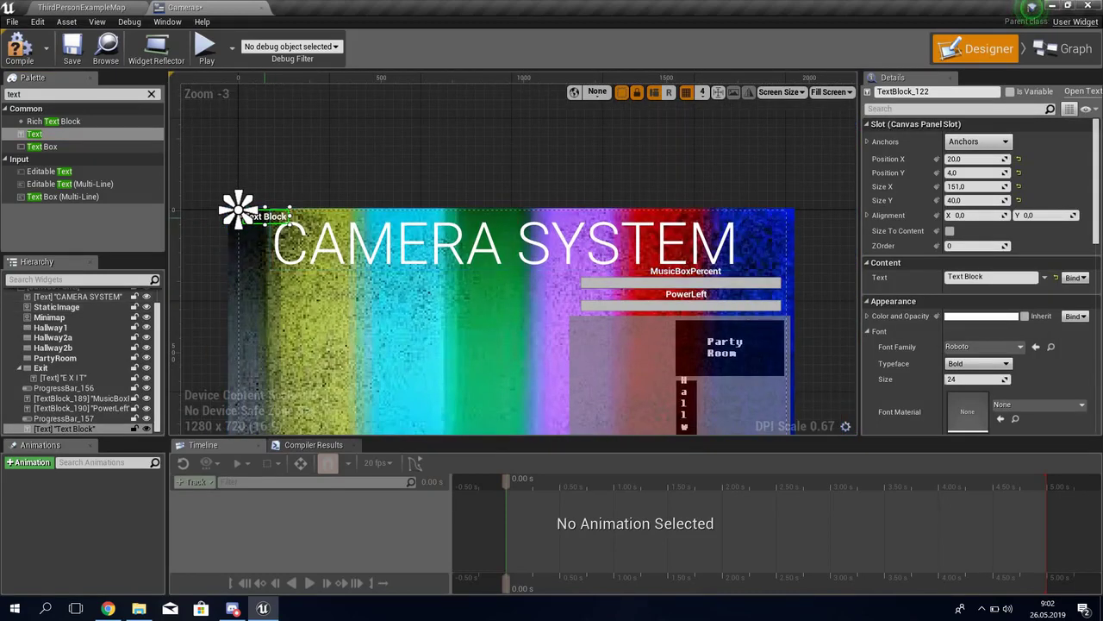
{"action": "left_click_drag", "start_coordinate": [238, 211], "coordinate": [759, 223]}
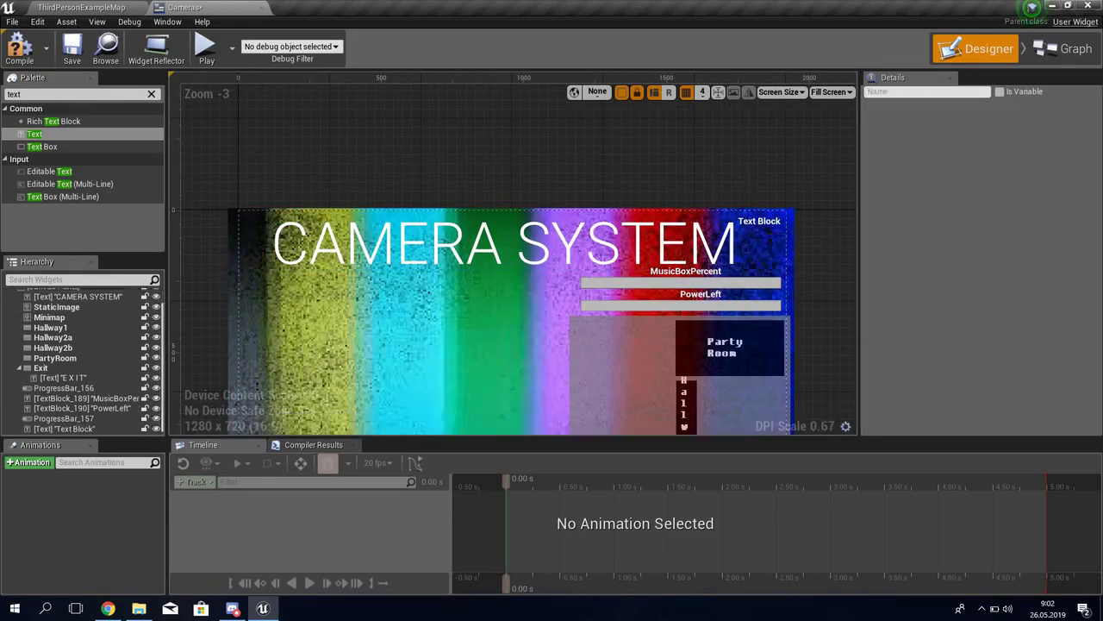
{"action": "scroll", "coordinate": [776, 215], "scroll_direction": "up", "scroll_amount": 1}
{"action": "scroll", "coordinate": [776, 215], "scroll_direction": "up", "scroll_amount": 3}
{"action": "left_click", "coordinate": [751, 213]}
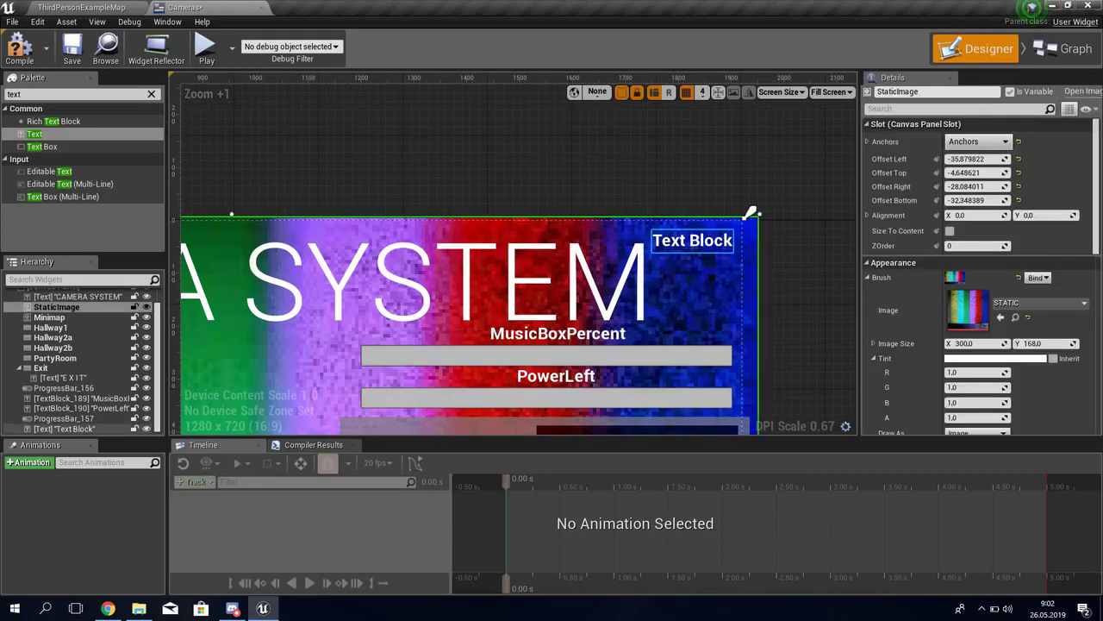
Set the new text block's text to '12 PM'.
{"action": "left_click", "coordinate": [692, 240]}
{"action": "mouse_move", "coordinate": [991, 277]}
{"action": "type", "text": "12 PM"}
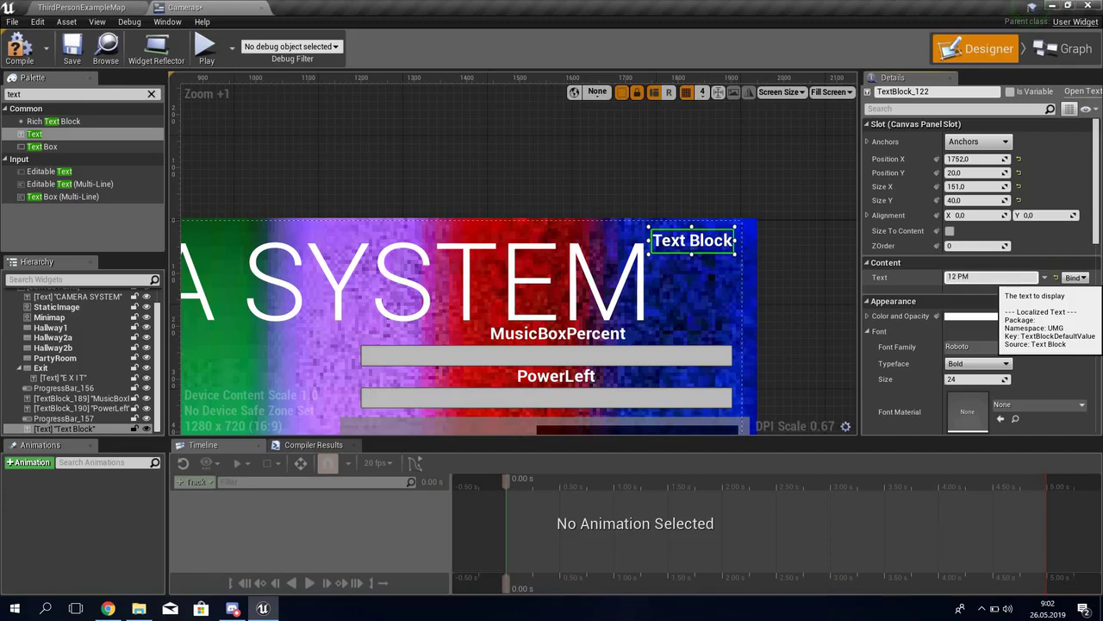
{"action": "key", "text": "Return"}
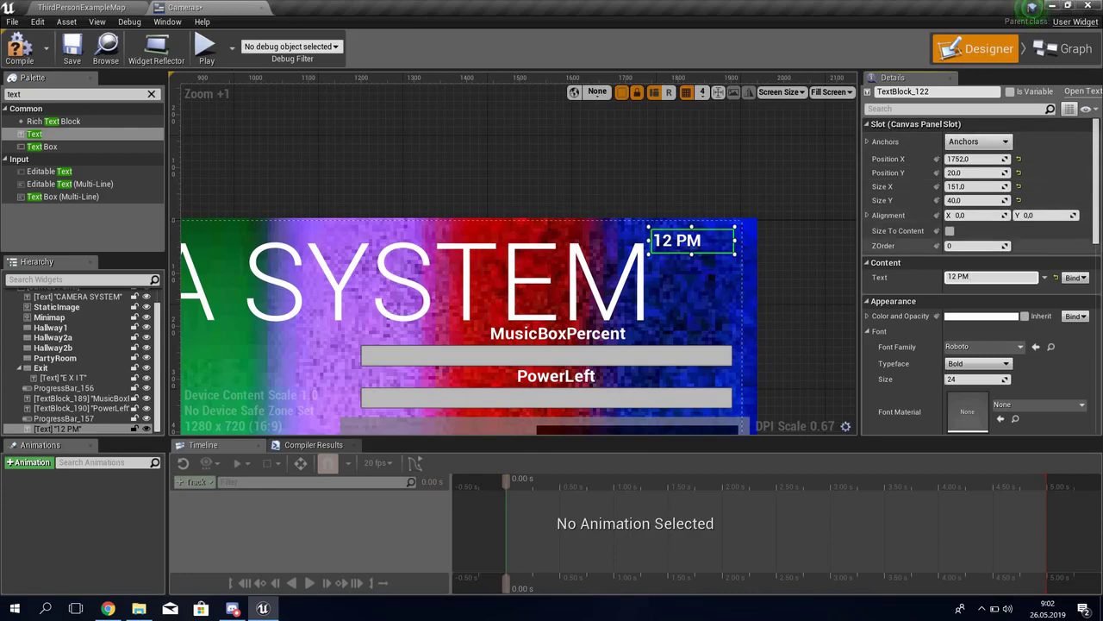
{"action": "scroll", "coordinate": [983, 275], "scroll_direction": "down", "scroll_amount": 2}
{"action": "scroll", "coordinate": [983, 276], "scroll_direction": "down", "scroll_amount": 2}
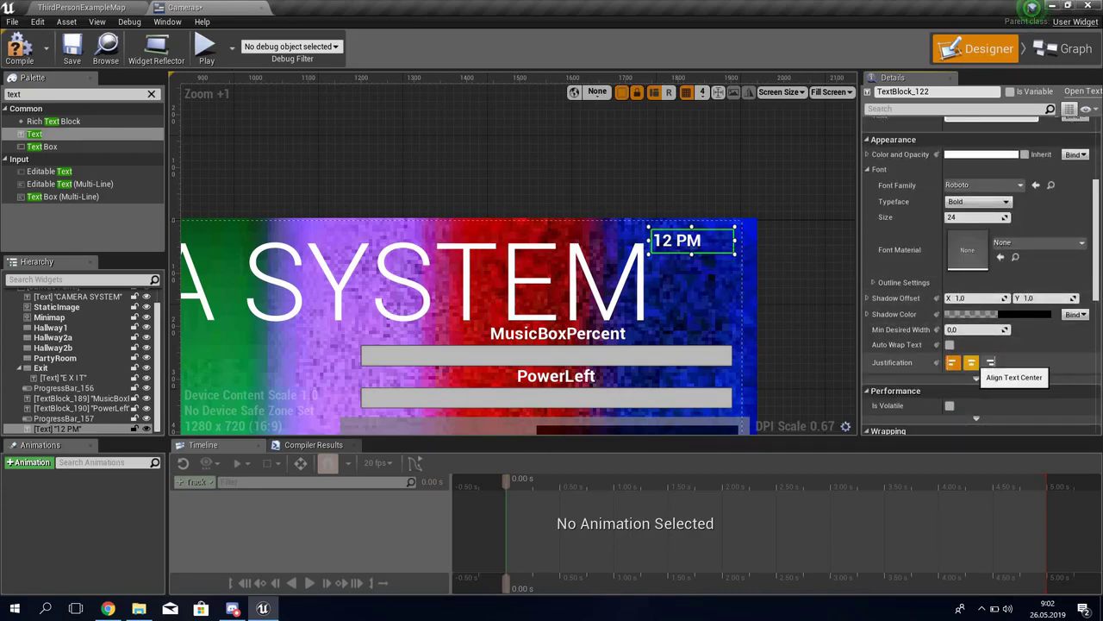
{"action": "scroll", "coordinate": [971, 362], "scroll_direction": "down", "scroll_amount": 1}
{"action": "scroll", "coordinate": [972, 363], "scroll_direction": "up", "scroll_amount": 1}
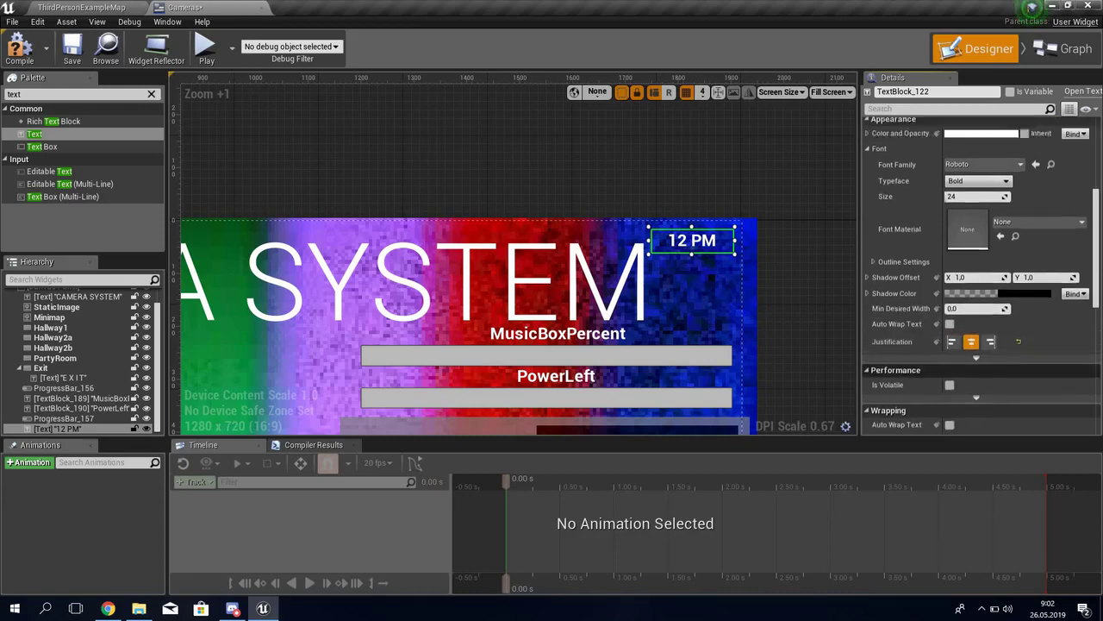
{"action": "scroll", "coordinate": [972, 363], "scroll_direction": "up", "scroll_amount": 1}
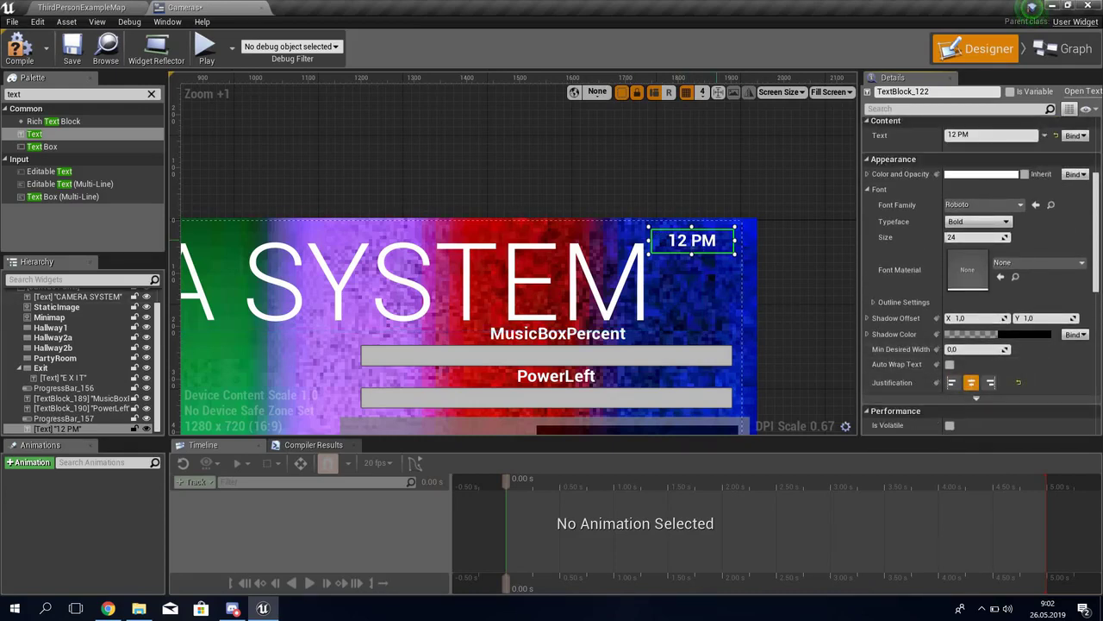
Set the 12 PM block's ZOrder to 2 and nudge it slightly higher.
{"action": "left_click_drag", "start_coordinate": [692, 241], "coordinate": [695, 249]}
{"action": "left_click", "coordinate": [695, 249]}
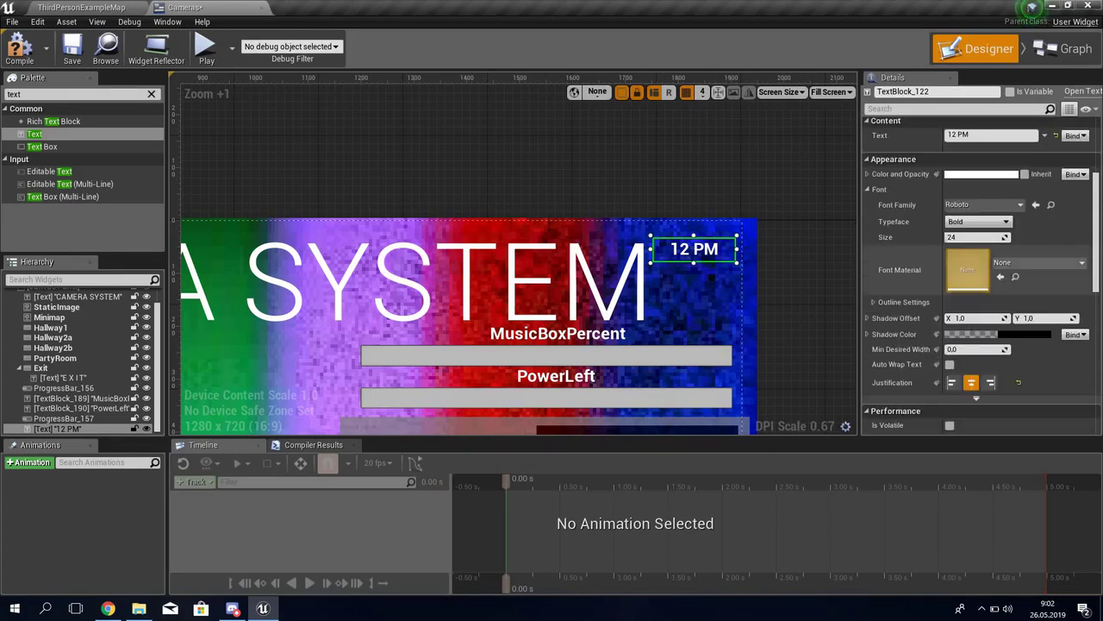
{"action": "scroll", "coordinate": [982, 276], "scroll_direction": "up", "scroll_amount": 3}
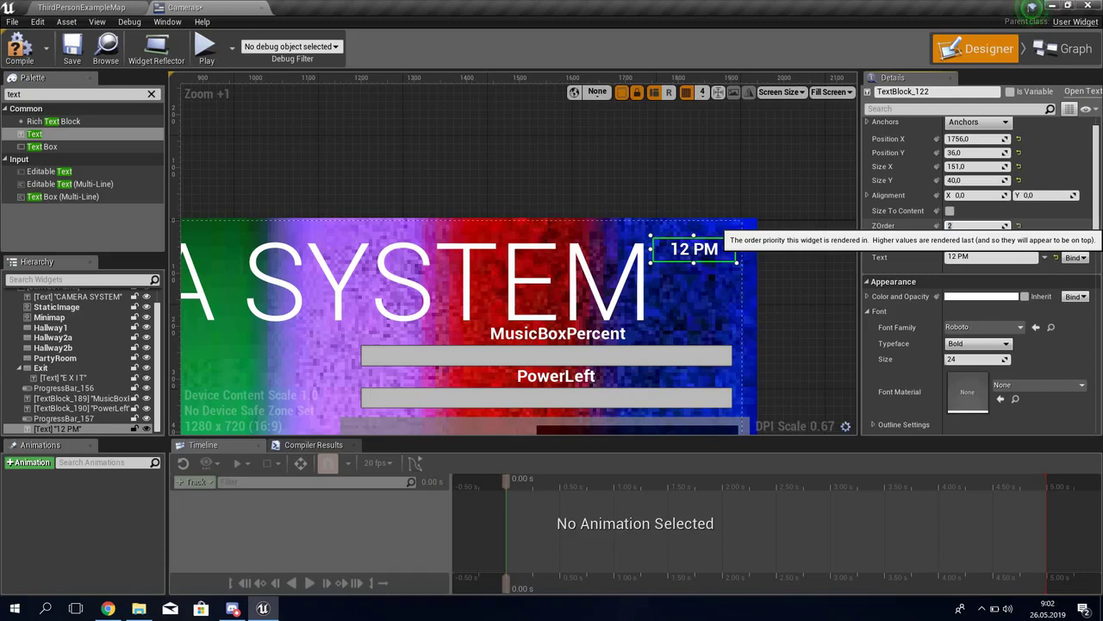
{"action": "left_click", "coordinate": [974, 225]}
{"action": "mouse_move", "coordinate": [695, 250]}
{"action": "left_mouse_down"}
{"action": "mouse_move", "coordinate": [681, 259]}
{"action": "mouse_move", "coordinate": [693, 244]}
{"action": "left_mouse_up"}
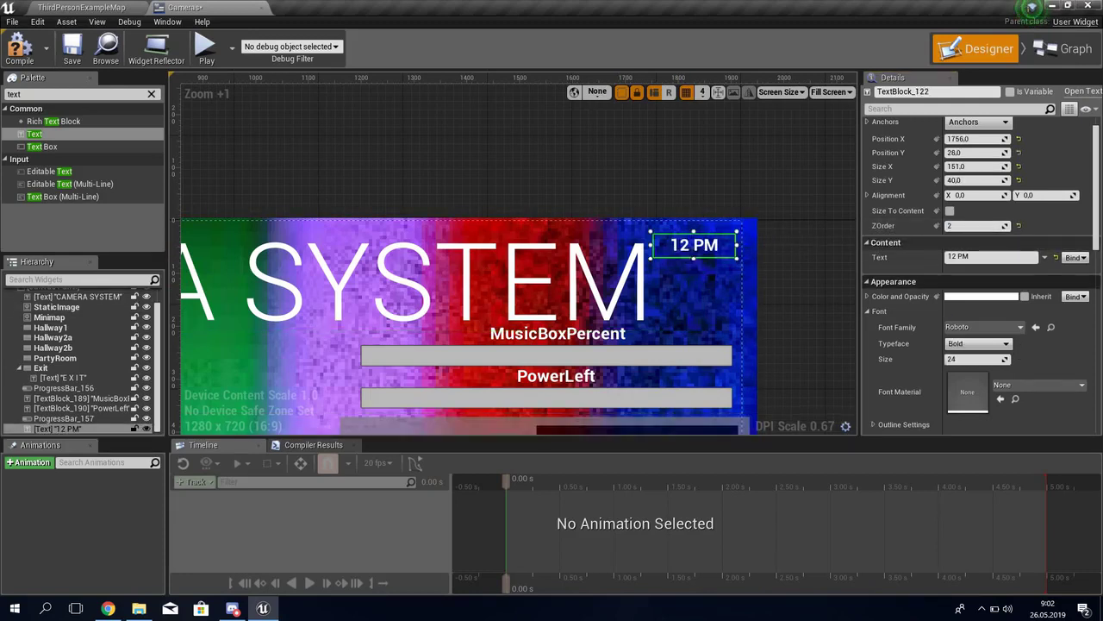
{"action": "mouse_move", "coordinate": [977, 359]}
{"action": "left_mouse_down"}
{"action": "mouse_move", "coordinate": [1008, 359]}
{"action": "mouse_move", "coordinate": [965, 358]}
{"action": "left_mouse_up"}
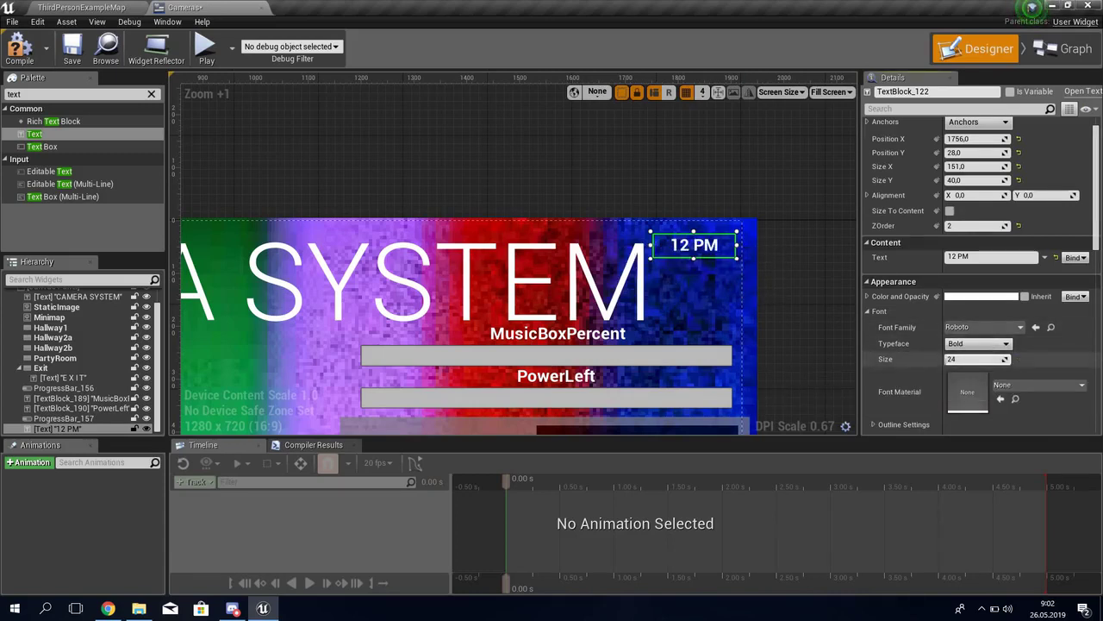
{"action": "scroll", "coordinate": [981, 275], "scroll_direction": "down", "scroll_amount": 3}
{"action": "scroll", "coordinate": [981, 274], "scroll_direction": "up", "scroll_amount": 4}
{"action": "scroll", "coordinate": [981, 274], "scroll_direction": "down", "scroll_amount": 1}
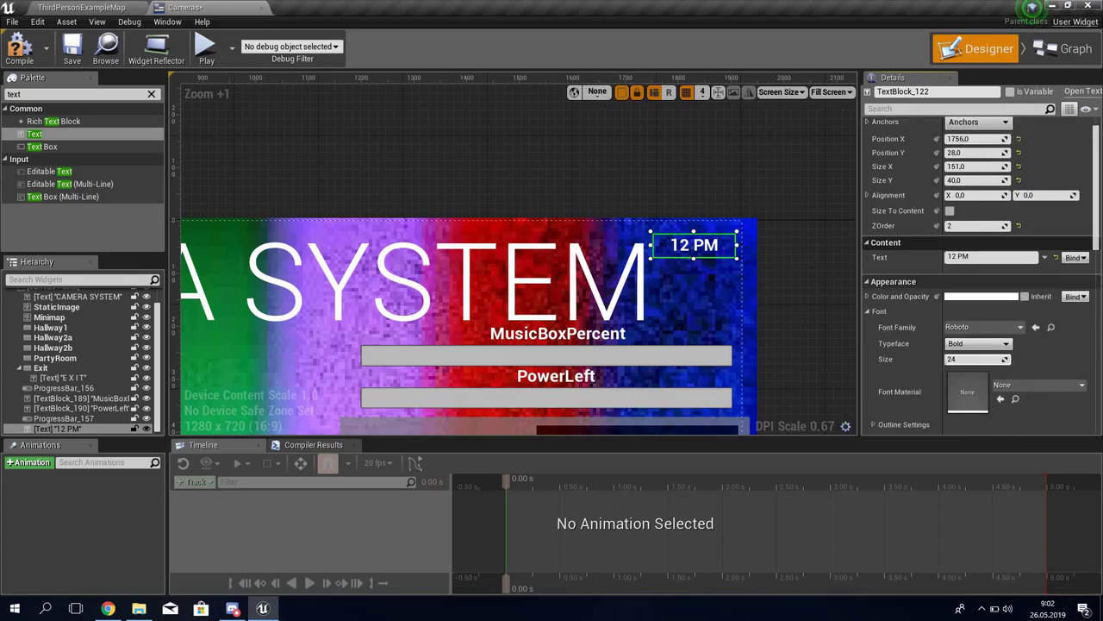
{"action": "scroll", "coordinate": [981, 274], "scroll_direction": "down", "scroll_amount": 1}
Set the 12 PM font size to 30, nudge it up, and anchor it top-right.
{"action": "left_click", "coordinate": [966, 338]}
{"action": "type", "text": "30"}
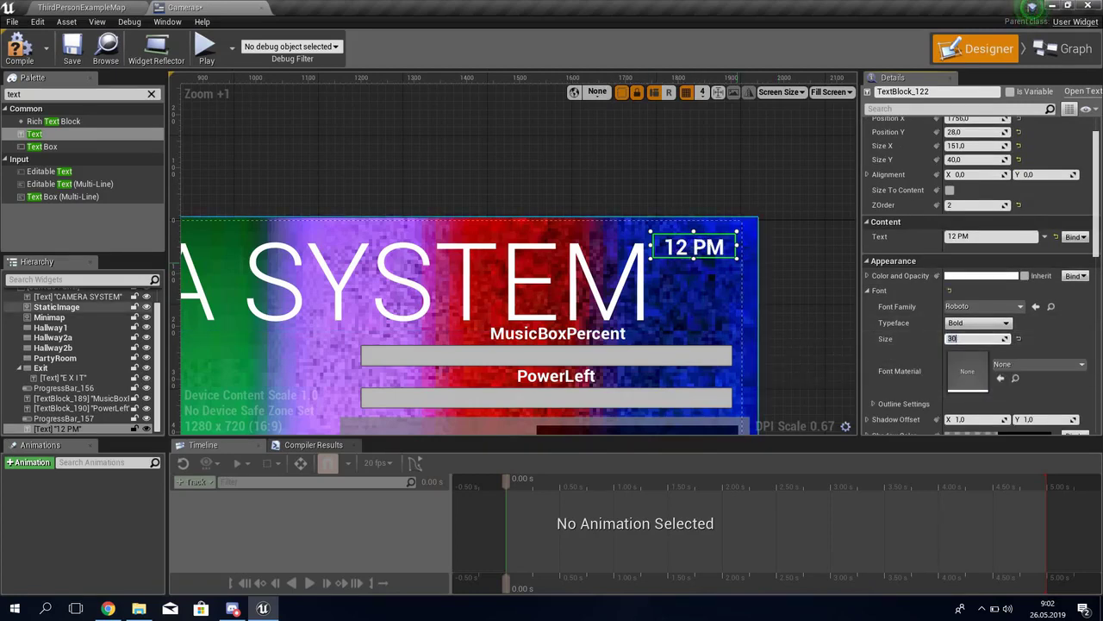
{"action": "left_click_drag", "start_coordinate": [695, 248], "coordinate": [723, 255]}
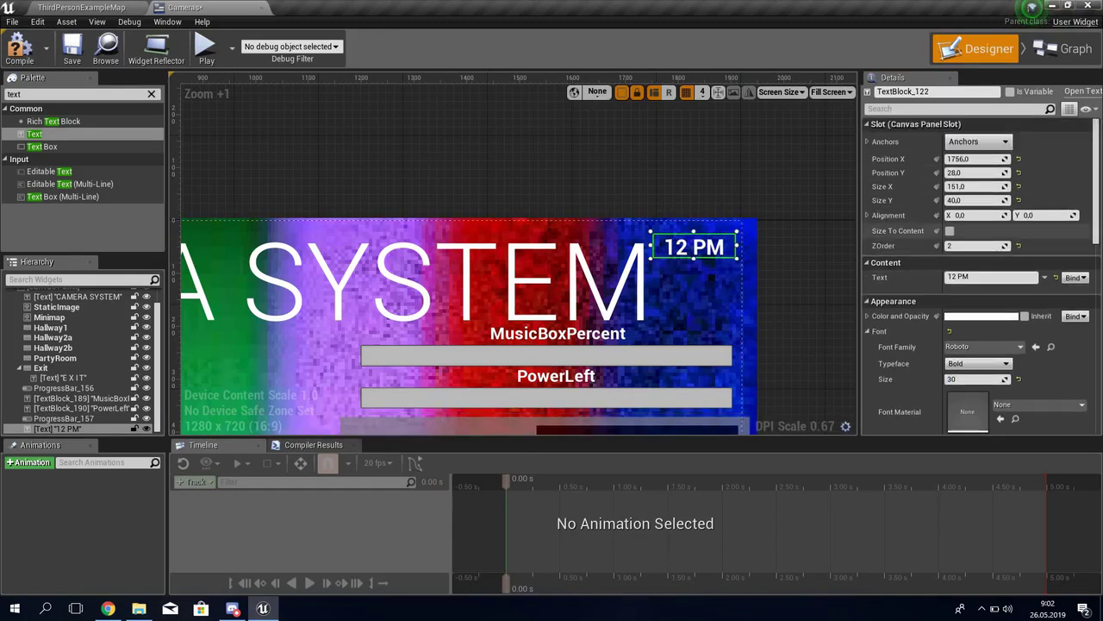
{"action": "left_click", "coordinate": [978, 141]}
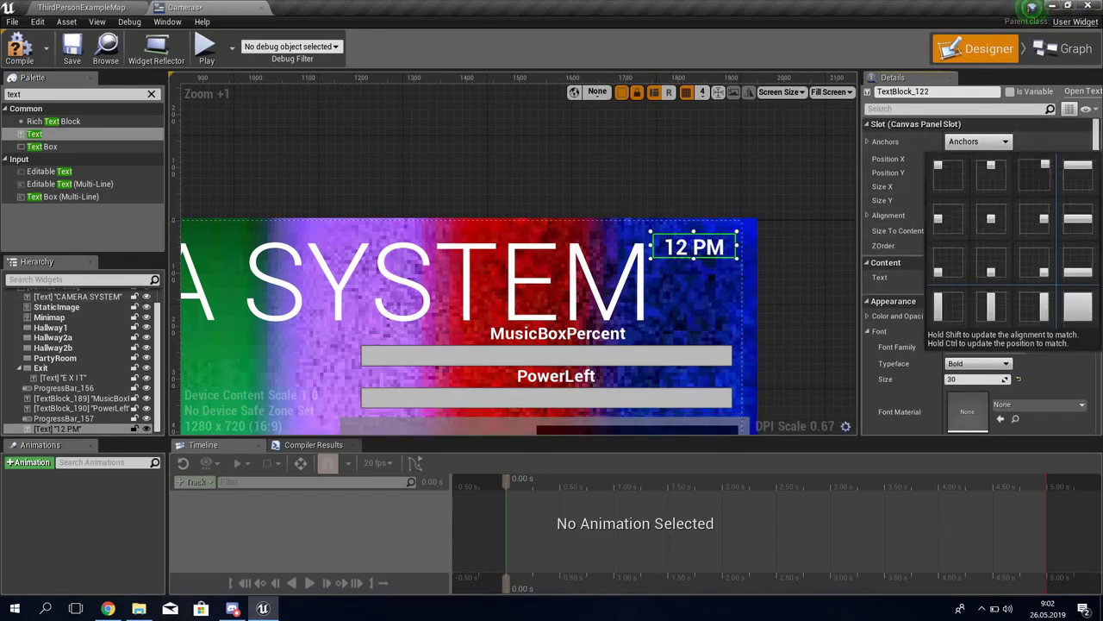
{"action": "left_click", "coordinate": [1035, 173]}
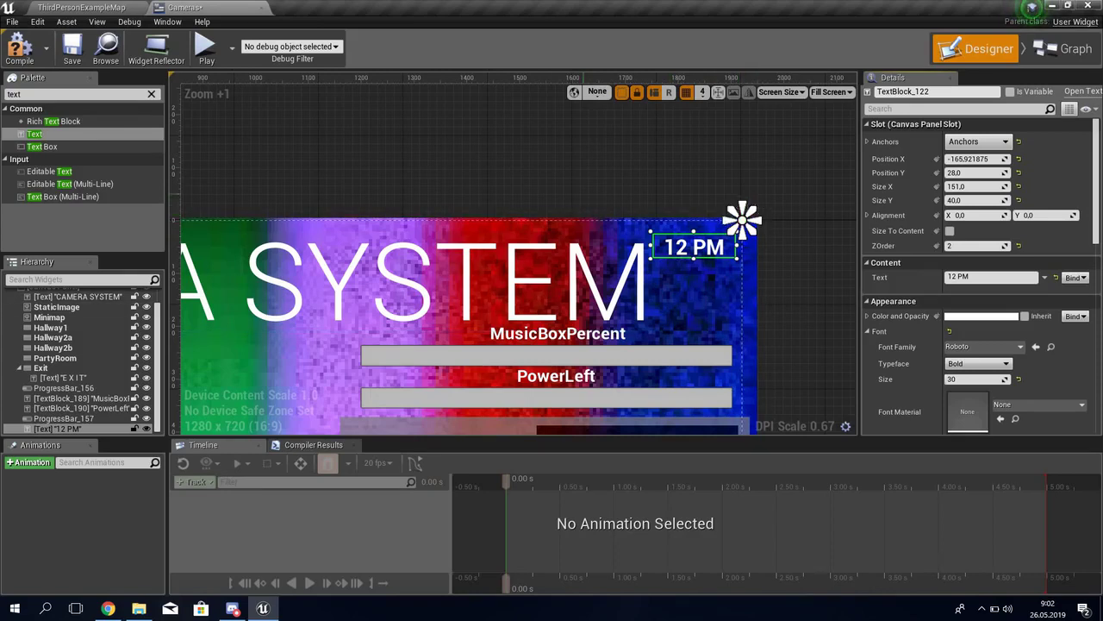
Reapply the top-right anchor preset to the clock and reselect the 12 PM text.
{"action": "scroll", "coordinate": [517, 258], "scroll_direction": "down", "scroll_amount": 4}
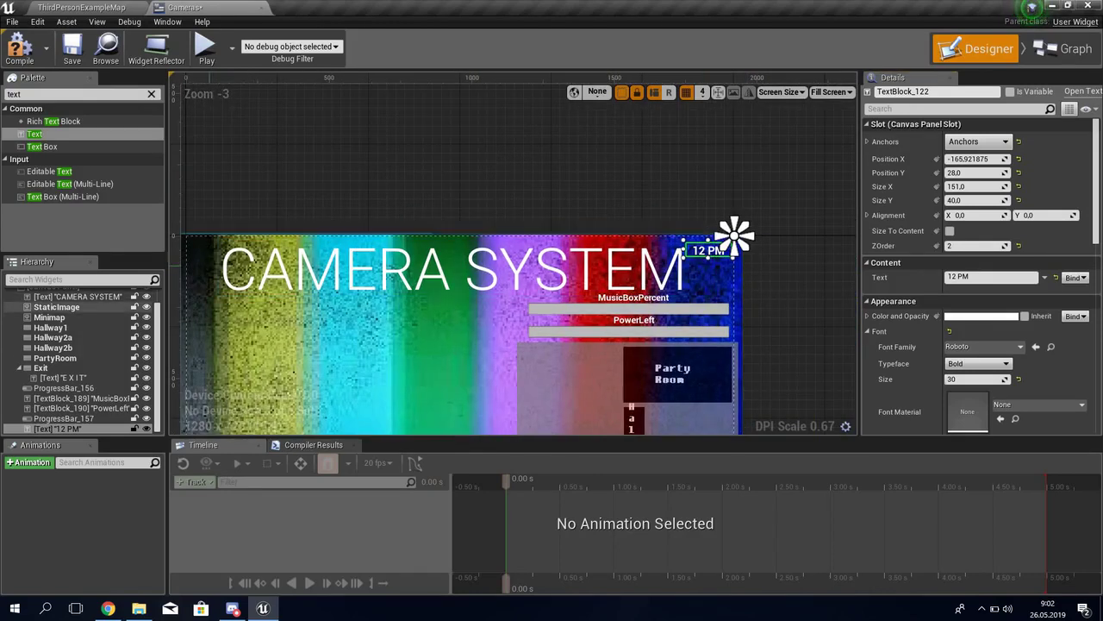
{"action": "right_click_drag", "start_coordinate": [517, 301], "coordinate": [700, 267]}
{"action": "left_click", "coordinate": [980, 142]}
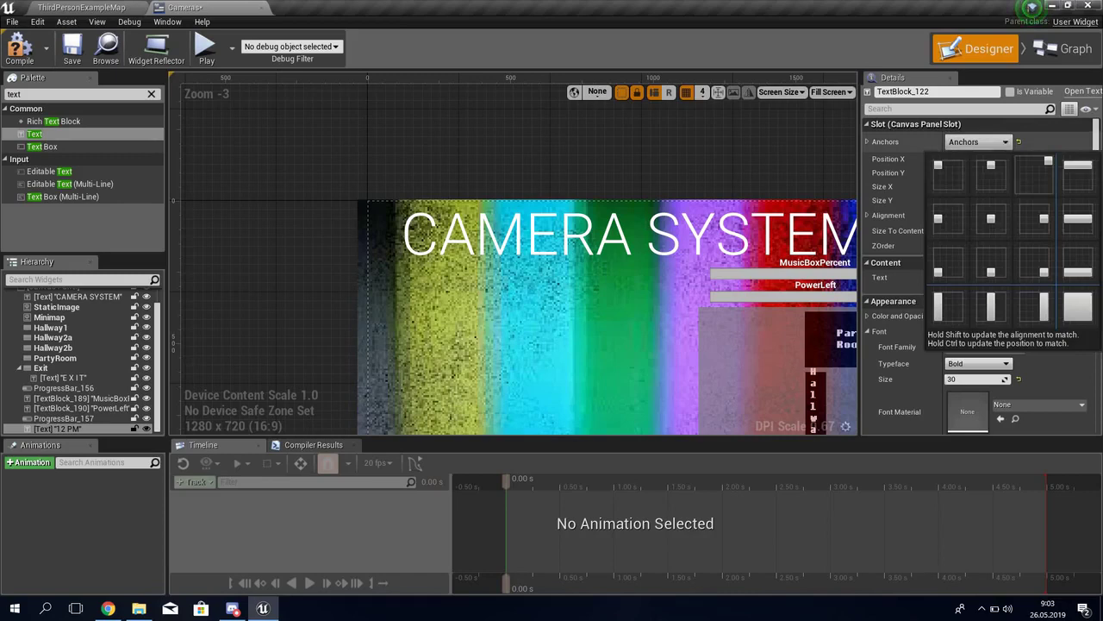
{"action": "left_click", "coordinate": [1036, 169]}
{"action": "left_click", "coordinate": [733, 156]}
{"action": "right_click_drag", "start_coordinate": [604, 301], "coordinate": [310, 328]}
{"action": "scroll", "coordinate": [486, 249], "scroll_direction": "up", "scroll_amount": 3}
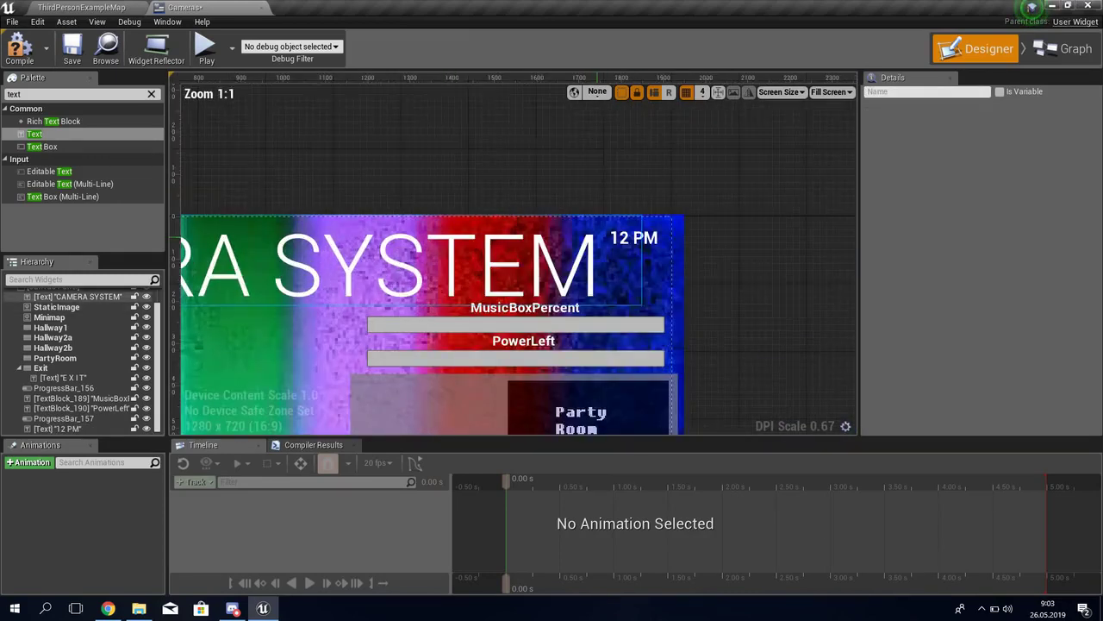
{"action": "scroll", "coordinate": [486, 248], "scroll_direction": "up", "scroll_amount": 1}
{"action": "left_click", "coordinate": [640, 234]}
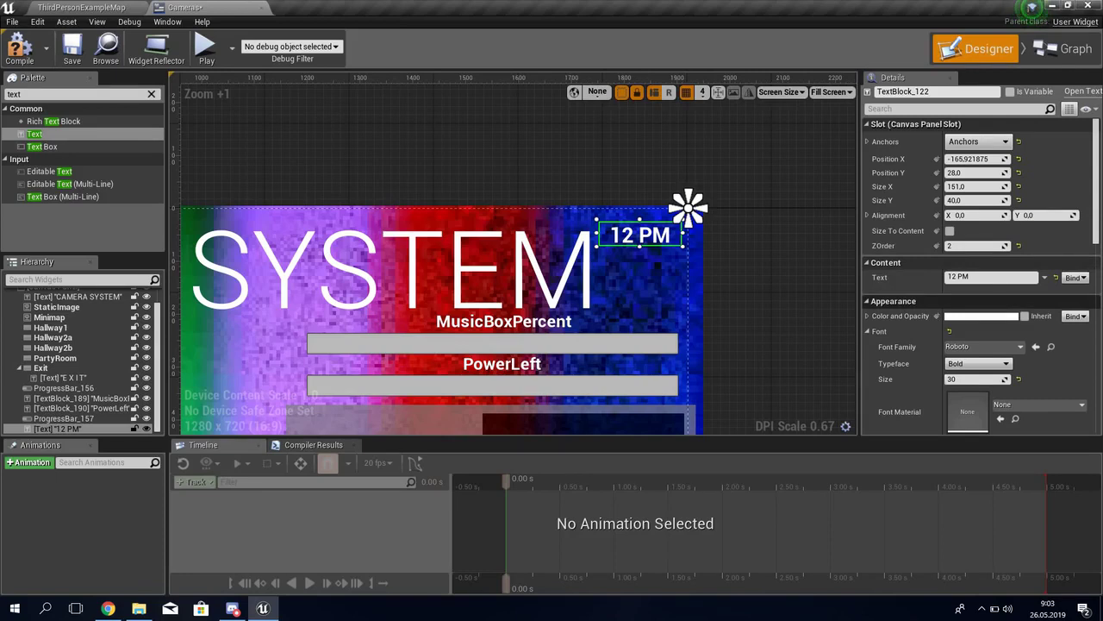
Set the 12 PM clock text's typeface to Bold Italic.
{"action": "scroll", "coordinate": [979, 345], "scroll_direction": "down", "scroll_amount": 3}
{"action": "left_click", "coordinate": [978, 309]}
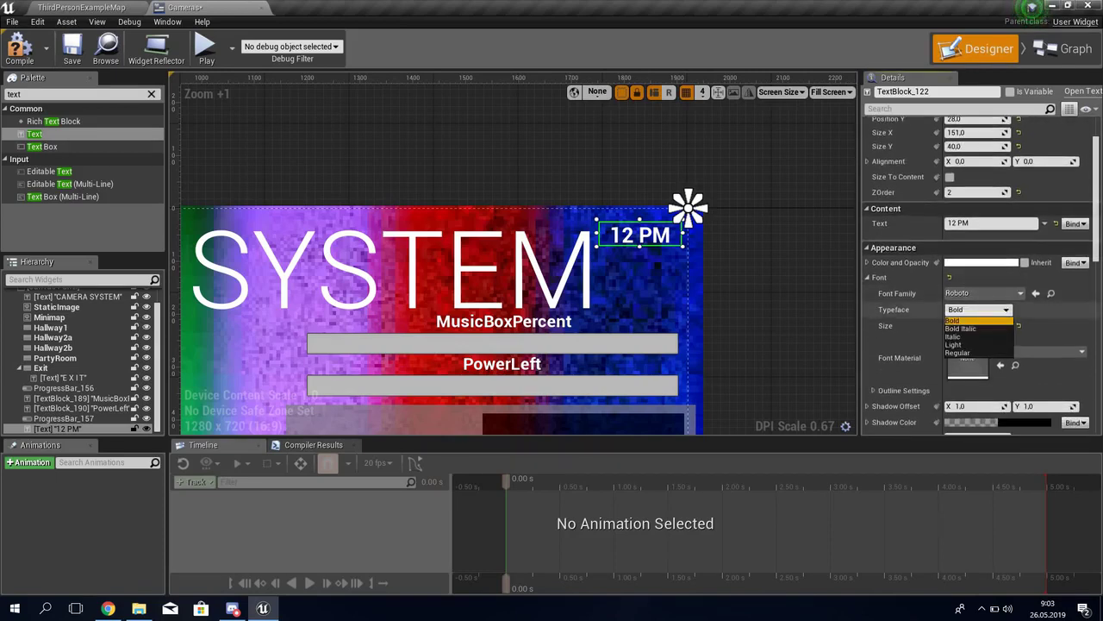
{"action": "left_click", "coordinate": [954, 344]}
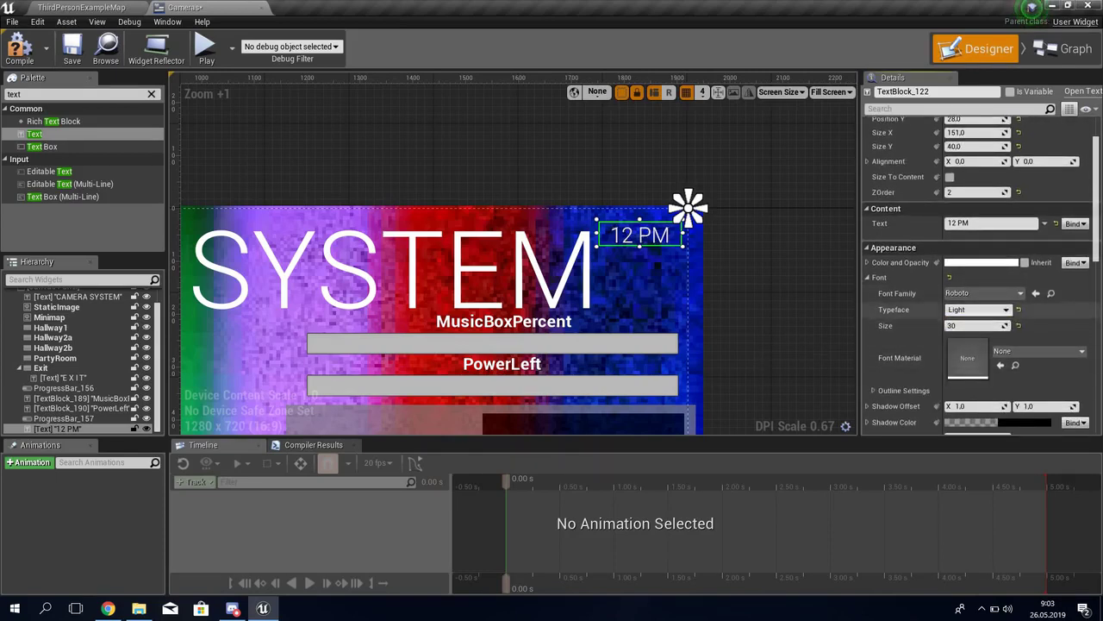
{"action": "left_click", "coordinate": [958, 352]}
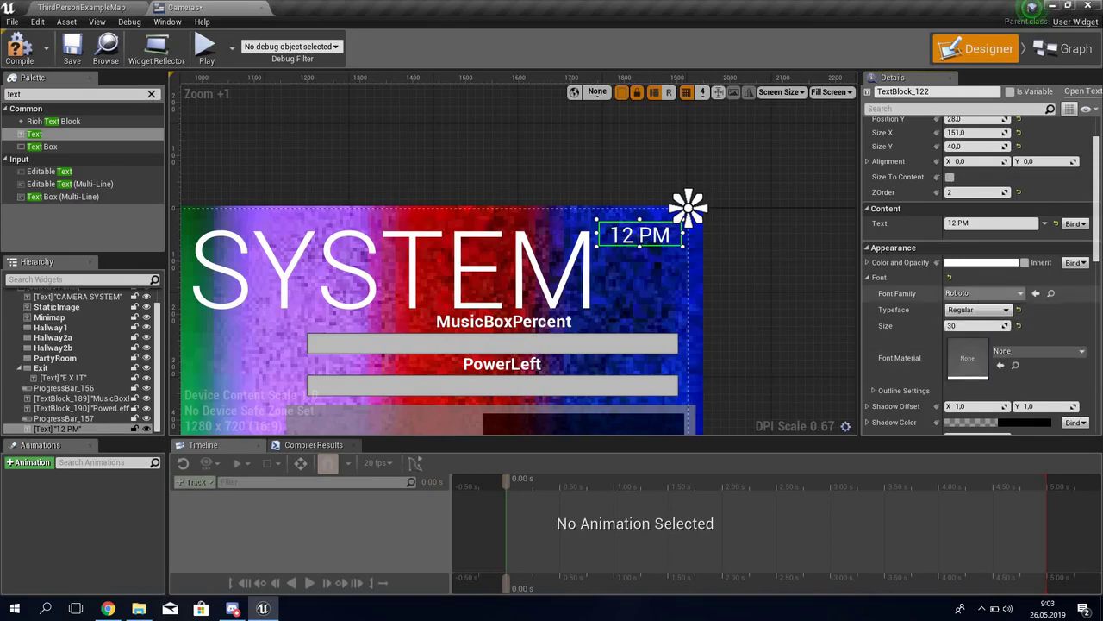
{"action": "left_click", "coordinate": [978, 309]}
{"action": "left_click", "coordinate": [961, 328]}
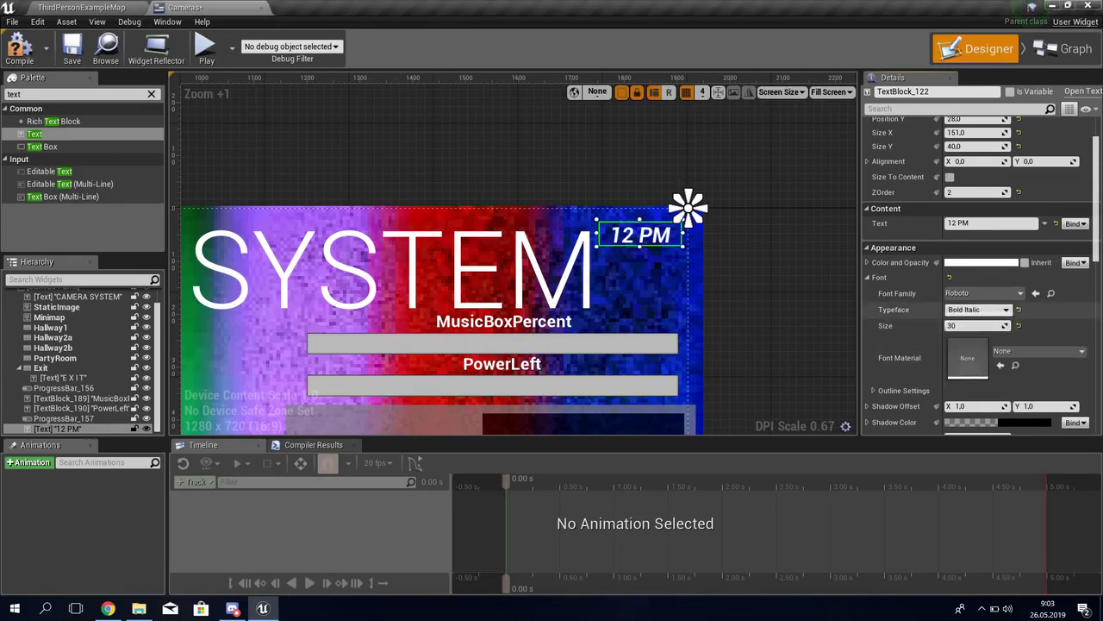
{"action": "left_click", "coordinate": [688, 207]}
{"action": "left_click", "coordinate": [680, 224]}
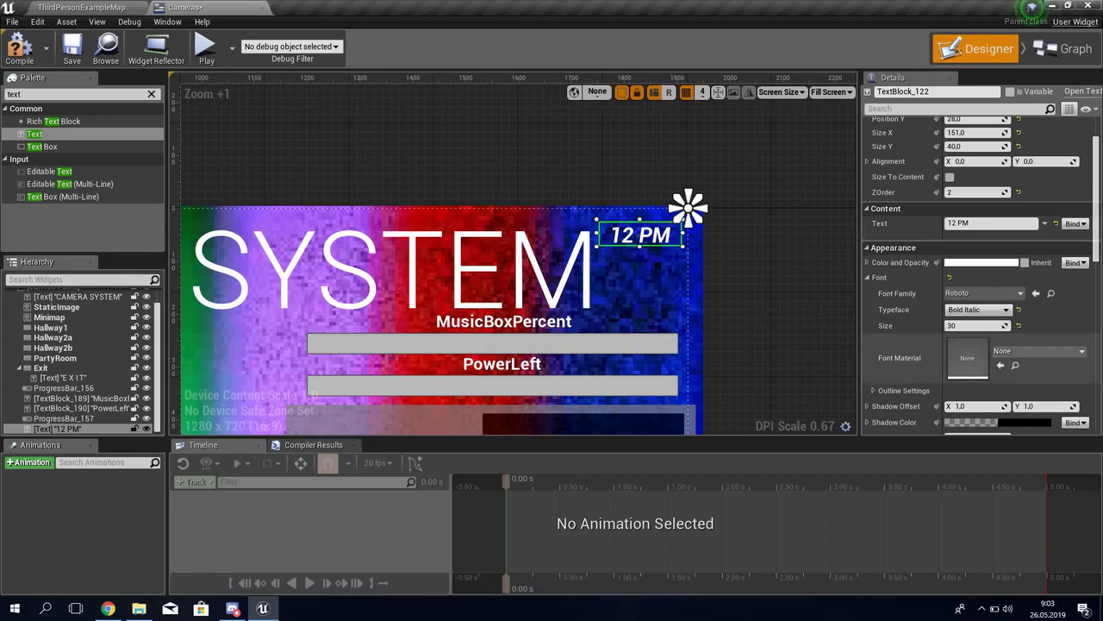
Give the 12 PM clock text an outline of size 6.
{"action": "scroll", "coordinate": [981, 284], "scroll_direction": "down", "scroll_amount": 3}
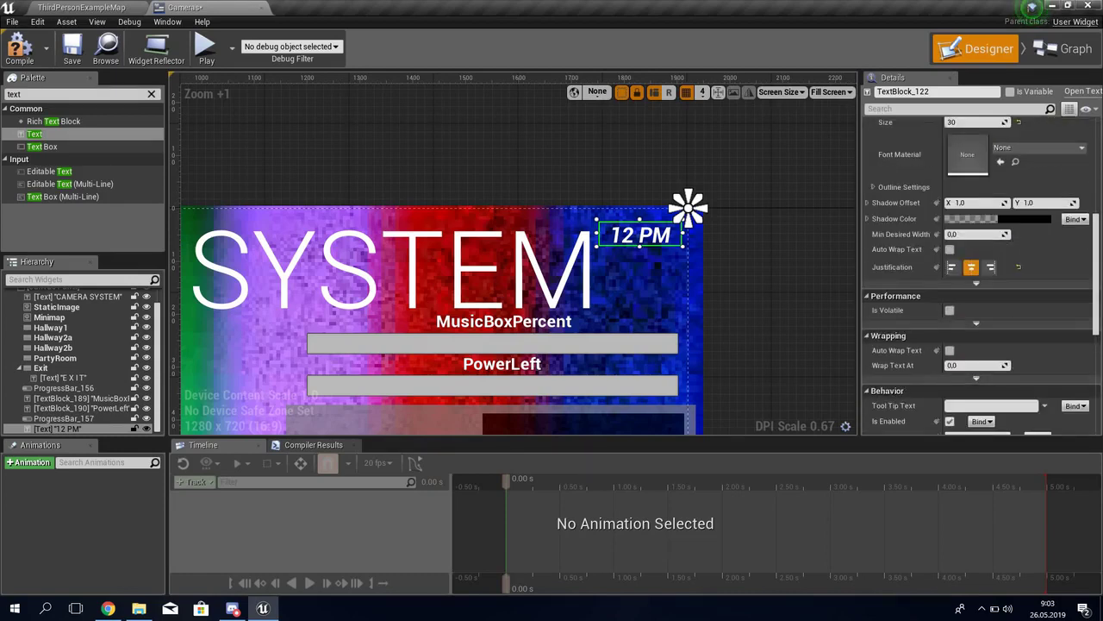
{"action": "scroll", "coordinate": [981, 276], "scroll_direction": "down", "scroll_amount": 2}
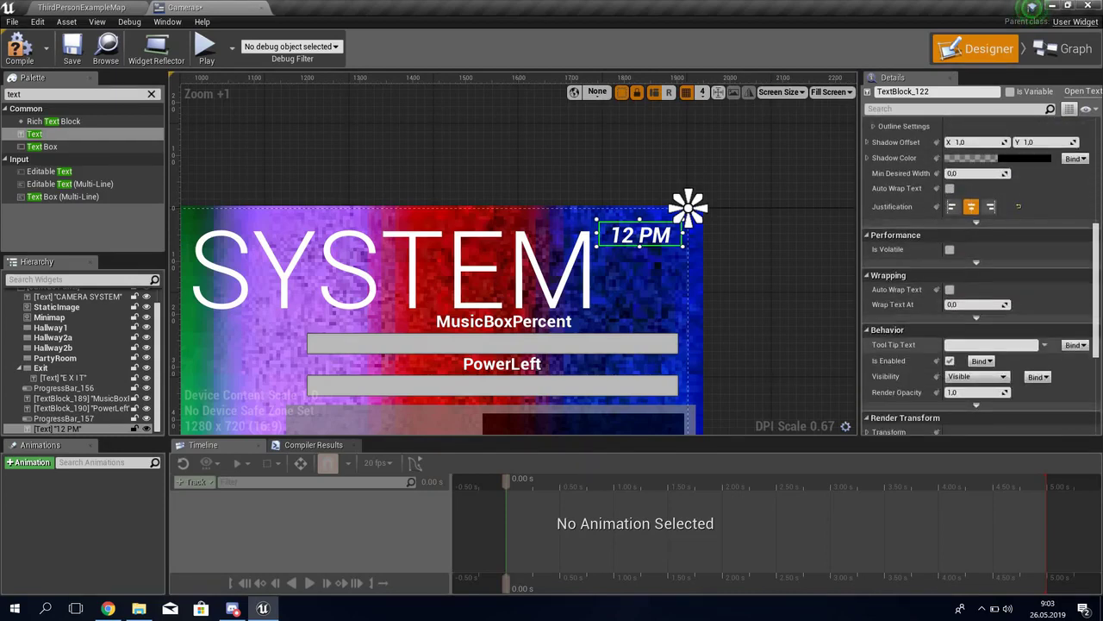
{"action": "scroll", "coordinate": [977, 366], "scroll_direction": "down", "scroll_amount": 1}
{"action": "scroll", "coordinate": [981, 276], "scroll_direction": "up", "scroll_amount": 4}
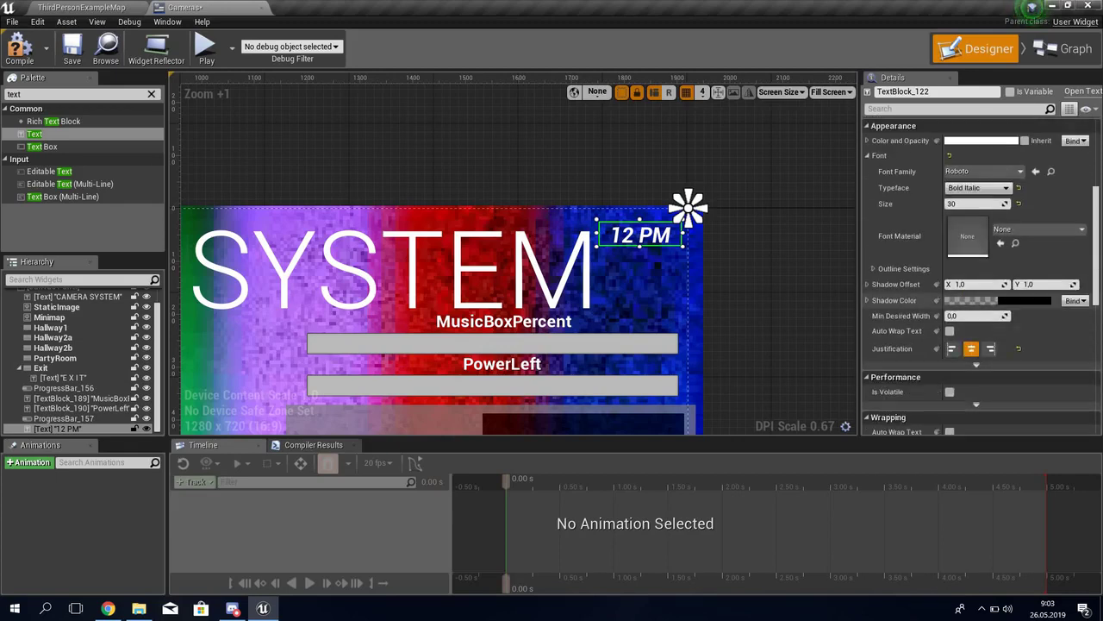
{"action": "scroll", "coordinate": [981, 284], "scroll_direction": "up", "scroll_amount": 3}
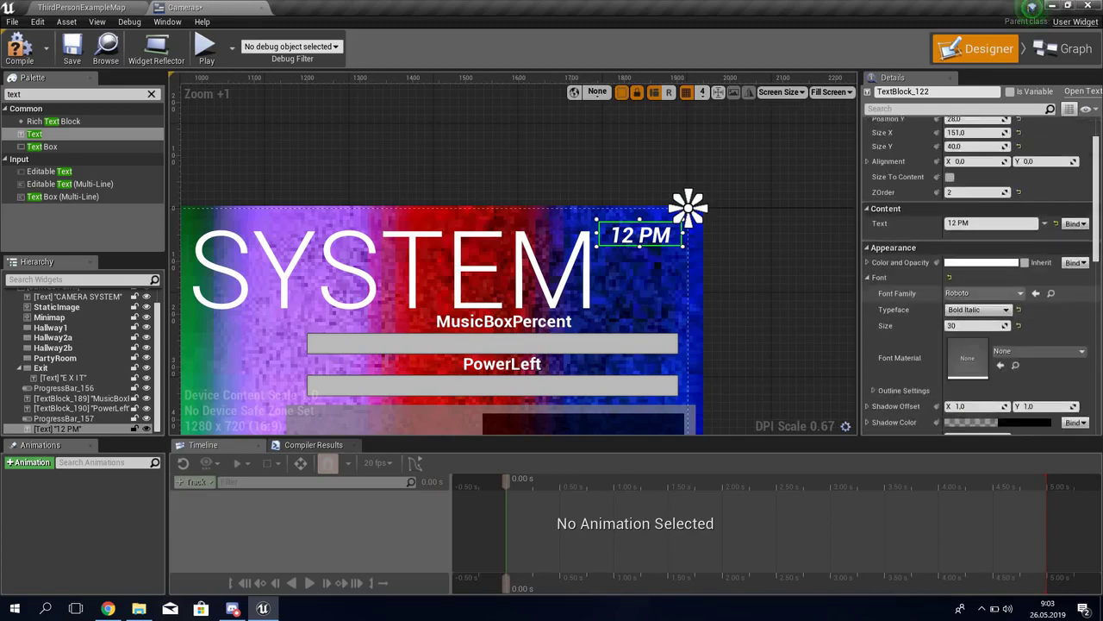
{"action": "left_click", "coordinate": [874, 369]}
{"action": "scroll", "coordinate": [1004, 345], "scroll_direction": "down", "scroll_amount": 1}
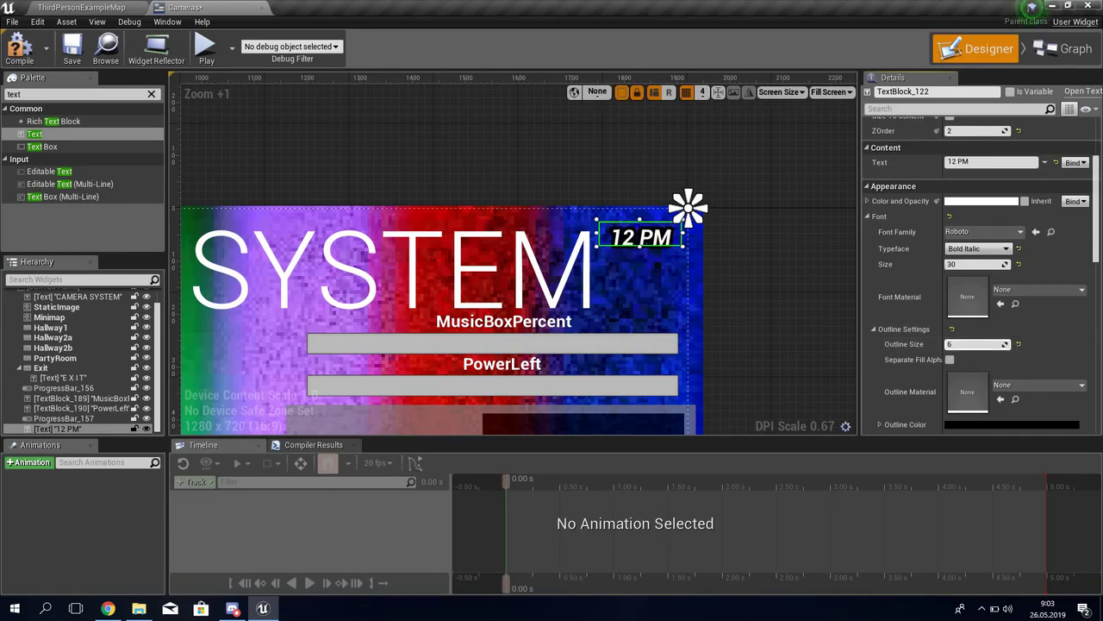
{"action": "left_click", "coordinate": [687, 206]}
{"action": "right_click_drag", "start_coordinate": [688, 207], "coordinate": [528, 281]}
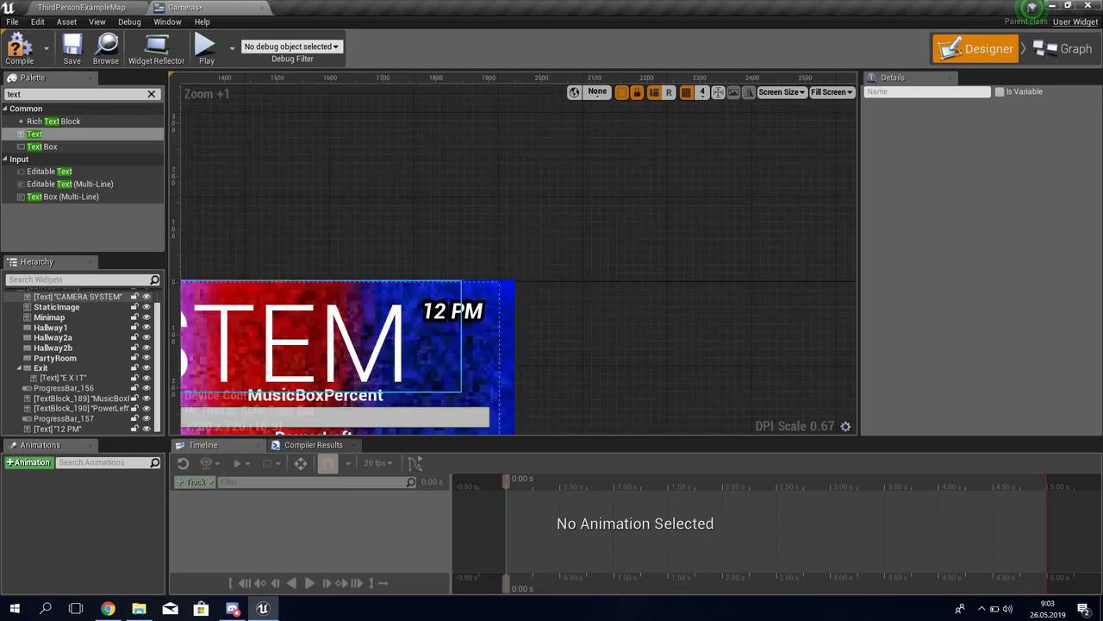
{"action": "scroll", "coordinate": [354, 329], "scroll_direction": "up", "scroll_amount": 7}
{"action": "scroll", "coordinate": [354, 329], "scroll_direction": "up", "scroll_amount": 4}
{"action": "scroll", "coordinate": [674, 293], "scroll_direction": "down", "scroll_amount": 12}
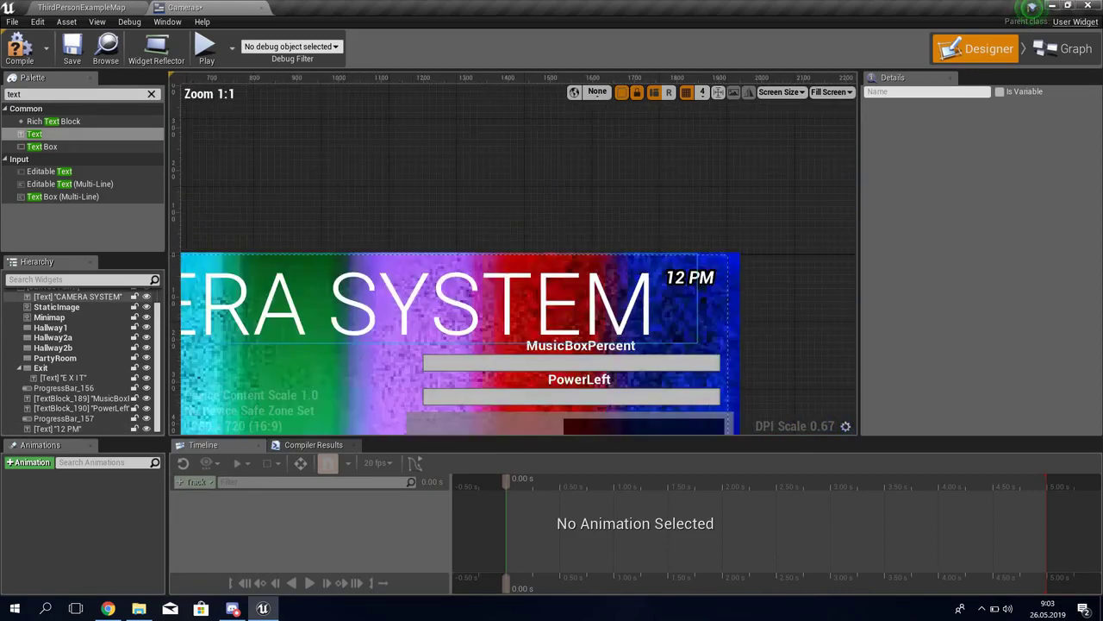
Give the CAMERA SYSTEM title a black outline of size 4.
{"action": "right_click_drag", "start_coordinate": [431, 215], "coordinate": [493, 206]}
{"action": "left_click", "coordinate": [449, 301]}
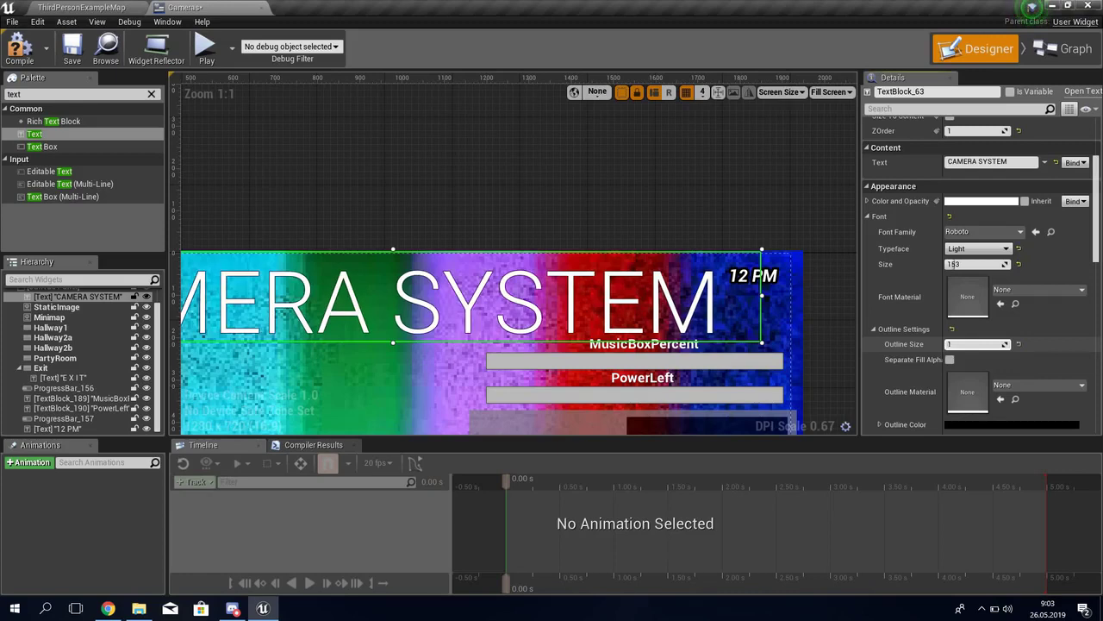
{"action": "left_click_drag", "start_coordinate": [977, 343], "coordinate": [991, 344]}
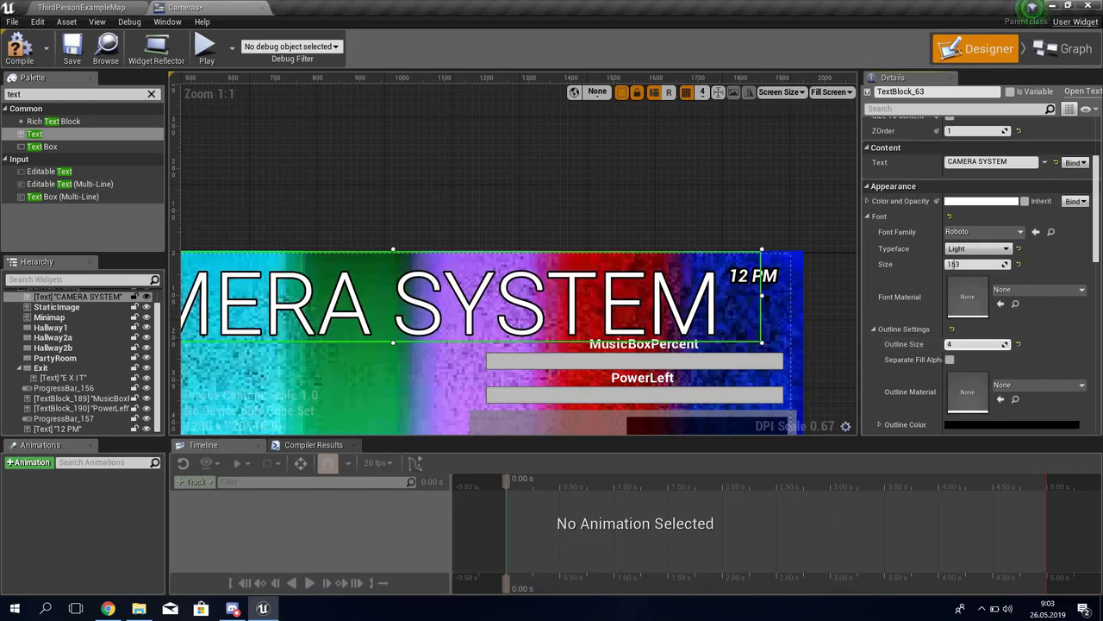
{"action": "left_click", "coordinate": [517, 173]}
{"action": "scroll", "coordinate": [517, 258], "scroll_direction": "down", "scroll_amount": 2}
{"action": "right_click_drag", "start_coordinate": [518, 259], "coordinate": [439, 300]}
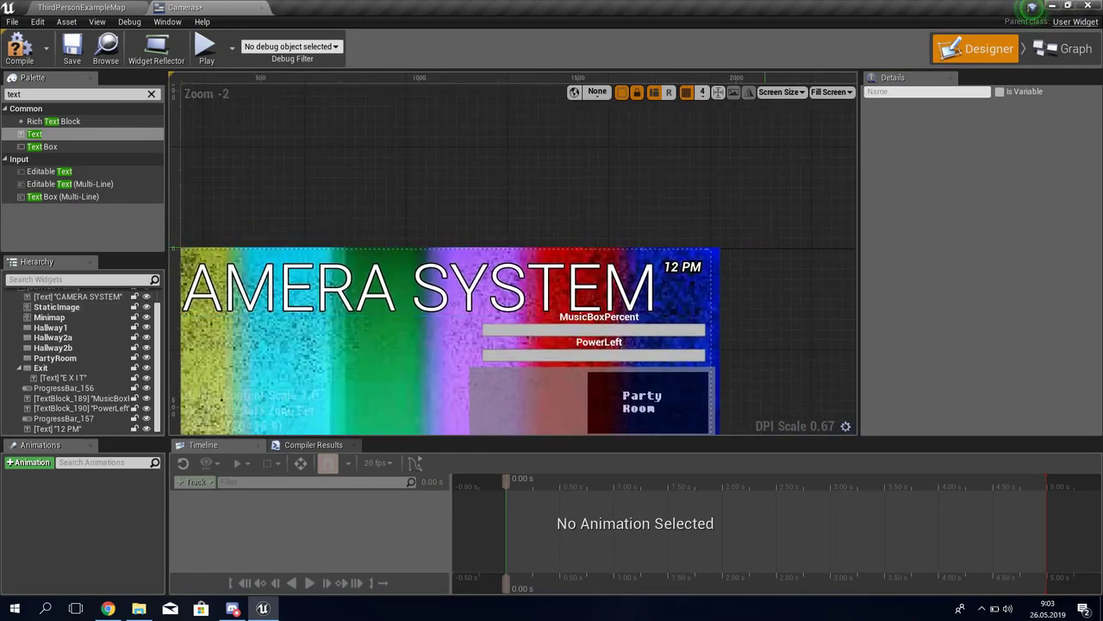
Create a GetText_0 binding for the 12 PM clock's Text field.
{"action": "left_click", "coordinate": [772, 257]}
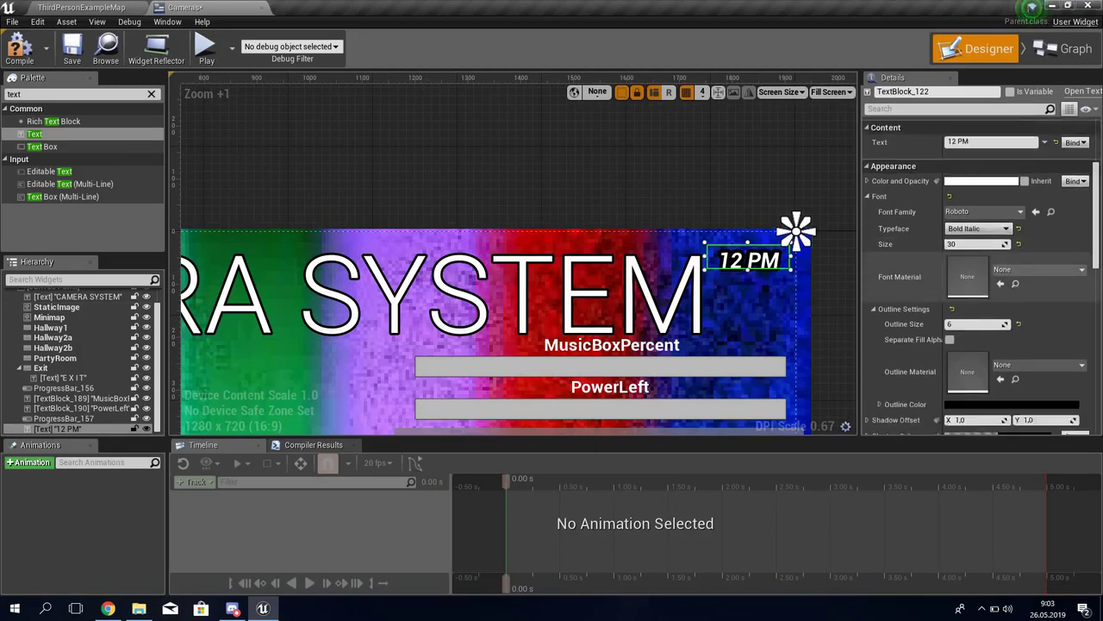
{"action": "scroll", "coordinate": [982, 276], "scroll_direction": "down", "scroll_amount": 3}
{"action": "scroll", "coordinate": [983, 276], "scroll_direction": "down", "scroll_amount": 1}
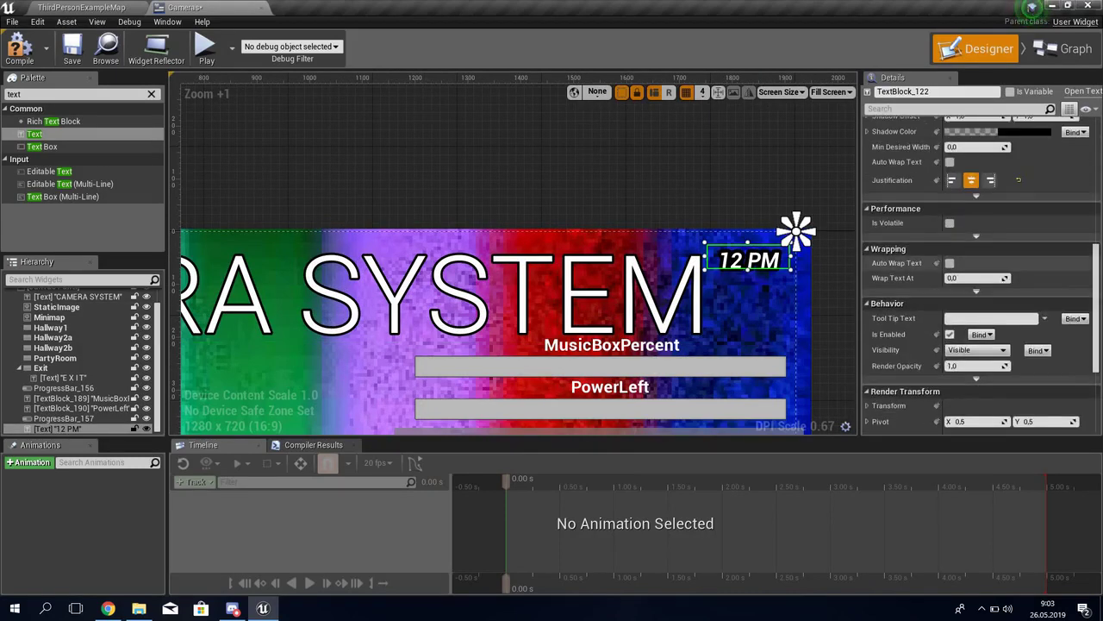
{"action": "scroll", "coordinate": [983, 276], "scroll_direction": "down", "scroll_amount": 3}
{"action": "scroll", "coordinate": [983, 276], "scroll_direction": "down", "scroll_amount": 1}
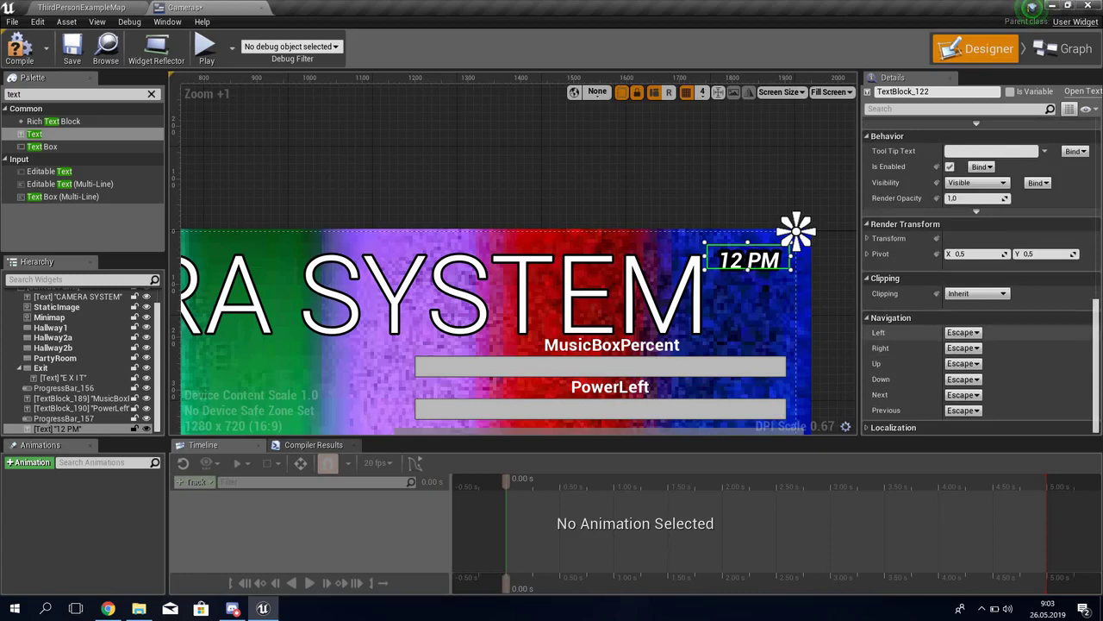
{"action": "scroll", "coordinate": [983, 276], "scroll_direction": "up", "scroll_amount": 3}
{"action": "scroll", "coordinate": [983, 276], "scroll_direction": "up", "scroll_amount": 1}
{"action": "scroll", "coordinate": [982, 276], "scroll_direction": "up", "scroll_amount": 2}
{"action": "scroll", "coordinate": [983, 275], "scroll_direction": "up", "scroll_amount": 2}
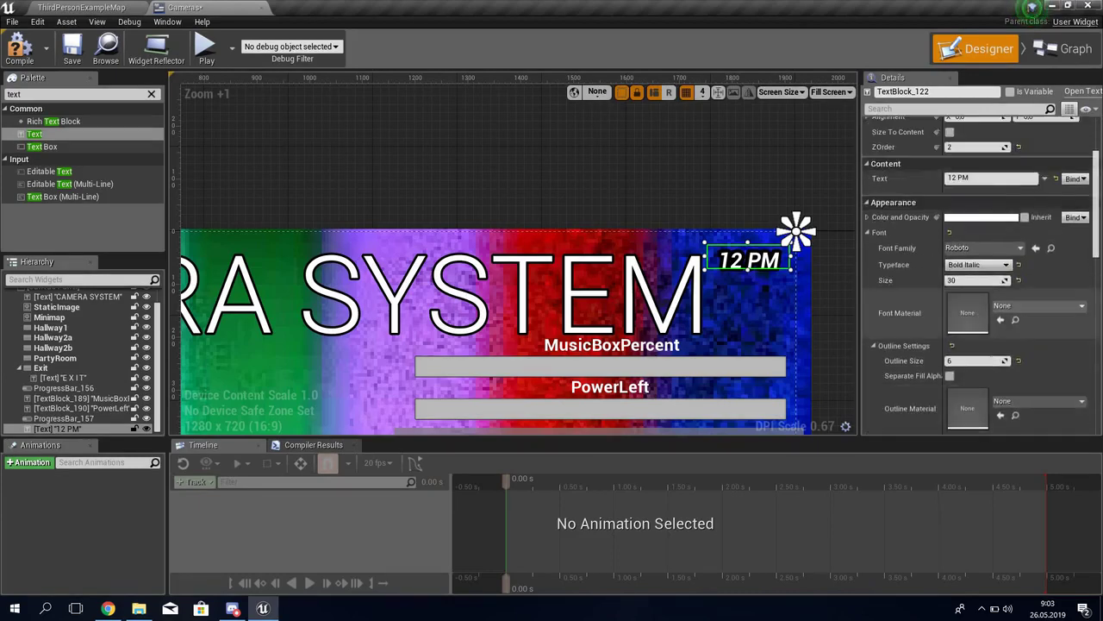
{"action": "scroll", "coordinate": [983, 275], "scroll_direction": "up", "scroll_amount": 2}
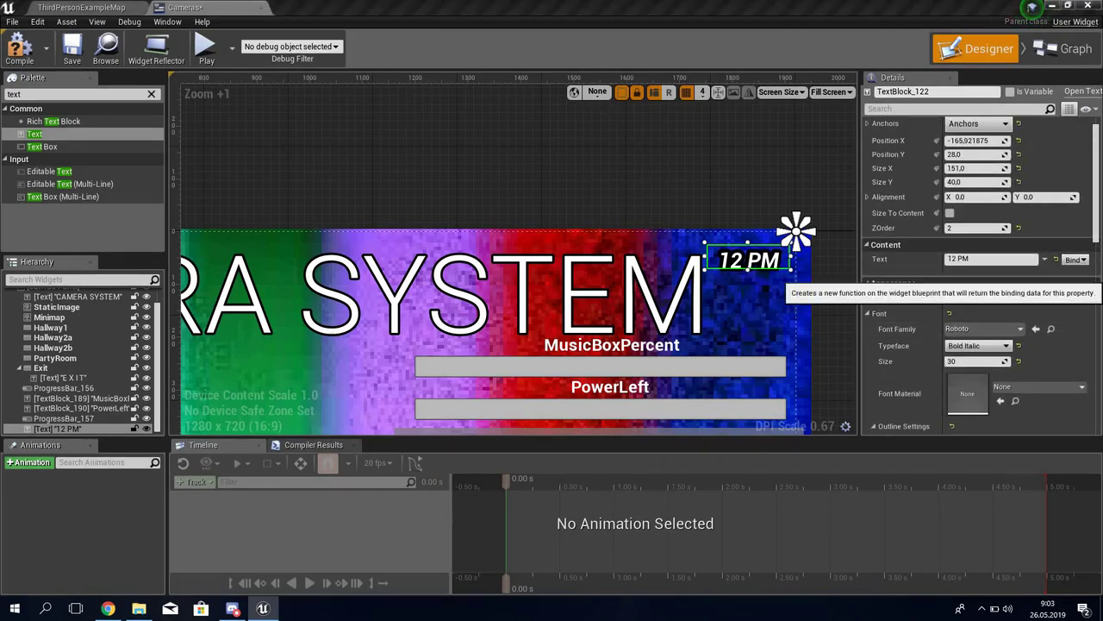
{"action": "left_click", "coordinate": [1069, 272]}
Move the binding's return node right, then return to the level viewport.
{"action": "right_click_drag", "start_coordinate": [853, 250], "coordinate": [668, 276]}
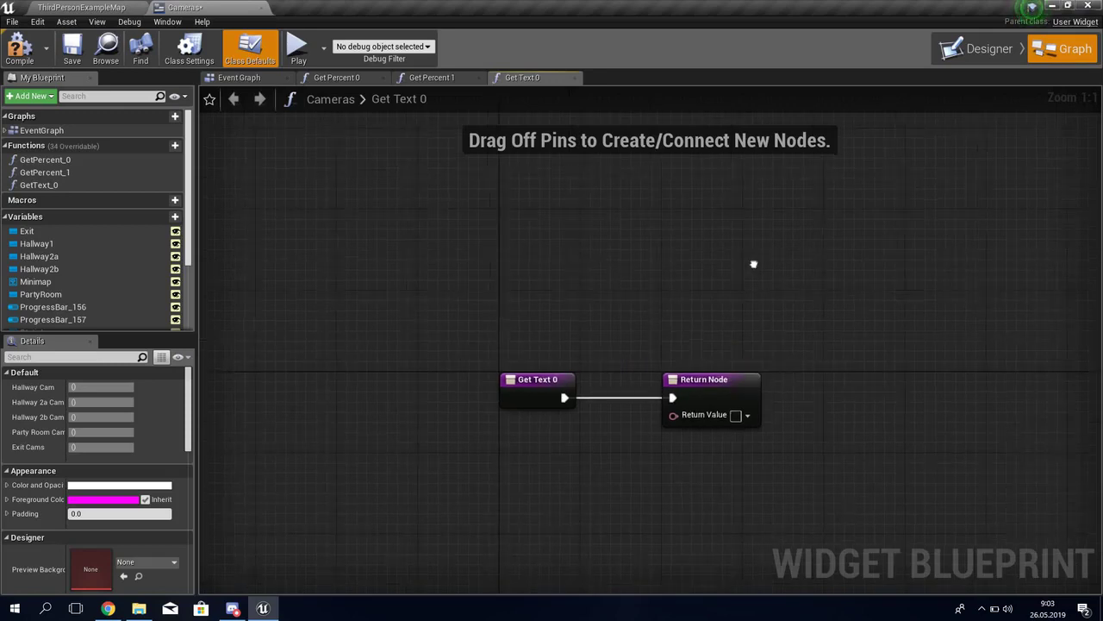
{"action": "left_click_drag", "start_coordinate": [586, 374], "coordinate": [921, 364]}
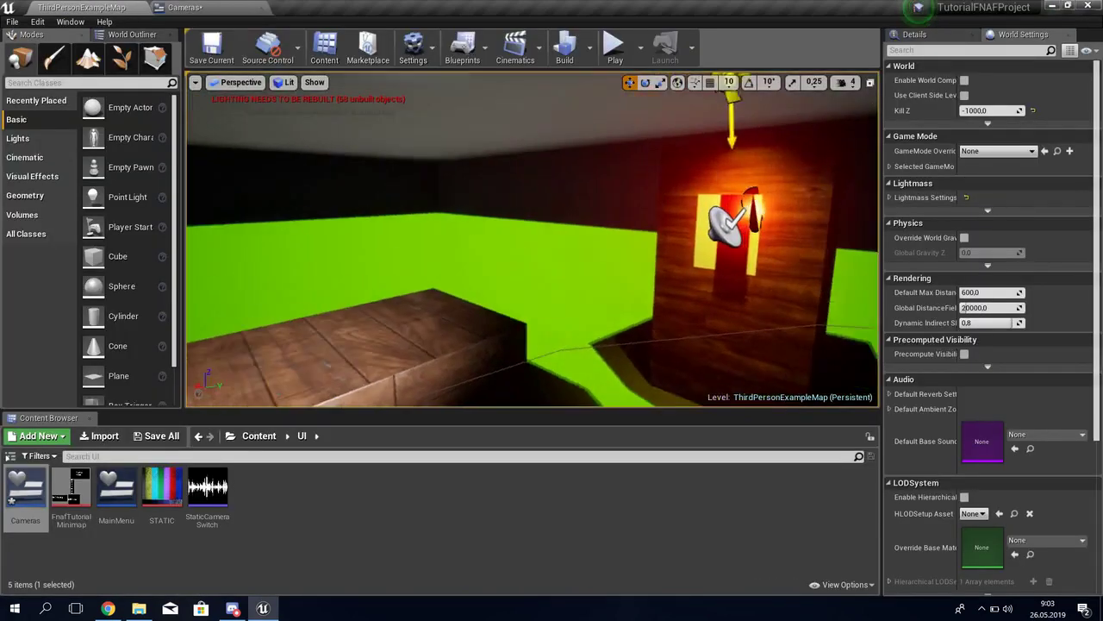
{"action": "right_click_drag", "start_coordinate": [534, 241], "coordinate": [297, 274]}
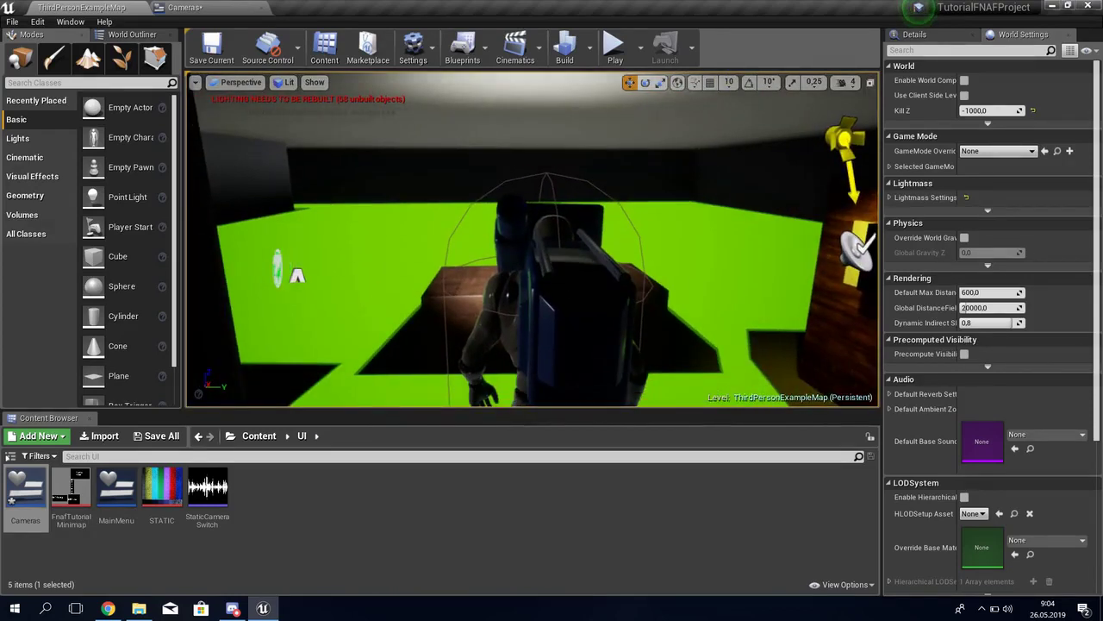
Add a Delay node after the SET Starting Player Location node in the character's graph.
{"action": "left_click", "coordinate": [635, 380]}
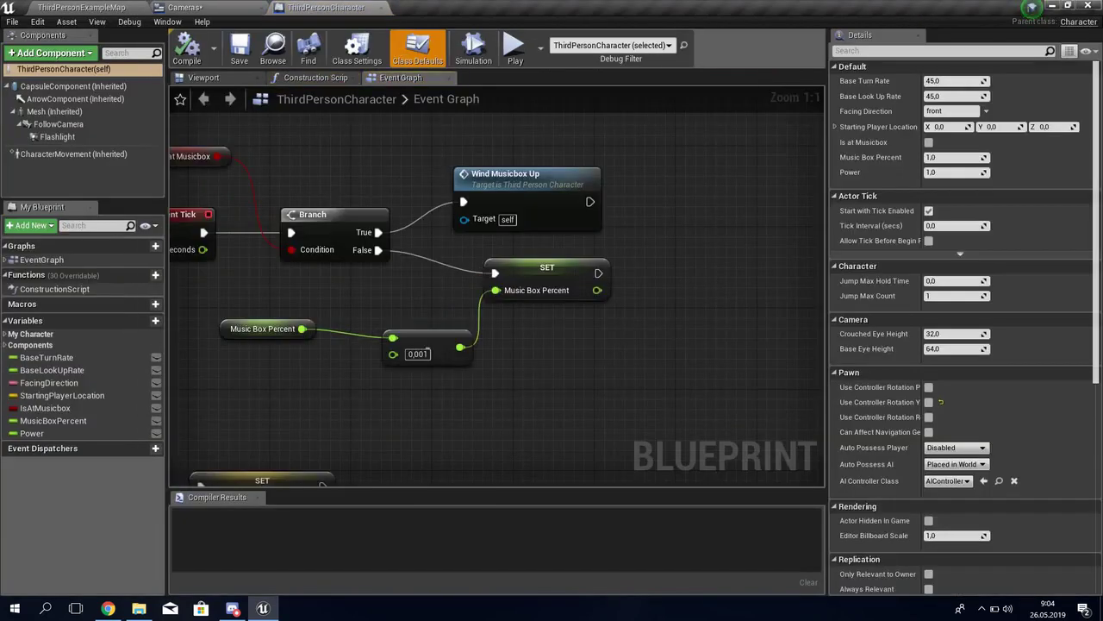
{"action": "scroll", "coordinate": [560, 315], "scroll_direction": "down", "scroll_amount": 5}
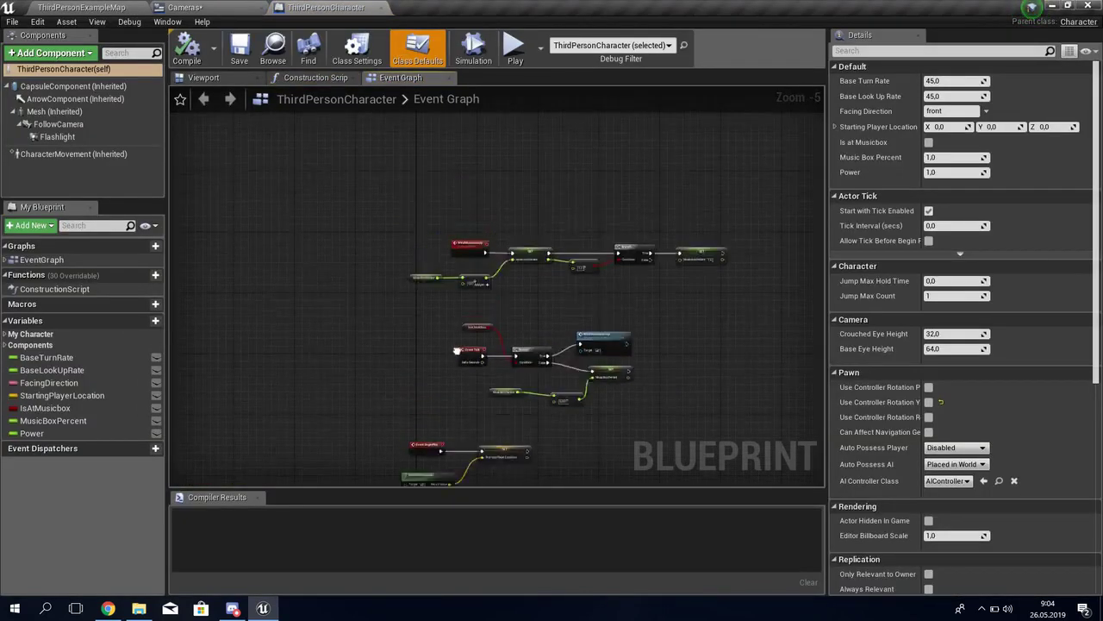
{"action": "scroll", "coordinate": [463, 394], "scroll_direction": "up", "scroll_amount": 6}
{"action": "right_click_drag", "start_coordinate": [463, 394], "coordinate": [219, 347]}
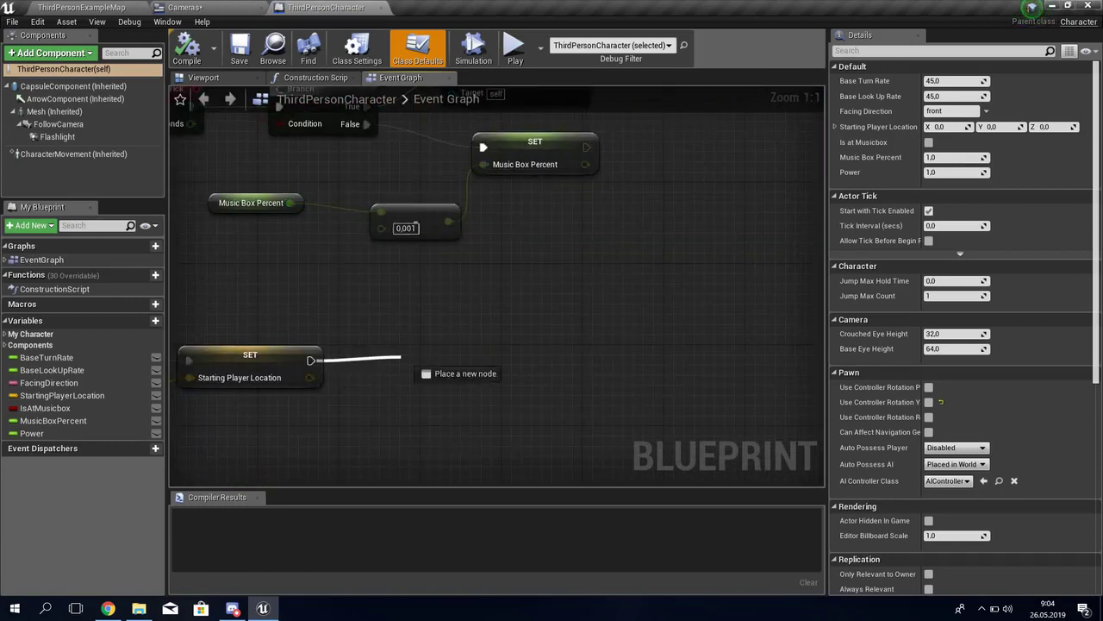
{"action": "mouse_move", "coordinate": [401, 356]}
{"action": "left_mouse_down"}
{"action": "mouse_move", "coordinate": [533, 352]}
{"action": "mouse_move", "coordinate": [524, 329]}
{"action": "left_mouse_up"}
{"action": "type", "text": "delay"}
{"action": "key", "text": "Return"}
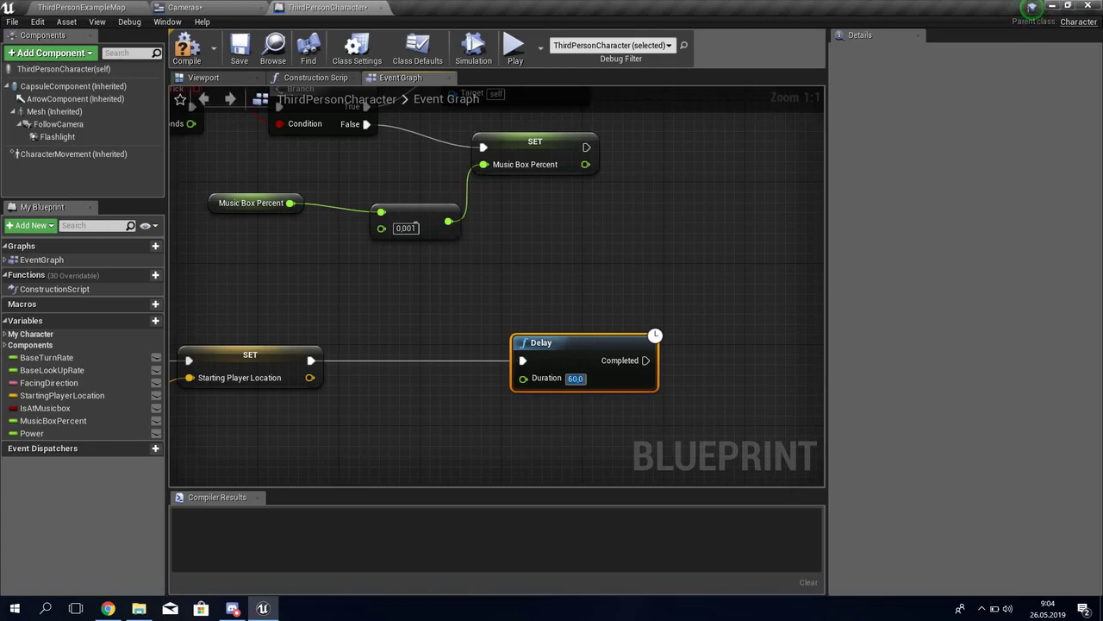
Set the Delay's Duration to 10,0 and drag from its Completed output.
{"action": "right_click_drag", "start_coordinate": [623, 324], "coordinate": [532, 354]}
{"action": "left_click", "coordinate": [484, 408]}
{"action": "type", "text": "15"}
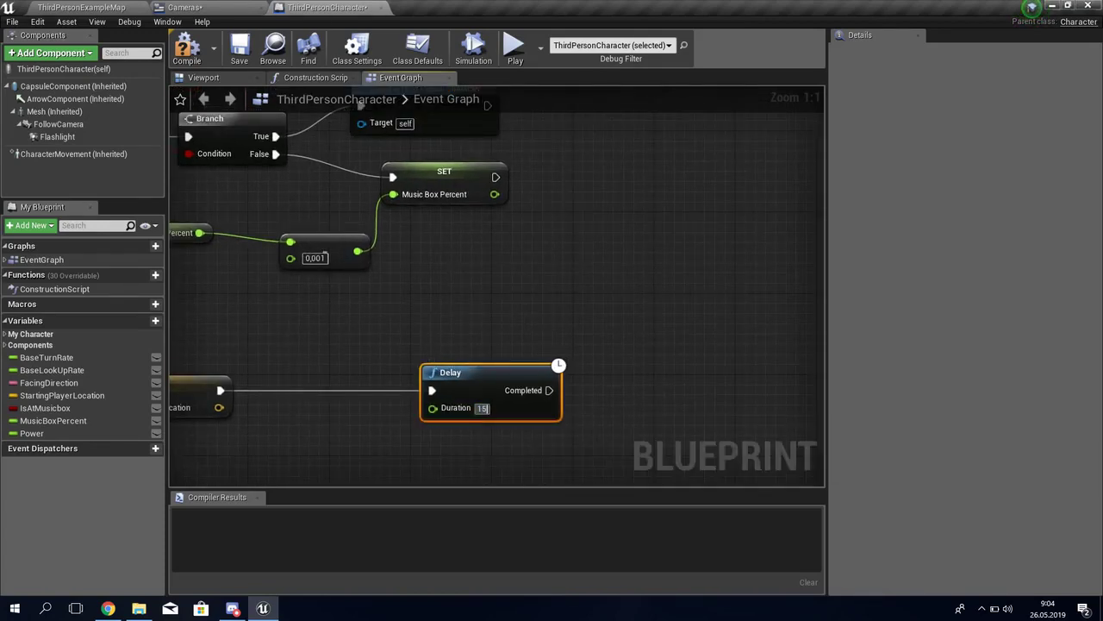
{"action": "right_click_drag", "start_coordinate": [484, 326], "coordinate": [463, 328]}
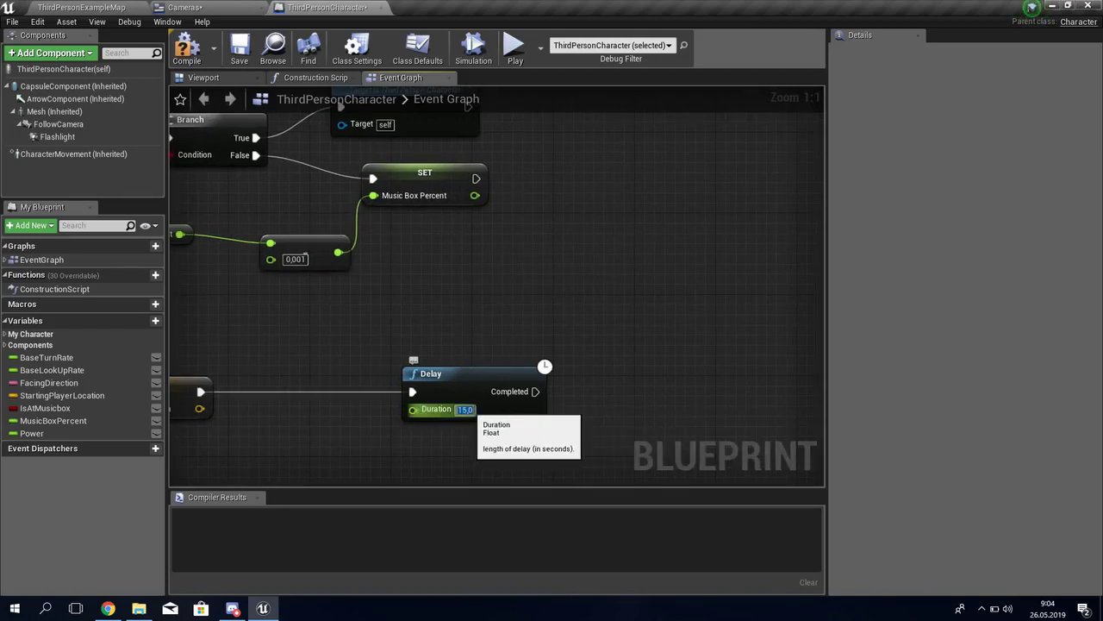
{"action": "type", "text": "10,0"}
{"action": "right_click_drag", "start_coordinate": [509, 342], "coordinate": [430, 373]}
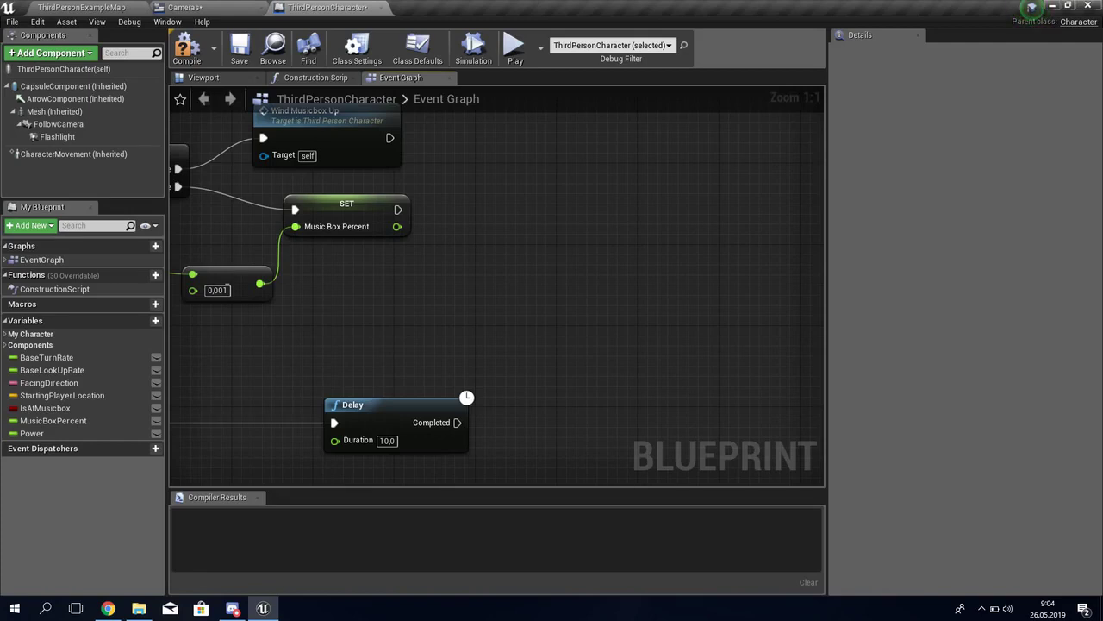
{"action": "right_click_drag", "start_coordinate": [390, 440], "coordinate": [330, 428]}
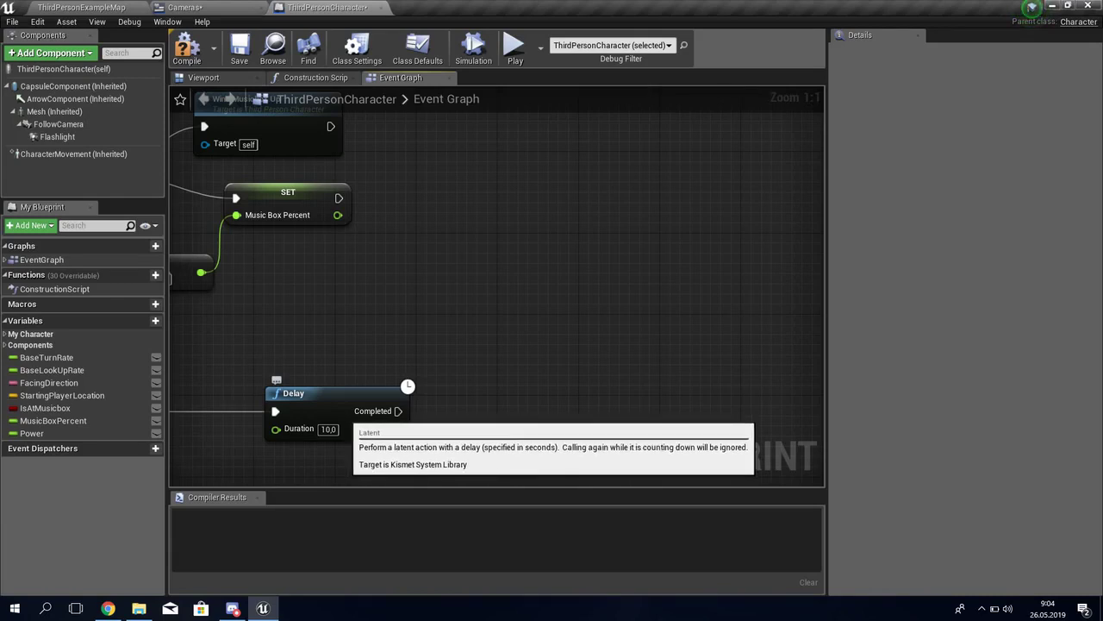
{"action": "right_click_drag", "start_coordinate": [442, 398], "coordinate": [484, 377]}
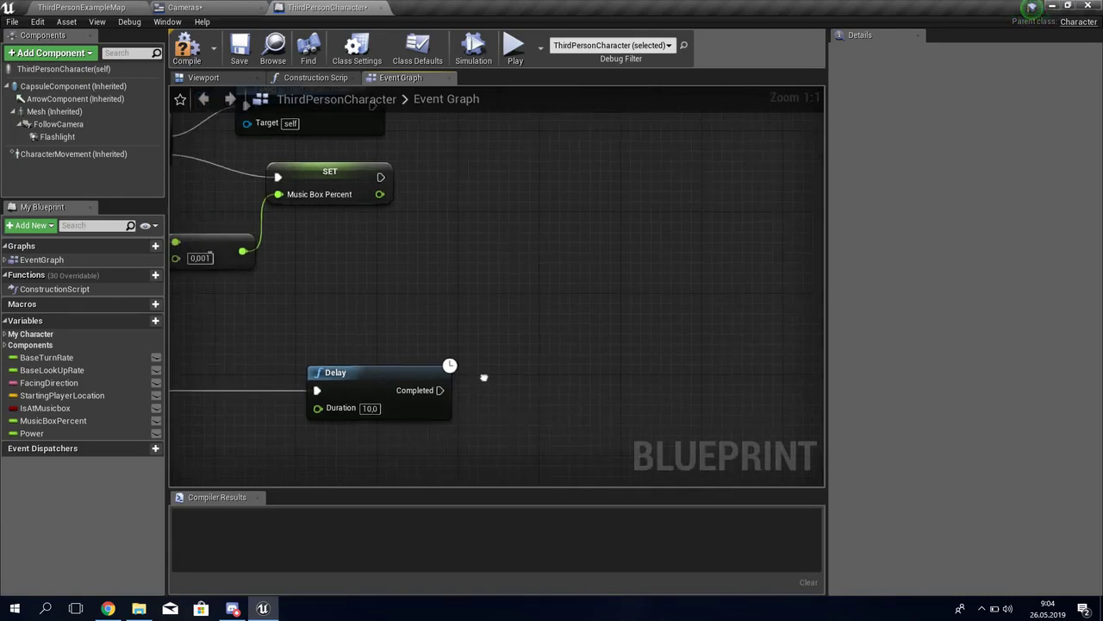
{"action": "mouse_move", "coordinate": [418, 390]}
{"action": "left_mouse_down"}
{"action": "mouse_move", "coordinate": [507, 391]}
{"action": "mouse_move", "coordinate": [440, 389]}
{"action": "left_mouse_up"}
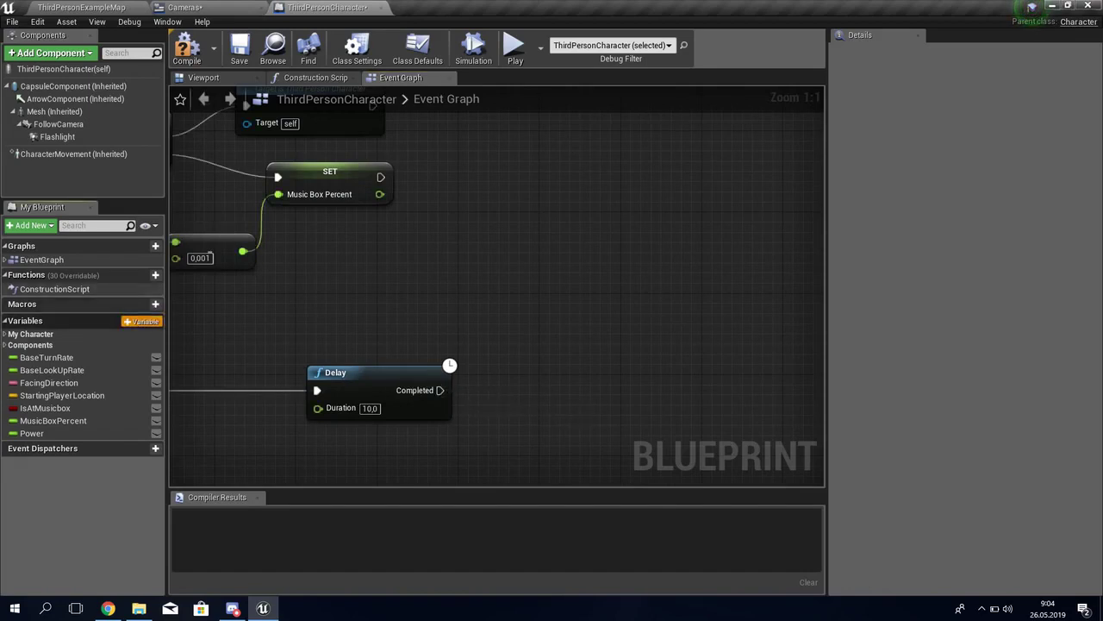
Add an integer variable 'Time', place a Time getter in the graph, and compile.
{"action": "left_click", "coordinate": [143, 321]}
{"action": "type", "text": "Time"}
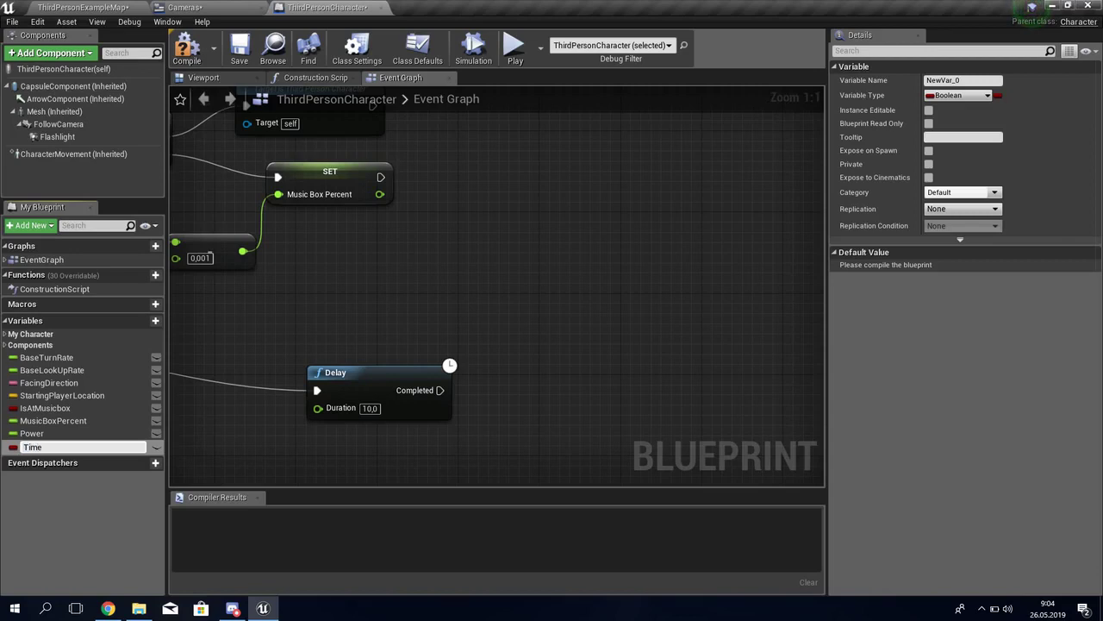
{"action": "key", "text": "Return"}
{"action": "left_click", "coordinate": [957, 95]}
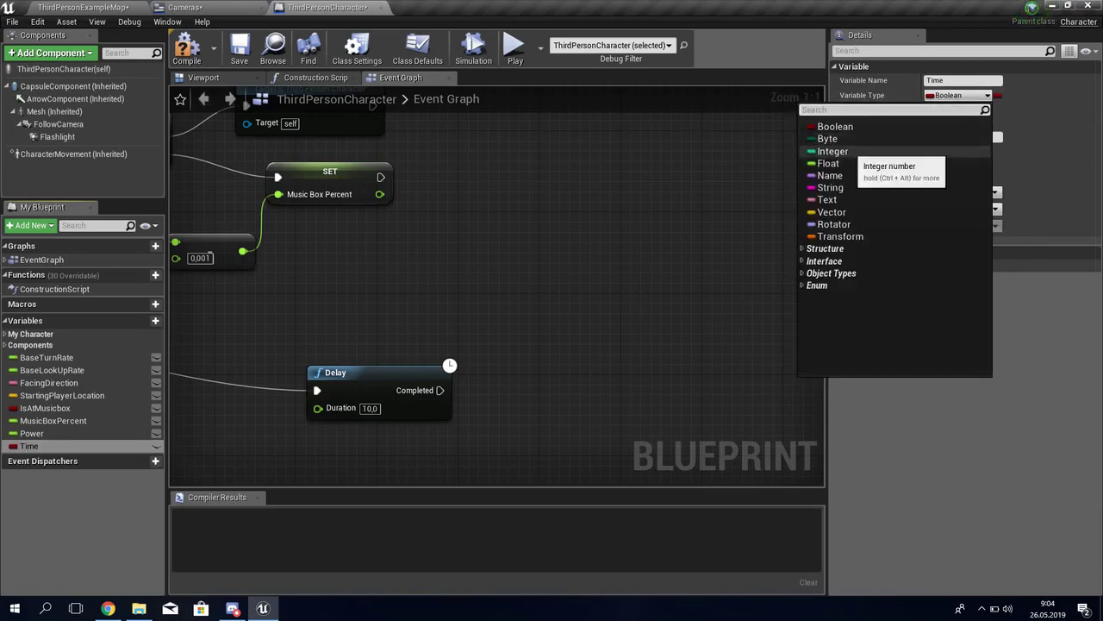
{"action": "left_click", "coordinate": [833, 151]}
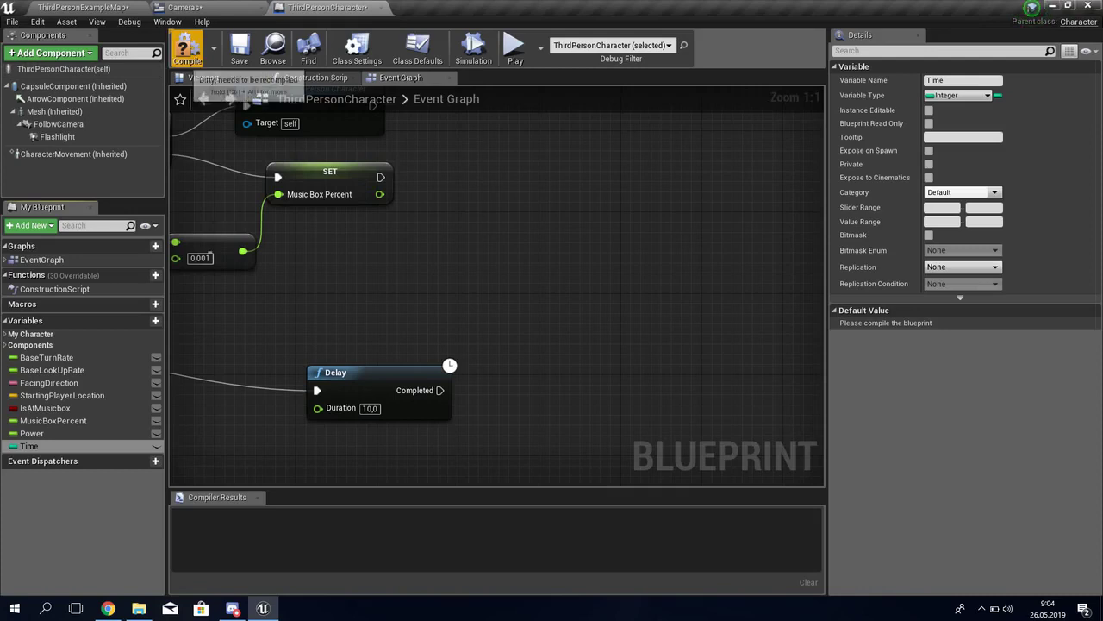
{"action": "left_click_drag", "start_coordinate": [30, 446], "coordinate": [522, 463]}
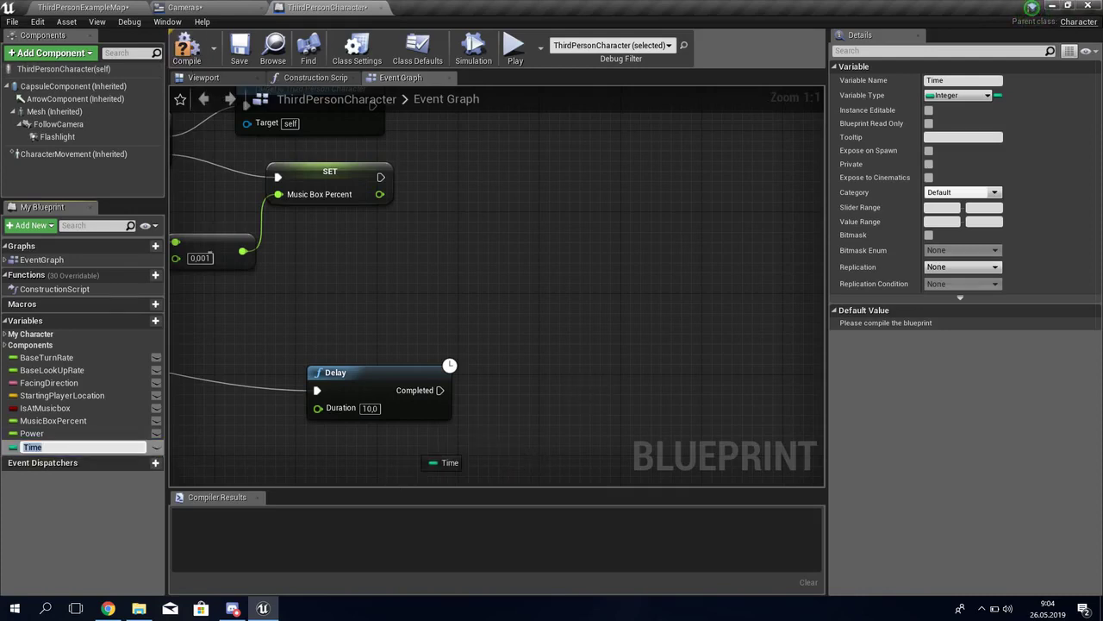
{"action": "left_click_drag", "start_coordinate": [425, 461], "coordinate": [427, 459]}
{"action": "right_click_drag", "start_coordinate": [496, 434], "coordinate": [397, 390]}
{"action": "mouse_move", "coordinate": [367, 410]}
{"action": "left_mouse_down"}
{"action": "mouse_move", "coordinate": [423, 373]}
{"action": "mouse_move", "coordinate": [362, 414]}
{"action": "left_mouse_up"}
{"action": "right_click_drag", "start_coordinate": [280, 131], "coordinate": [248, 107]}
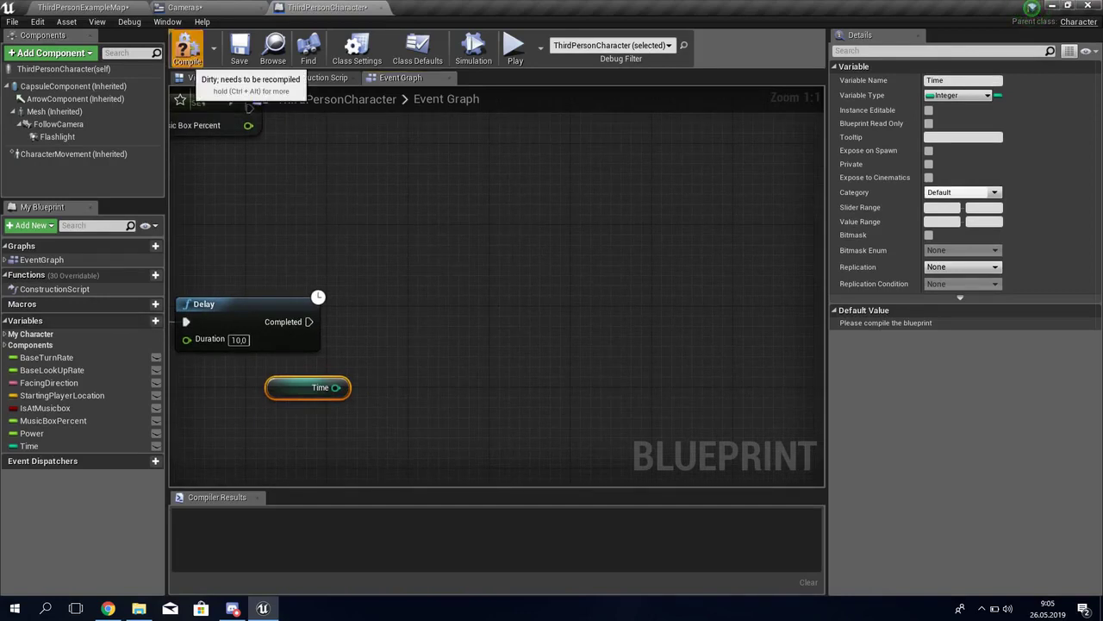
{"action": "left_click", "coordinate": [187, 50]}
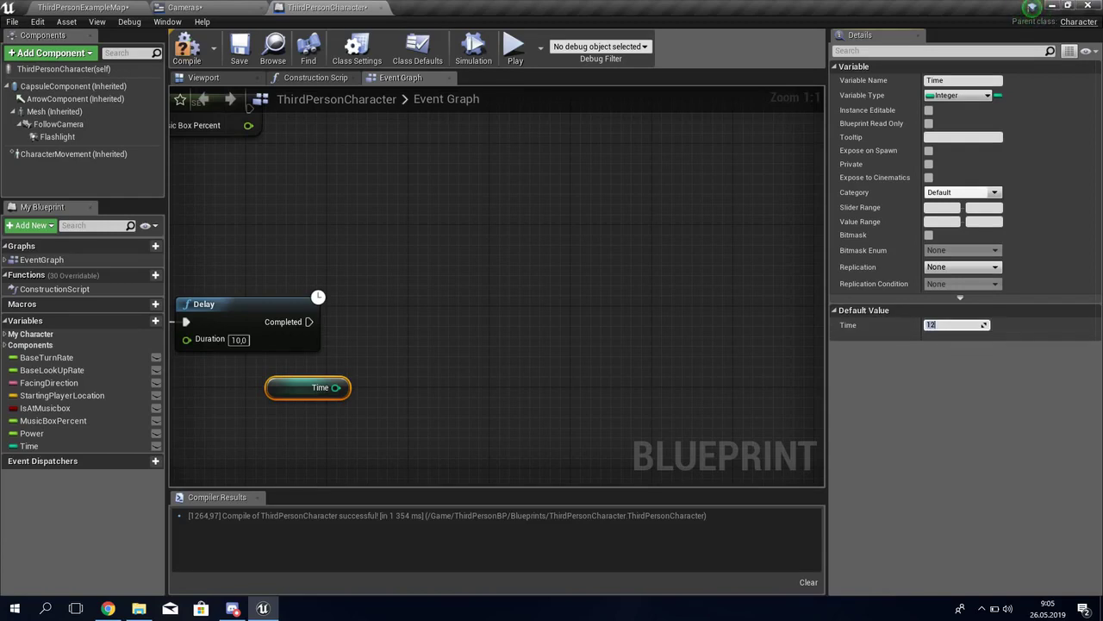
Add an integer Equal (==) node comparing Time with 12.
{"action": "left_click_drag", "start_coordinate": [336, 387], "coordinate": [409, 399]}
{"action": "type", "text": "="}
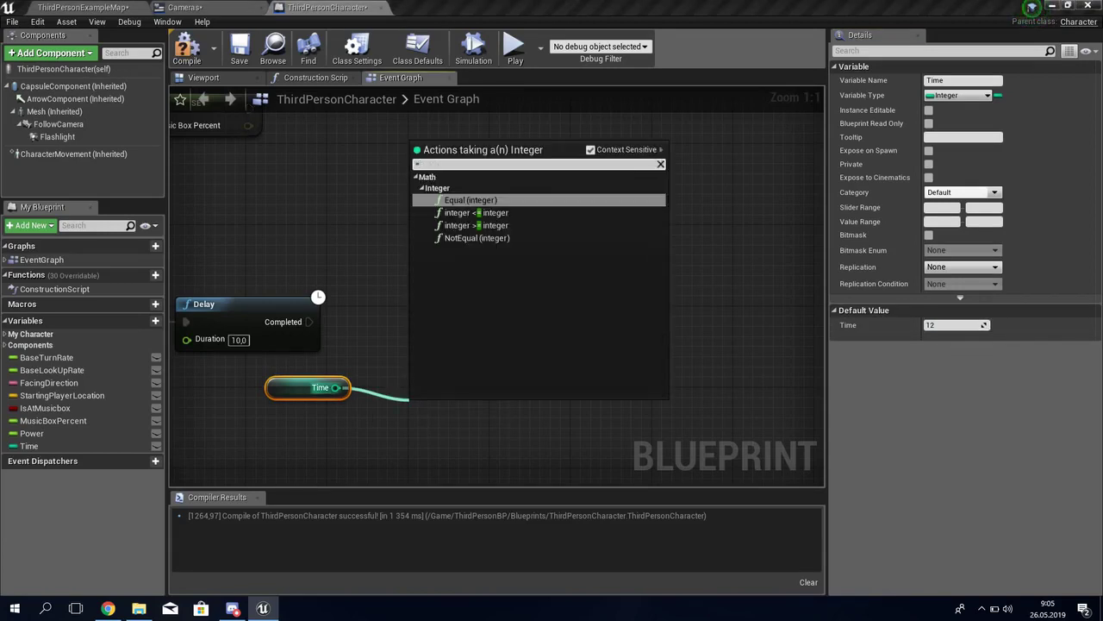
{"action": "left_click", "coordinate": [470, 200]}
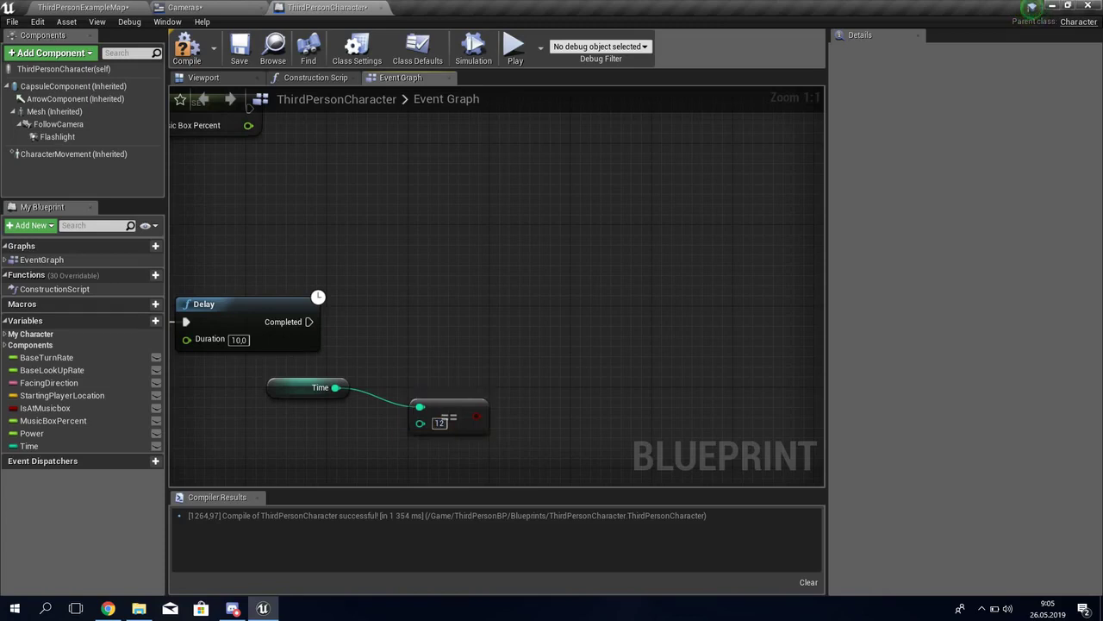
Feed the comparison into a new Branch and wire the Delay's Completed into it.
{"action": "left_click_drag", "start_coordinate": [498, 416], "coordinate": [507, 338]}
{"action": "type", "text": "bb"}
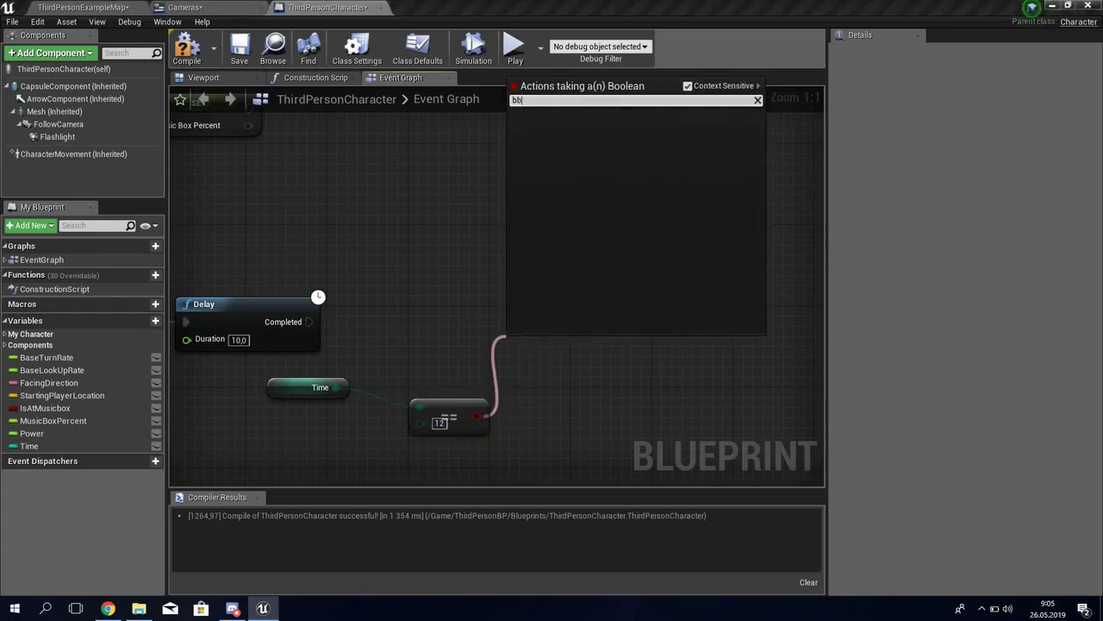
{"action": "key", "text": "BackSpace"}
{"action": "key", "text": "BackSpace"}
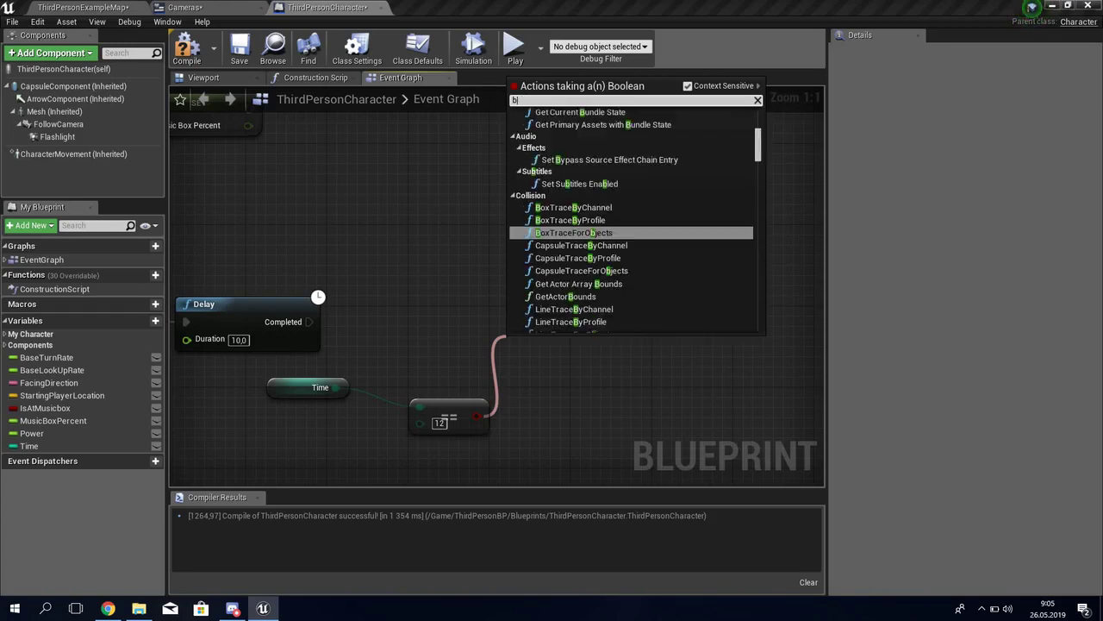
{"action": "type", "text": "ranch"}
{"action": "key", "text": "Return"}
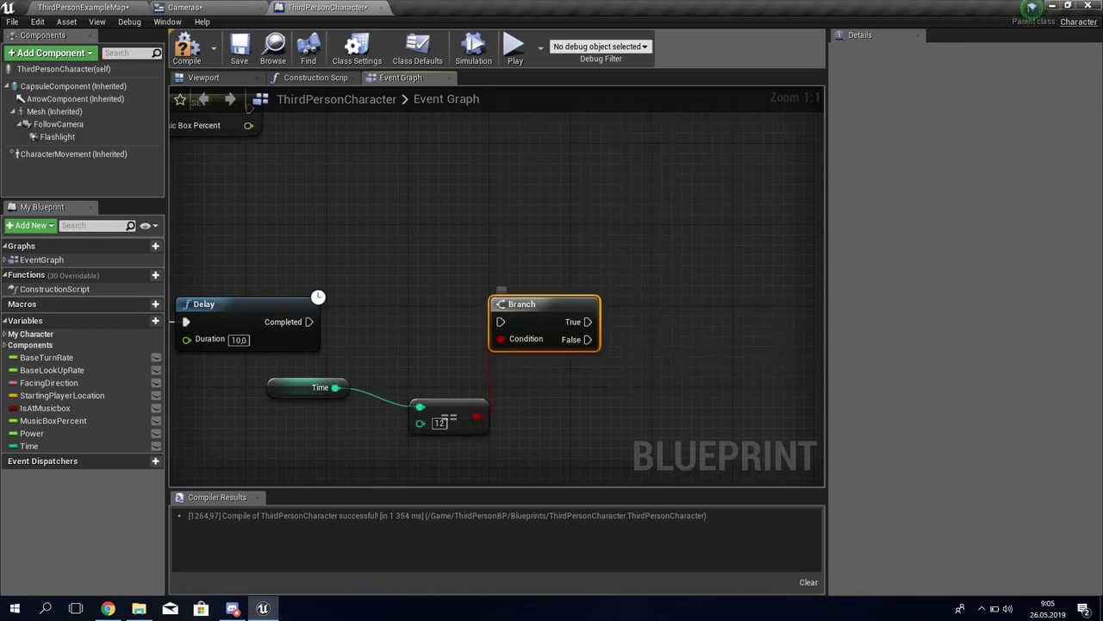
{"action": "mouse_move", "coordinate": [543, 344]}
{"action": "left_mouse_down"}
{"action": "mouse_move", "coordinate": [452, 303]}
{"action": "mouse_move", "coordinate": [604, 303]}
{"action": "mouse_move", "coordinate": [319, 334]}
{"action": "mouse_move", "coordinate": [308, 321]}
{"action": "left_mouse_up"}
{"action": "left_click_drag", "start_coordinate": [604, 304], "coordinate": [571, 304]}
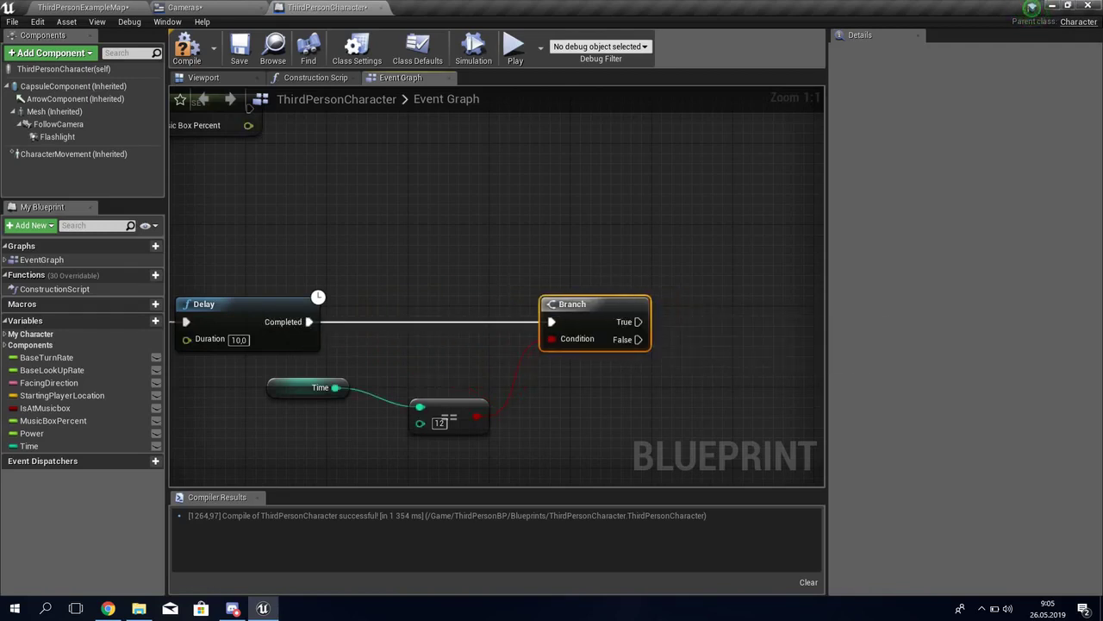
{"action": "mouse_move", "coordinate": [578, 413]}
{"action": "right_mouse_down"}
{"action": "mouse_move", "coordinate": [514, 425]}
{"action": "mouse_move", "coordinate": [603, 430]}
{"action": "mouse_move", "coordinate": [353, 430]}
{"action": "mouse_move", "coordinate": [344, 411]}
{"action": "right_mouse_up"}
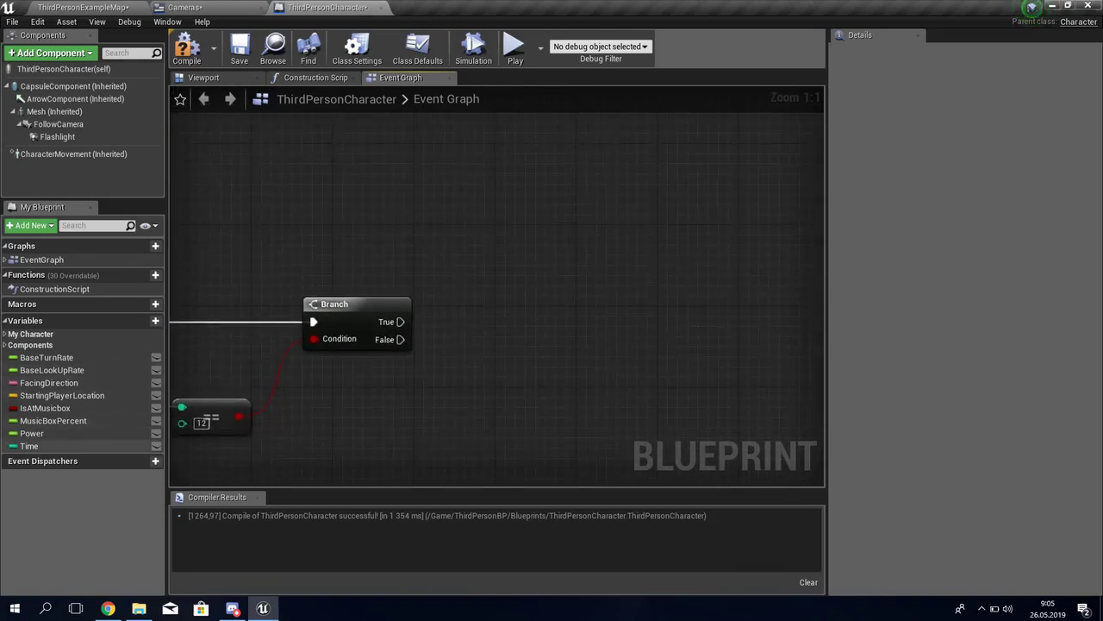
Add a SET Time node on the Branch's True output that sets Time to 1.
{"action": "left_click_drag", "start_coordinate": [29, 445], "coordinate": [556, 380]}
{"action": "left_click_drag", "start_coordinate": [454, 290], "coordinate": [487, 288], "text": "alt"}
{"action": "left_click_drag", "start_coordinate": [400, 322], "coordinate": [497, 301]}
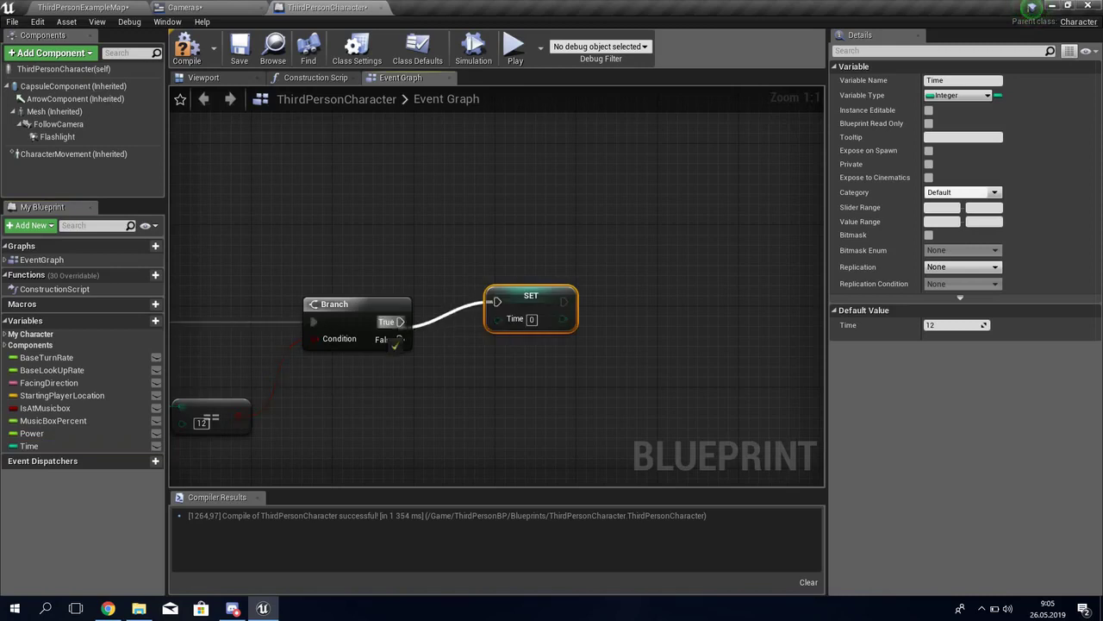
{"action": "left_click", "coordinate": [531, 319]}
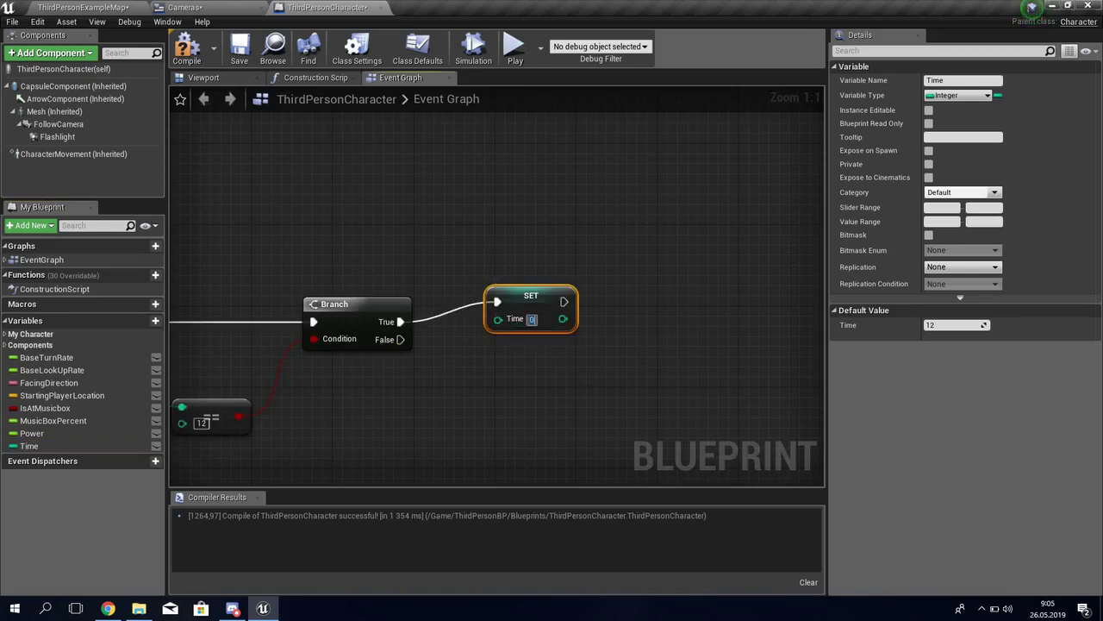
{"action": "type", "text": "1"}
{"action": "left_click", "coordinate": [492, 276]}
{"action": "scroll", "coordinate": [517, 293], "scroll_direction": "down", "scroll_amount": 1}
{"action": "left_click", "coordinate": [586, 311]}
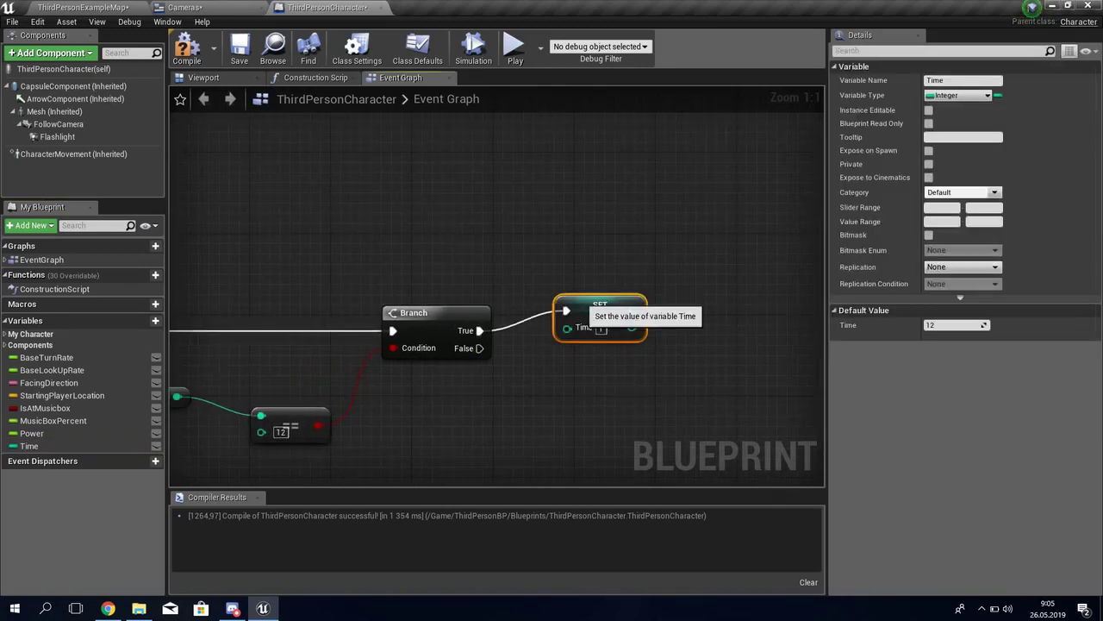
{"action": "scroll", "coordinate": [604, 302], "scroll_direction": "down", "scroll_amount": 1}
{"action": "right_click_drag", "start_coordinate": [604, 296], "coordinate": [550, 288]}
Duplicate SET Time onto the Branch's False output, fed by Time plus one.
{"action": "key", "text": "ctrl+c"}
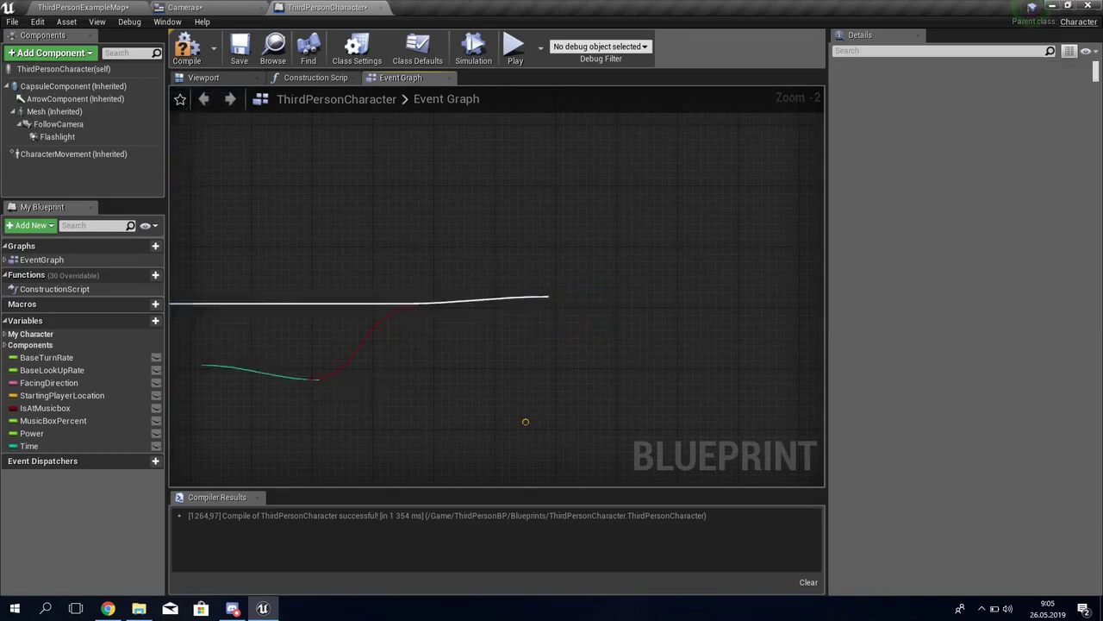
{"action": "key", "text": "ctrl+v"}
{"action": "left_click_drag", "start_coordinate": [543, 435], "coordinate": [560, 358]}
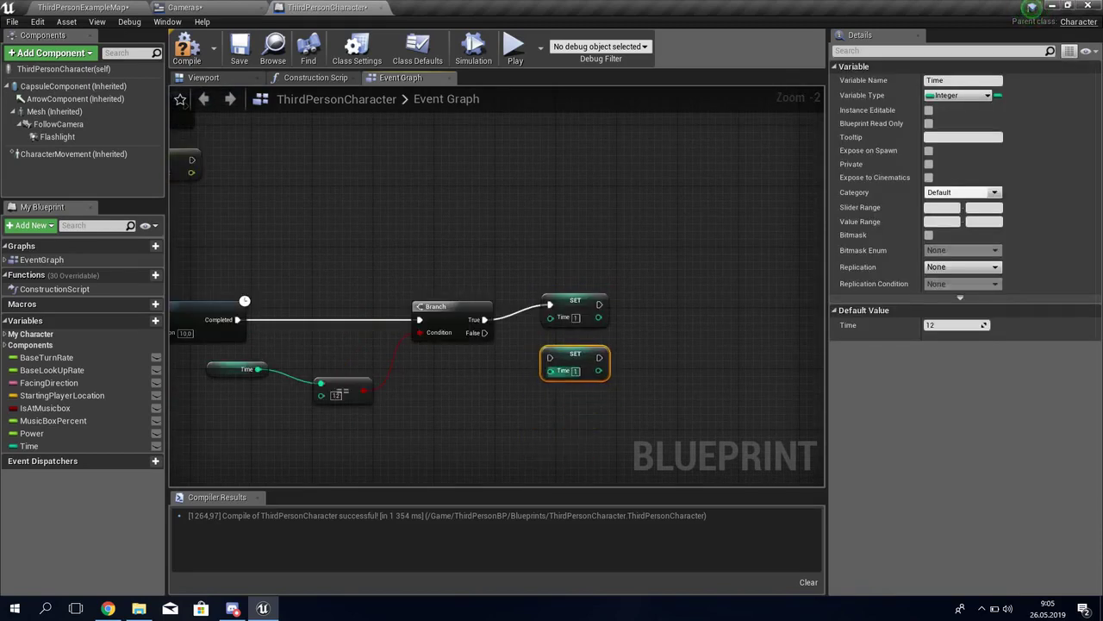
{"action": "left_click_drag", "start_coordinate": [485, 332], "coordinate": [549, 355]}
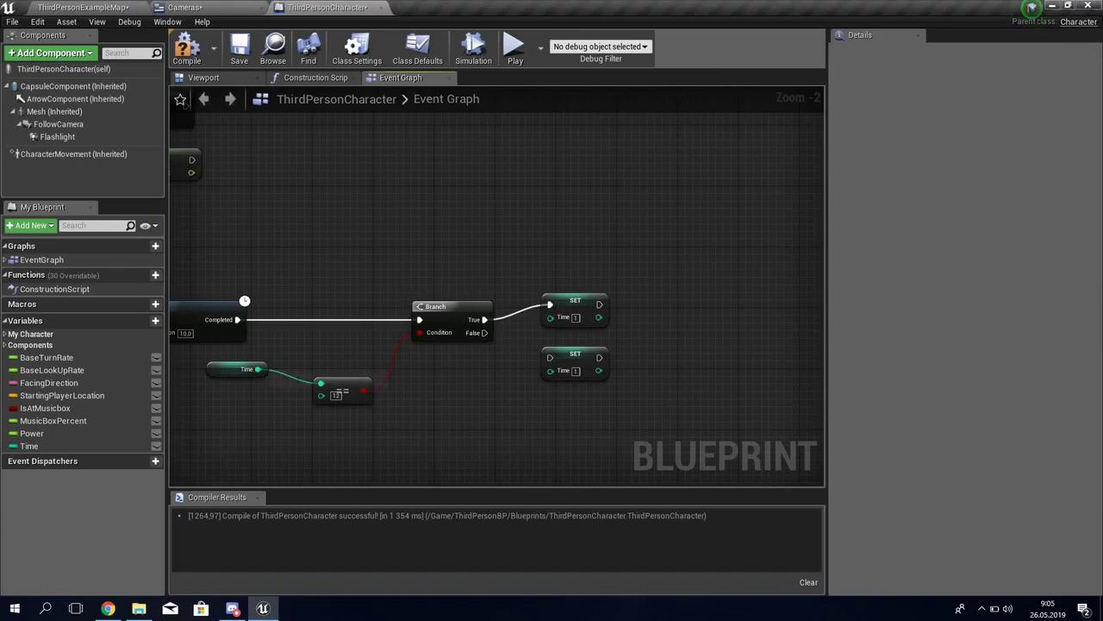
{"action": "left_click_drag", "start_coordinate": [259, 369], "coordinate": [344, 428]}
{"action": "type", "text": ">"}
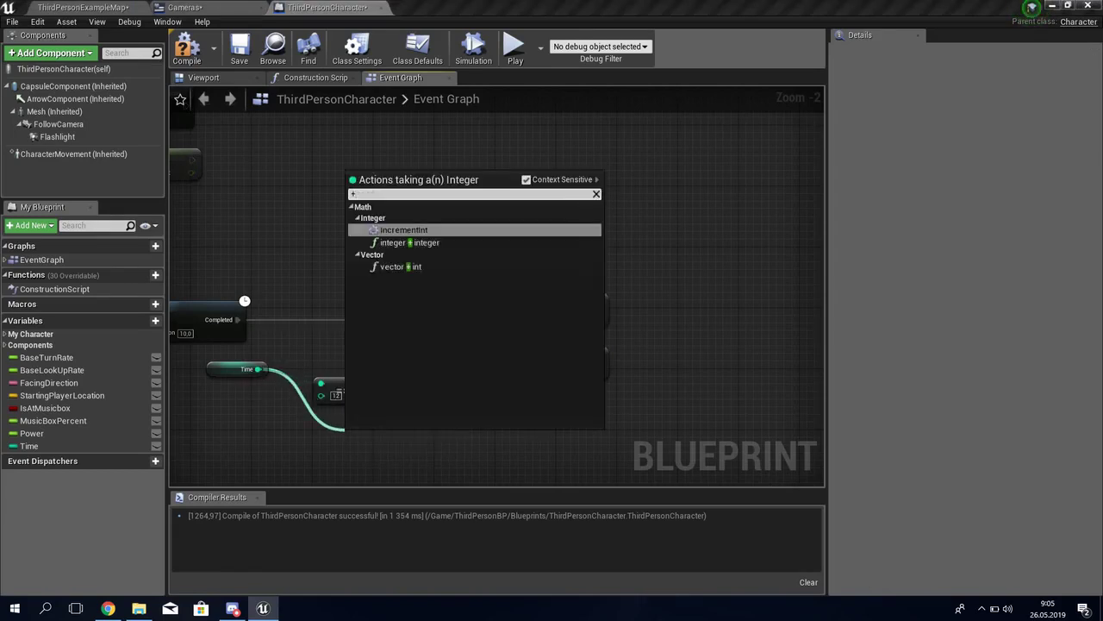
{"action": "key", "text": "Return"}
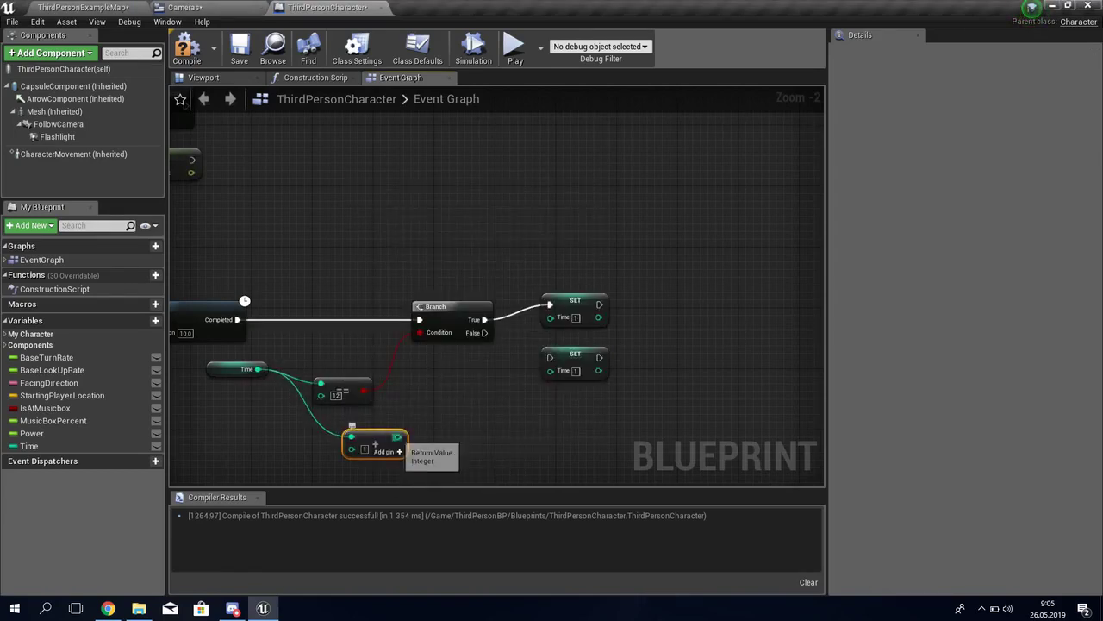
{"action": "left_click_drag", "start_coordinate": [399, 438], "coordinate": [551, 371]}
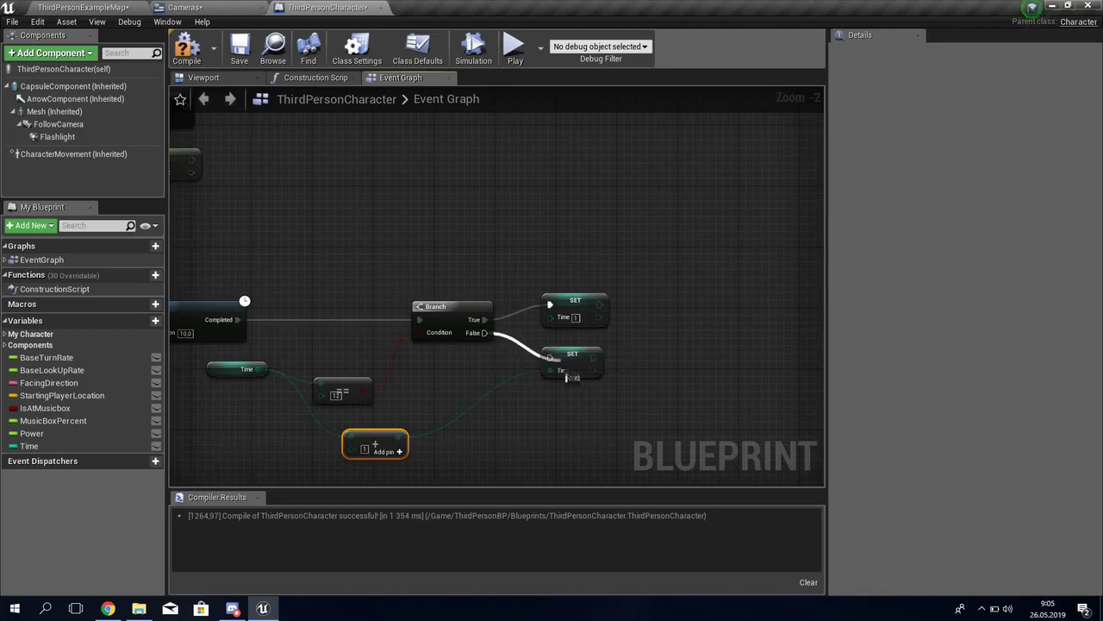
Tidy the Add node and loop the True SET Time back into the Delay.
{"action": "right_click_drag", "start_coordinate": [517, 215], "coordinate": [572, 223]}
{"action": "left_click_drag", "start_coordinate": [430, 446], "coordinate": [400, 435]}
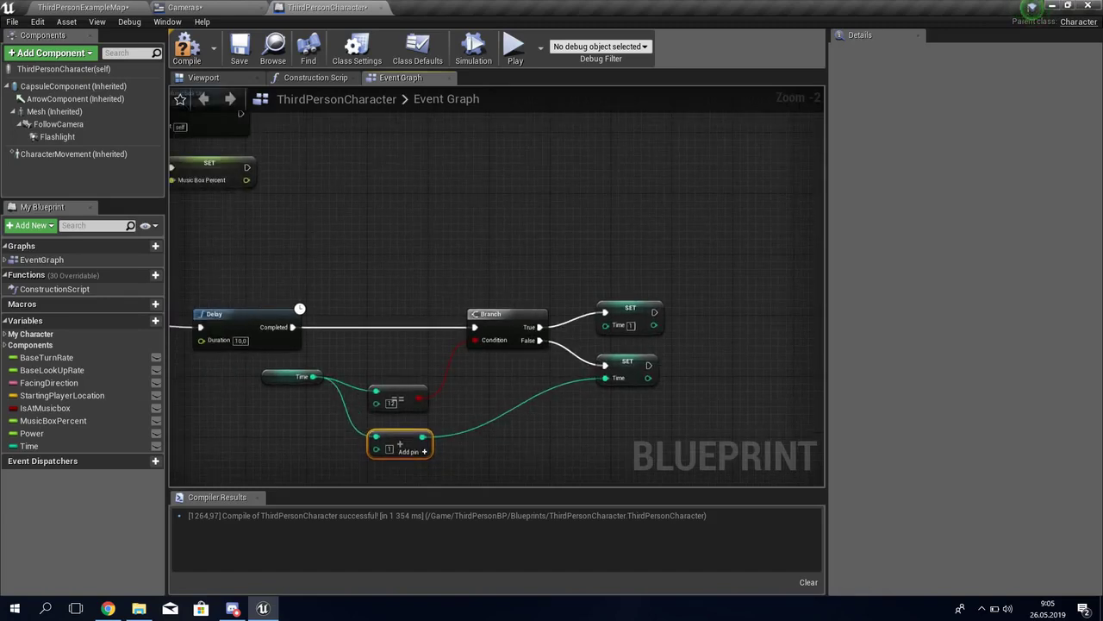
{"action": "mouse_move", "coordinate": [517, 259]}
{"action": "right_mouse_down"}
{"action": "mouse_move", "coordinate": [488, 250]}
{"action": "mouse_move", "coordinate": [569, 280]}
{"action": "right_mouse_up"}
{"action": "scroll", "coordinate": [496, 293], "scroll_direction": "down", "scroll_amount": 1}
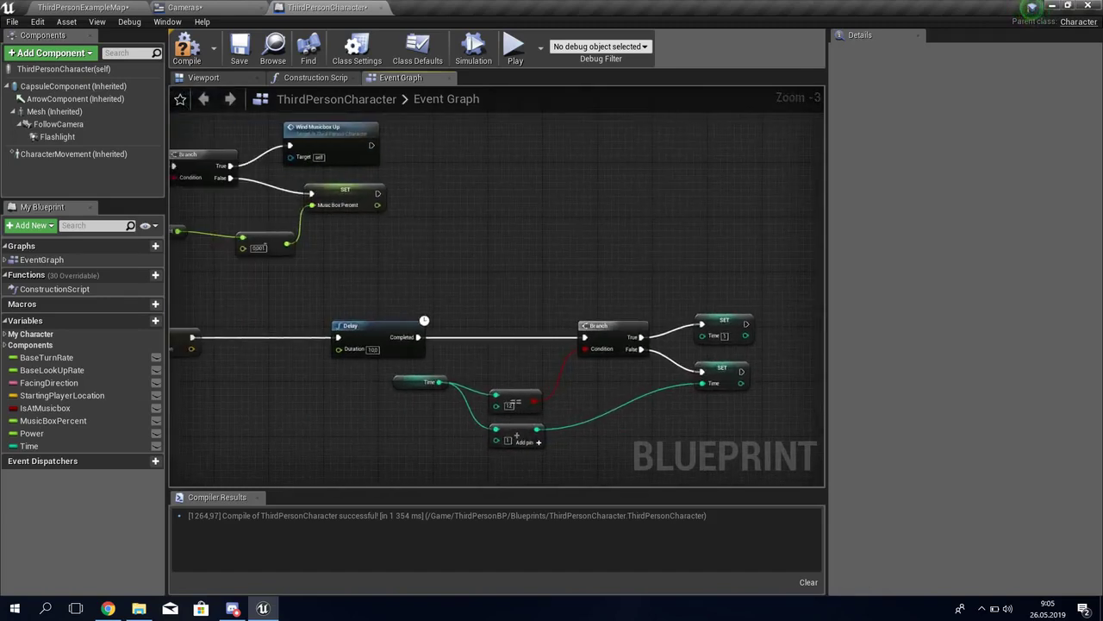
{"action": "scroll", "coordinate": [516, 435], "scroll_direction": "up", "scroll_amount": 1}
{"action": "right_click_drag", "start_coordinate": [517, 435], "coordinate": [418, 447]}
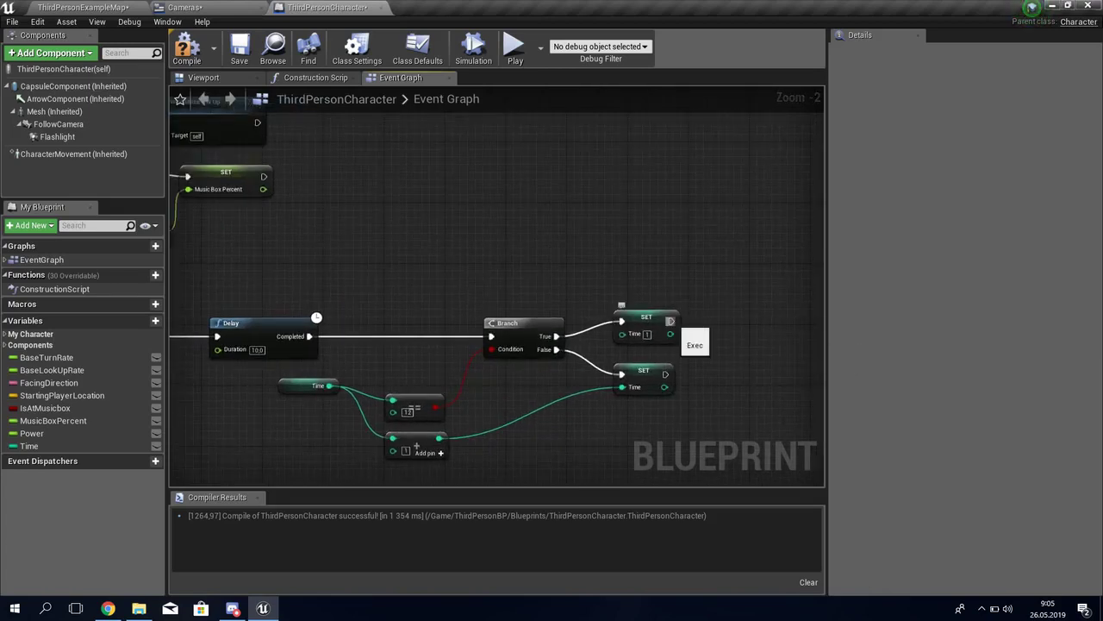
{"action": "left_click_drag", "start_coordinate": [671, 321], "coordinate": [217, 337]}
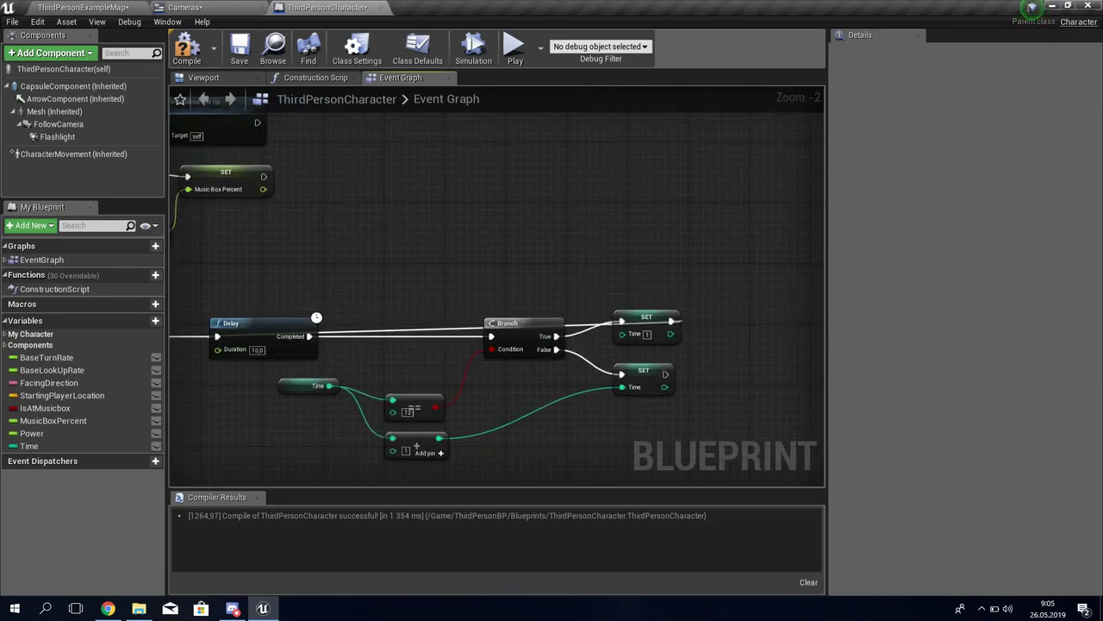
Add a 10-second Delay after the True SET Time, placed above the Branch.
{"action": "left_click_drag", "start_coordinate": [666, 374], "coordinate": [666, 374]}
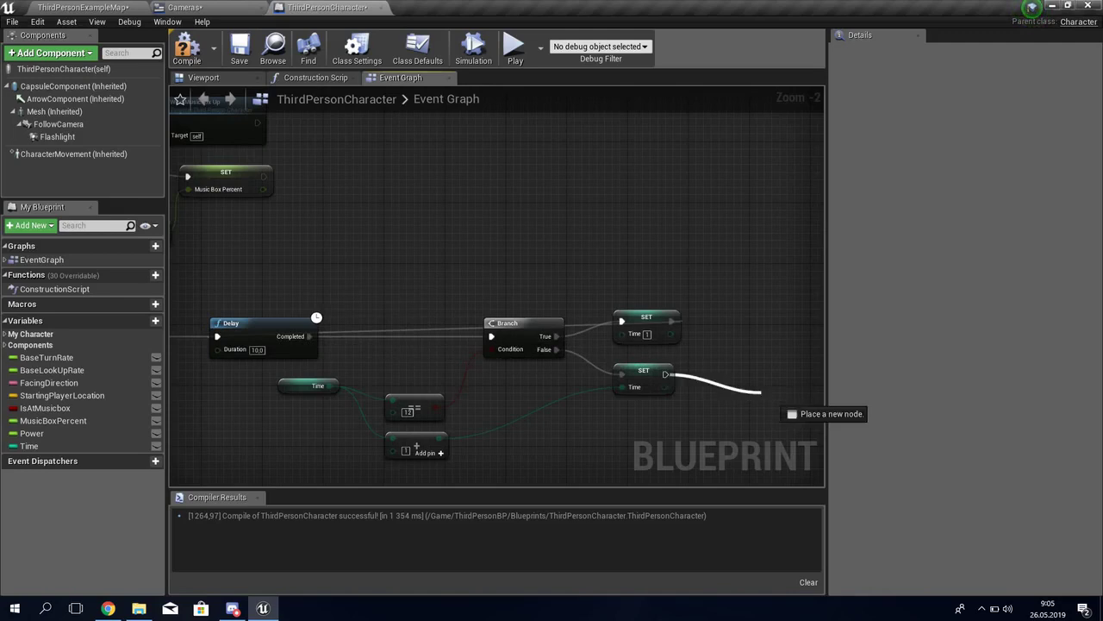
{"action": "left_click_drag", "start_coordinate": [672, 321], "coordinate": [705, 307]}
{"action": "left_click", "coordinate": [746, 424]}
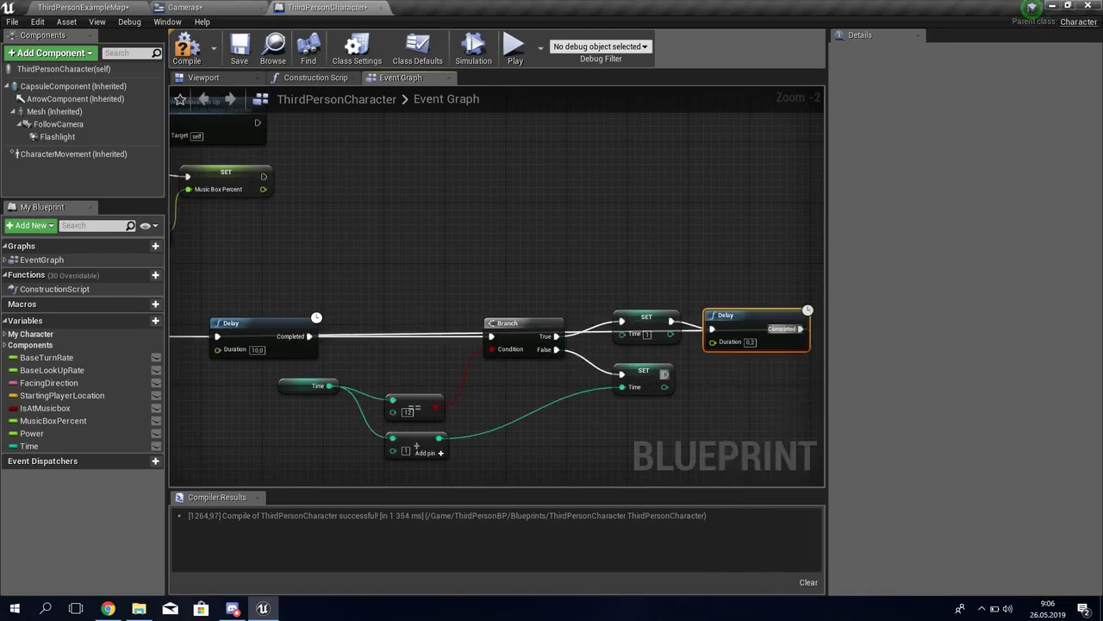
{"action": "left_click_drag", "start_coordinate": [801, 328], "coordinate": [764, 251]}
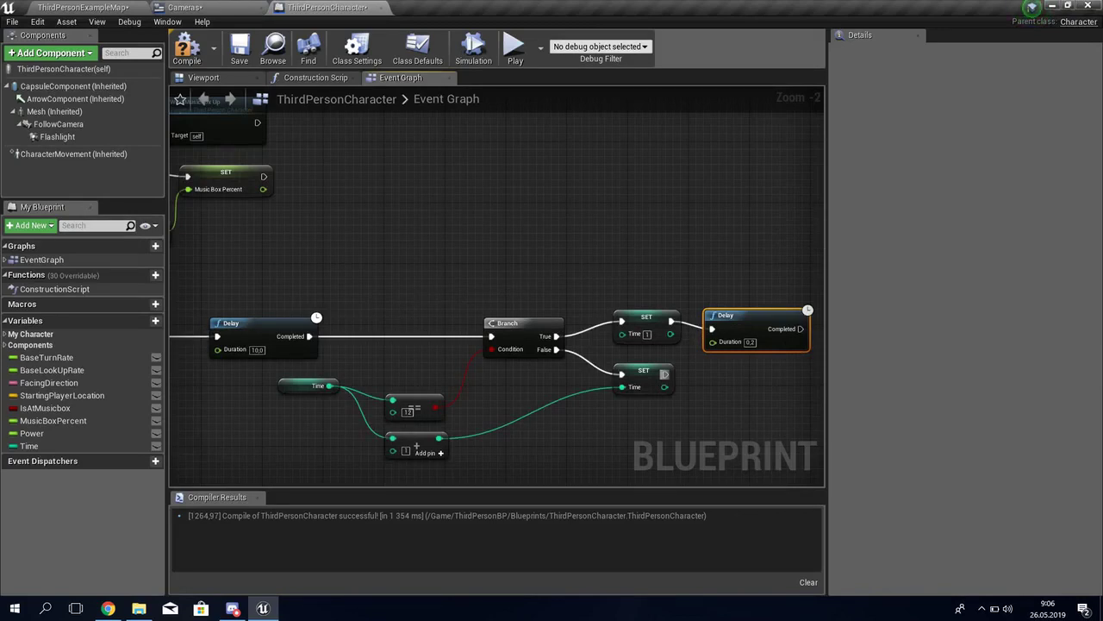
{"action": "left_click_drag", "start_coordinate": [784, 340], "coordinate": [586, 241]}
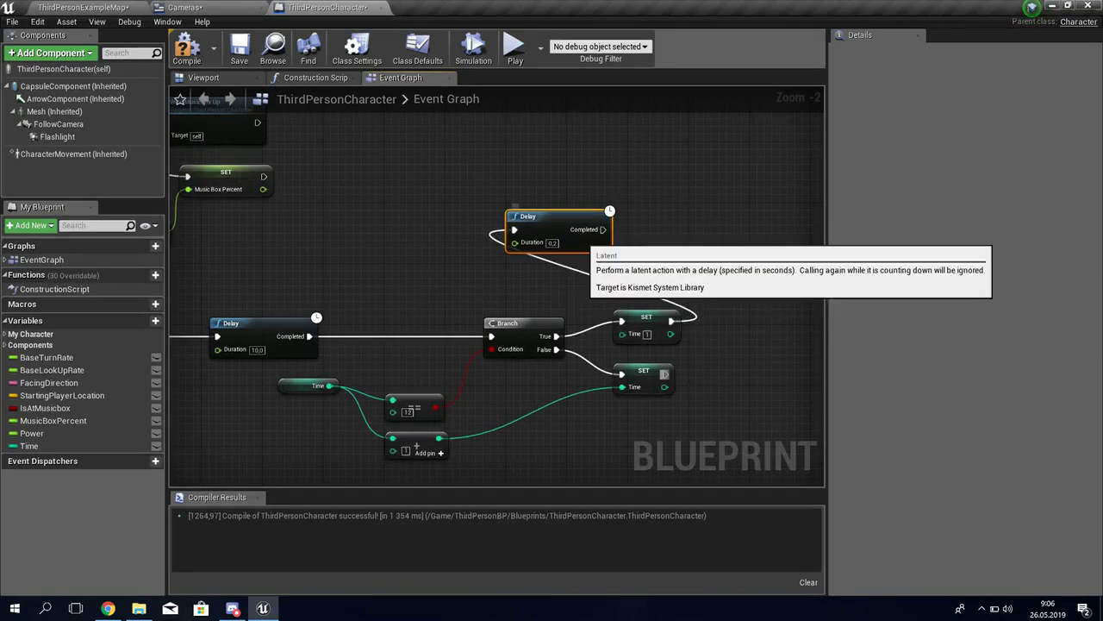
{"action": "left_click", "coordinate": [552, 243]}
{"action": "type", "text": "1"}
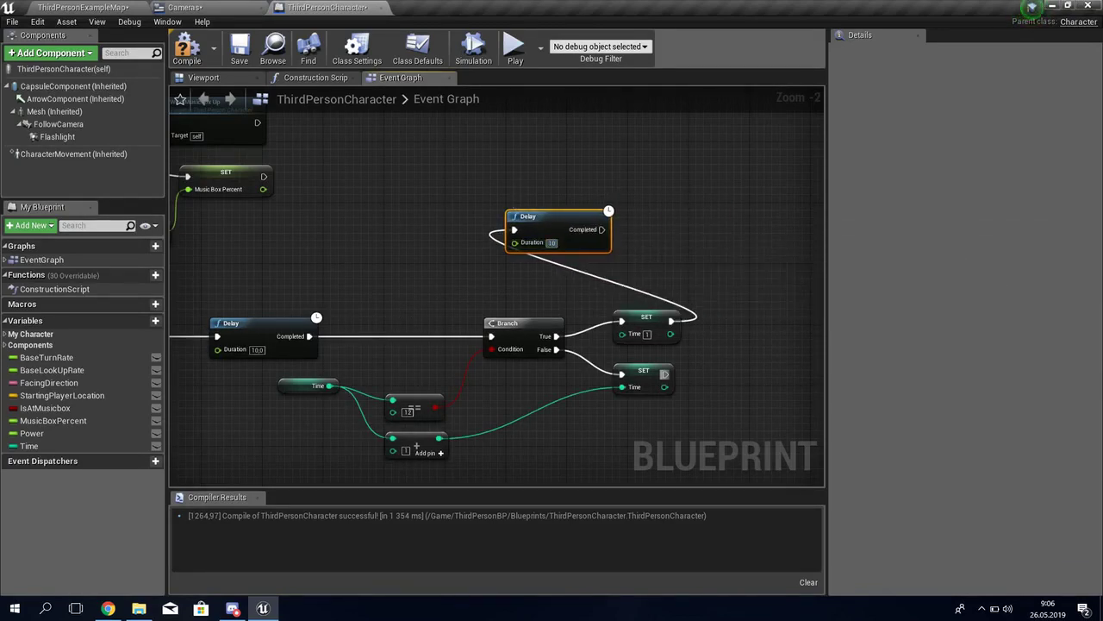
{"action": "key", "text": "Return"}
Wire the Delay's Completed into the Branch and the False SET Time into the Delay.
{"action": "left_click_drag", "start_coordinate": [606, 229], "coordinate": [492, 336]}
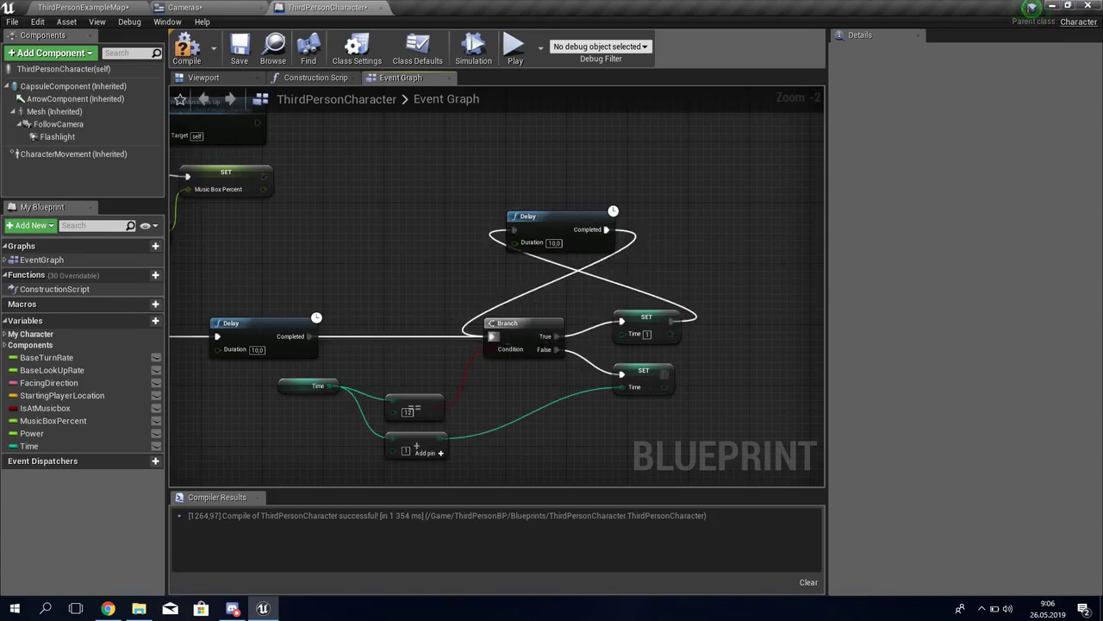
{"action": "left_click_drag", "start_coordinate": [665, 374], "coordinate": [514, 230]}
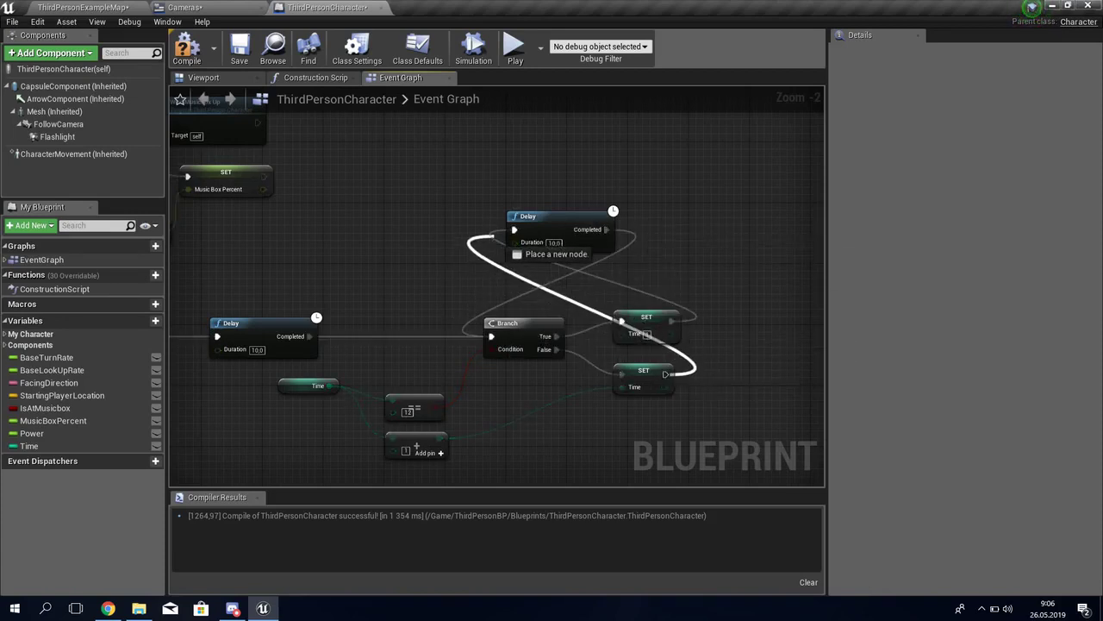
{"action": "scroll", "coordinate": [356, 215], "scroll_direction": "down", "scroll_amount": 2}
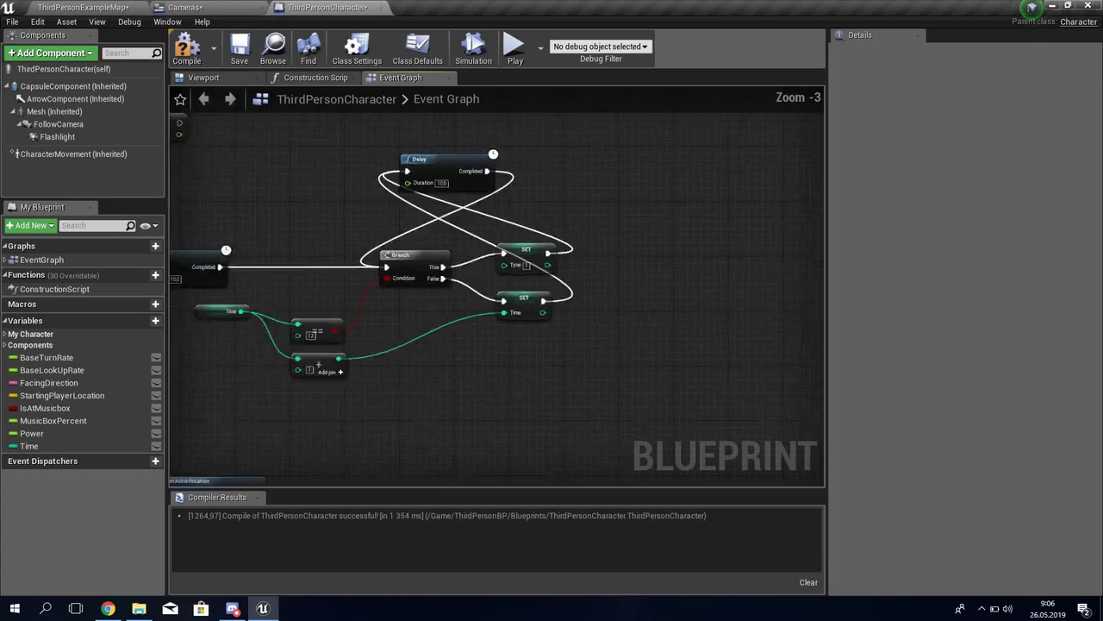
{"action": "mouse_move", "coordinate": [479, 170]}
{"action": "left_mouse_down"}
{"action": "mouse_move", "coordinate": [656, 220]}
{"action": "mouse_move", "coordinate": [560, 186]}
{"action": "mouse_move", "coordinate": [503, 195]}
{"action": "left_mouse_up"}
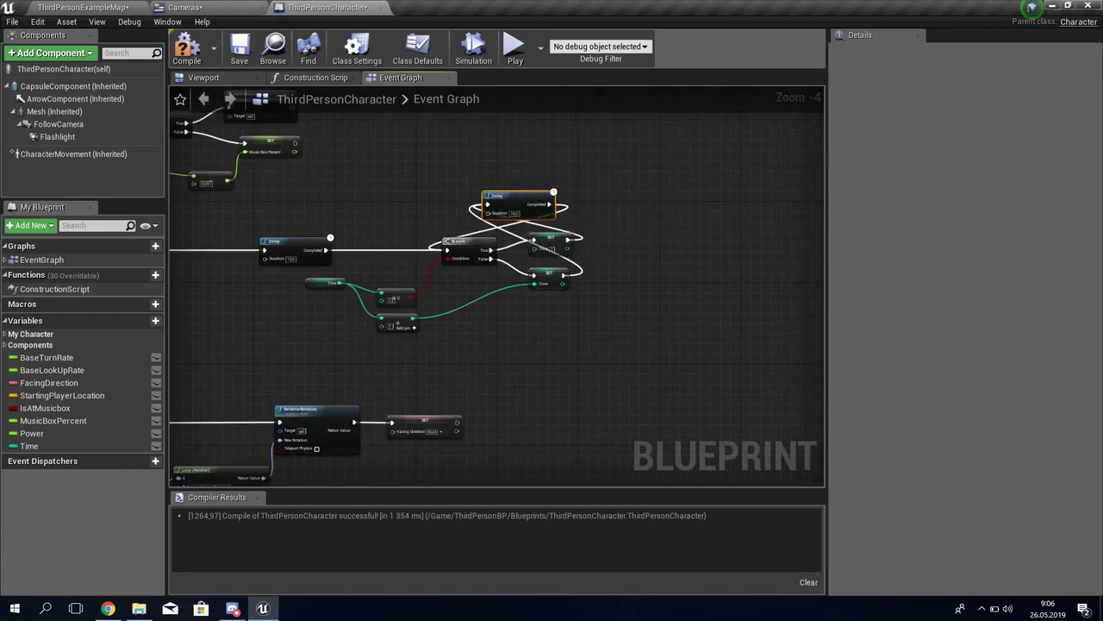
Shift the upper Delay left and switch to the Cameras widget's Get Text 0 graph.
{"action": "right_click_drag", "start_coordinate": [518, 216], "coordinate": [605, 256]}
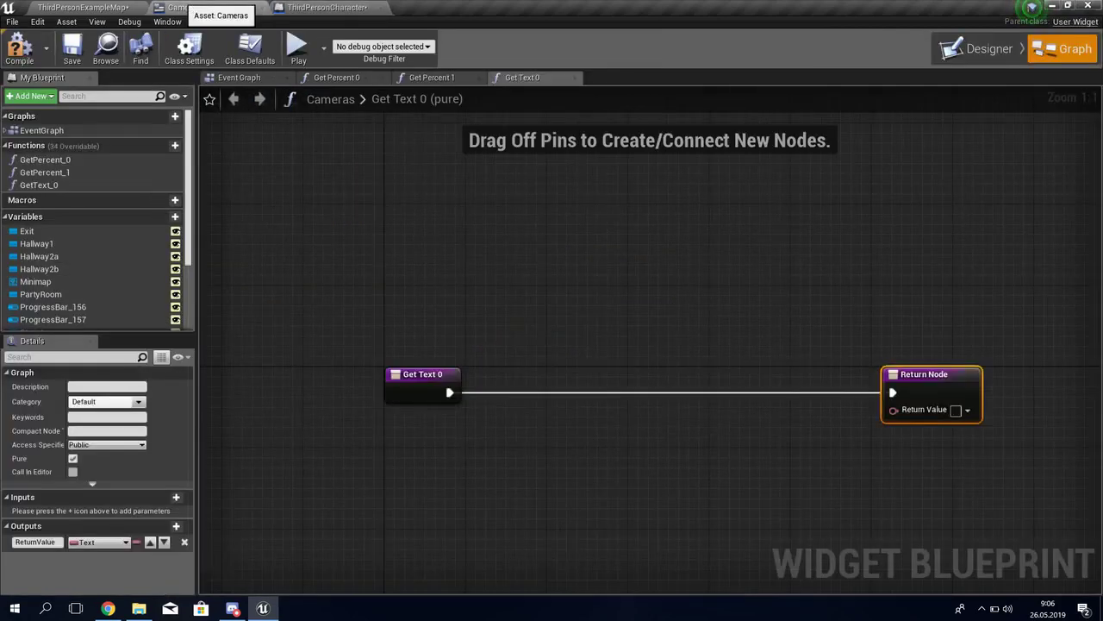
{"action": "left_click", "coordinate": [185, 7]}
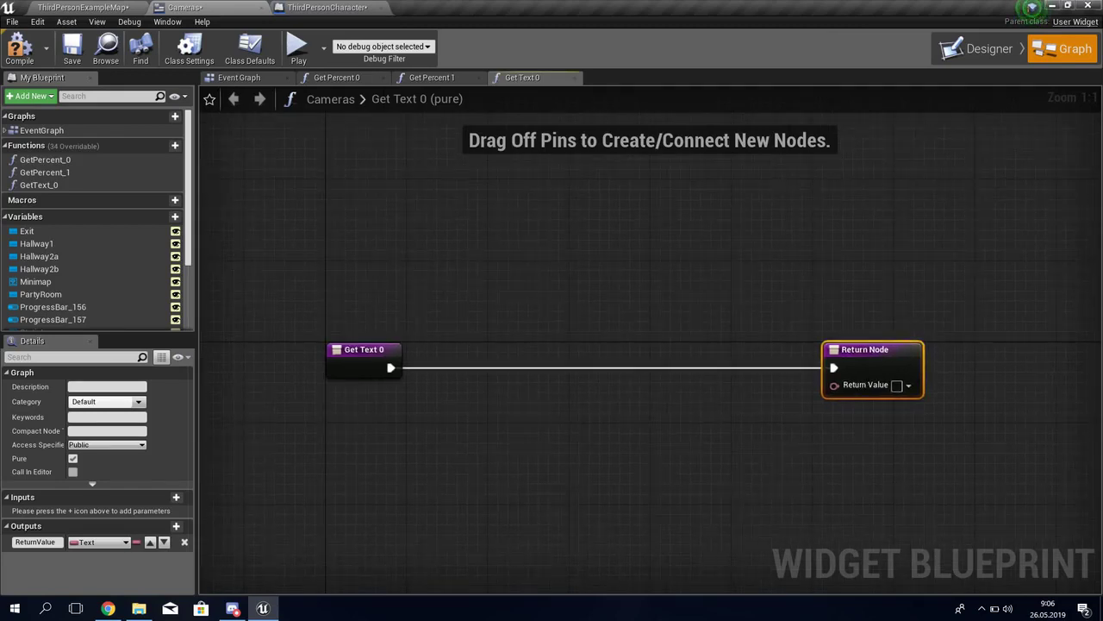
{"action": "left_click", "coordinate": [323, 7]}
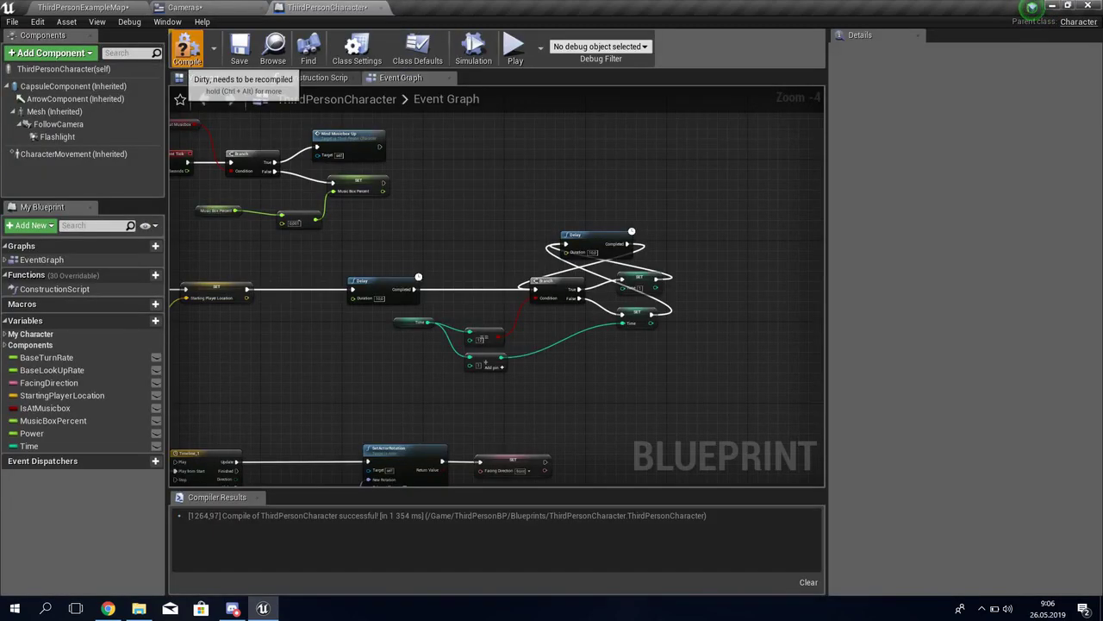
{"action": "left_click", "coordinate": [185, 7]}
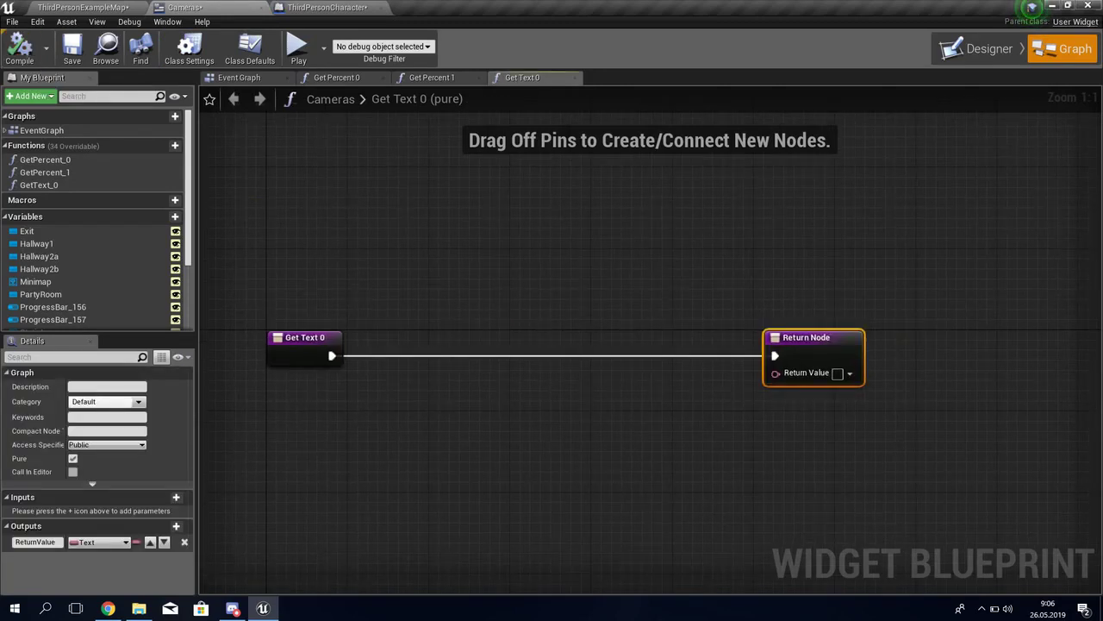
Add Cast To ThirdPersonCharacter with Get Player Character as its object.
{"action": "left_click_drag", "start_coordinate": [357, 357], "coordinate": [386, 355]}
{"action": "type", "text": "cast"}
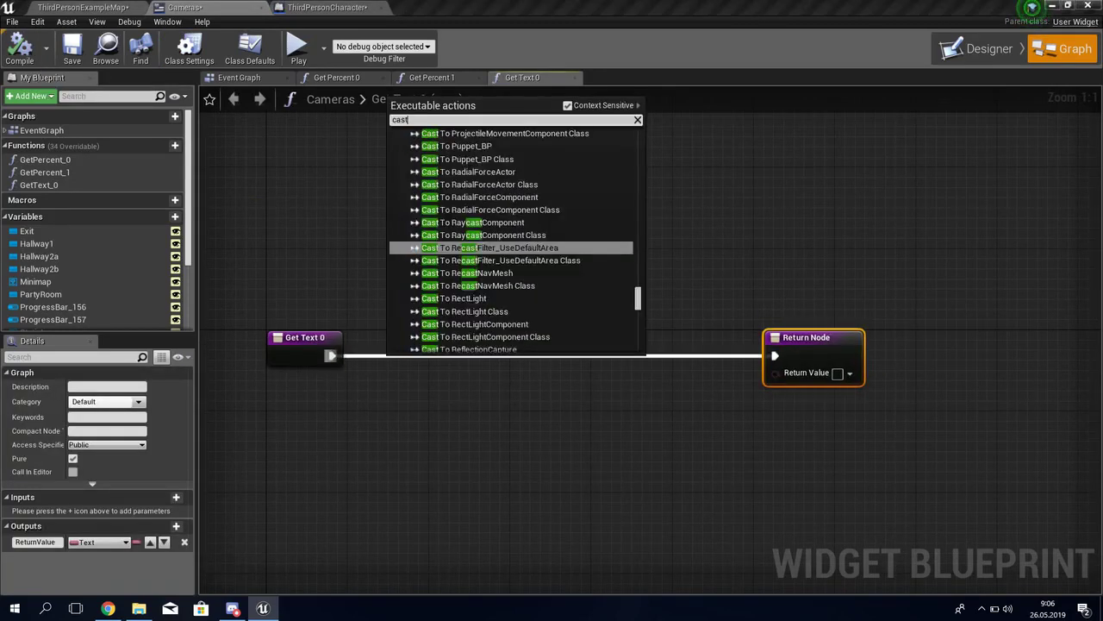
{"action": "type", "text": " to third"}
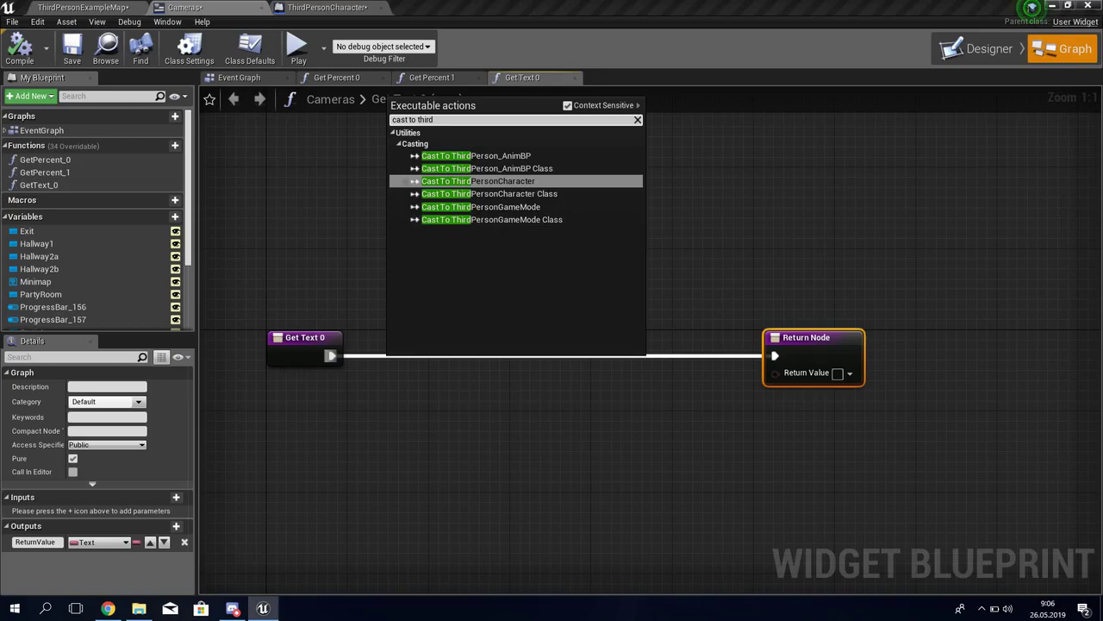
{"action": "left_click", "coordinate": [479, 181]}
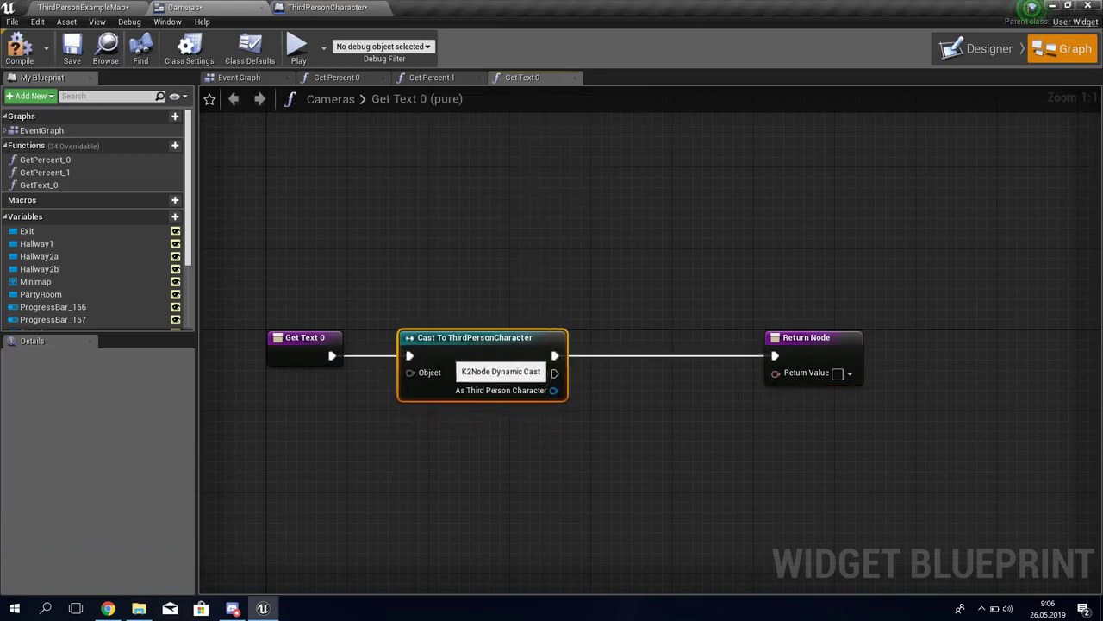
{"action": "left_click_drag", "start_coordinate": [410, 372], "coordinate": [372, 257]}
{"action": "type", "text": "get p"}
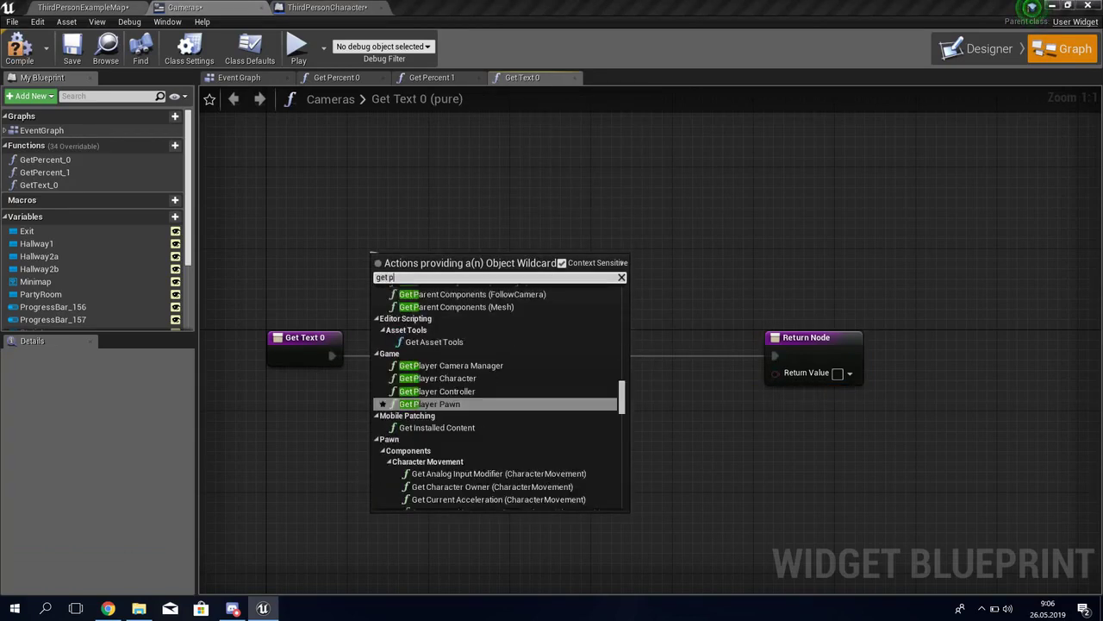
{"action": "type", "text": "layer"}
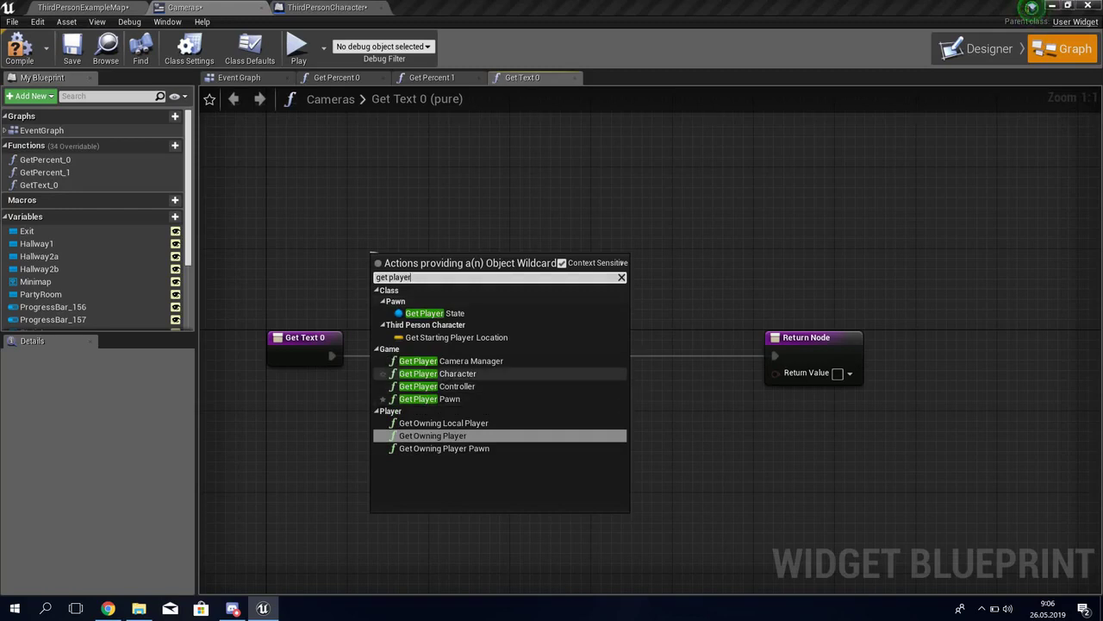
{"action": "left_click", "coordinate": [382, 374]}
Get the cast character's Time and connect it to Return Value through ToText.
{"action": "left_click_drag", "start_coordinate": [414, 254], "coordinate": [337, 271]}
{"action": "right_click_drag", "start_coordinate": [542, 266], "coordinate": [442, 282]}
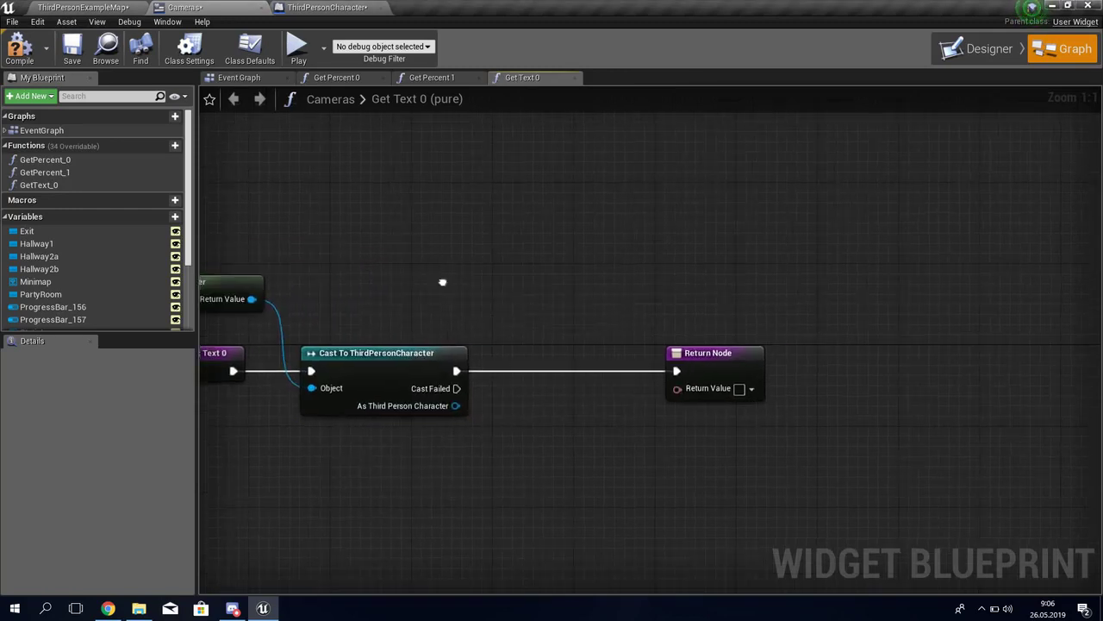
{"action": "left_click_drag", "start_coordinate": [455, 406], "coordinate": [514, 444]}
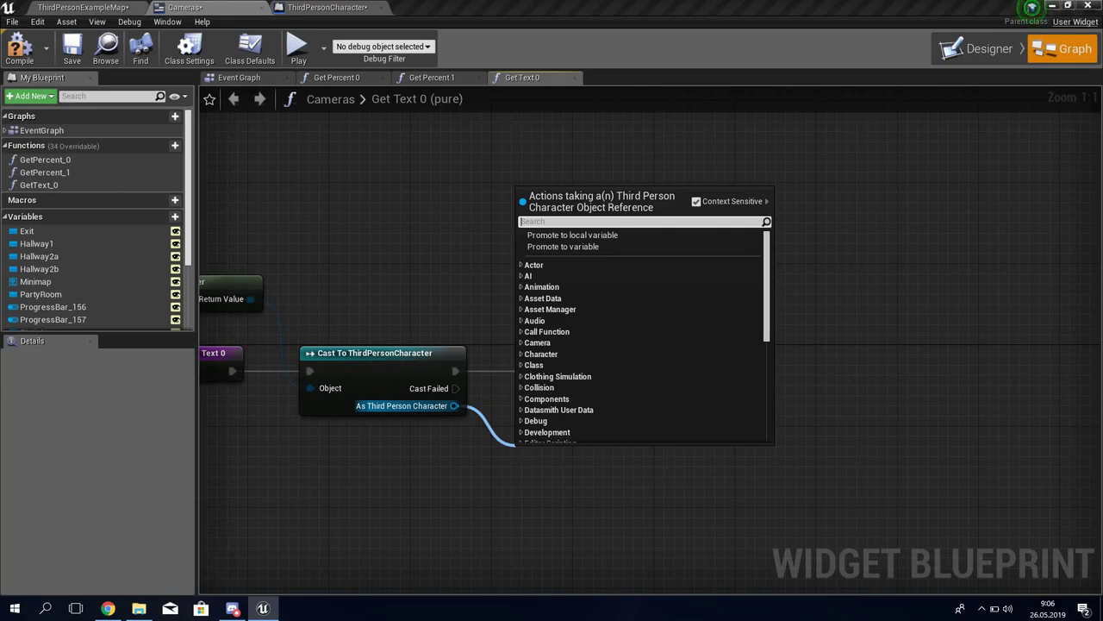
{"action": "type", "text": "get time"}
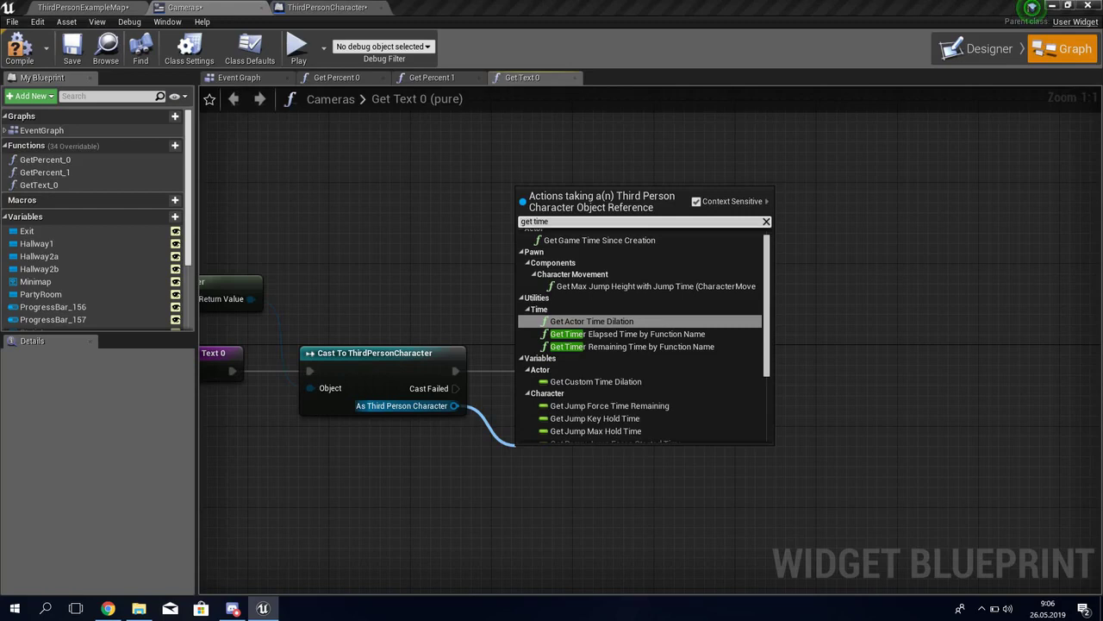
{"action": "scroll", "coordinate": [642, 336], "scroll_direction": "down", "scroll_amount": 1}
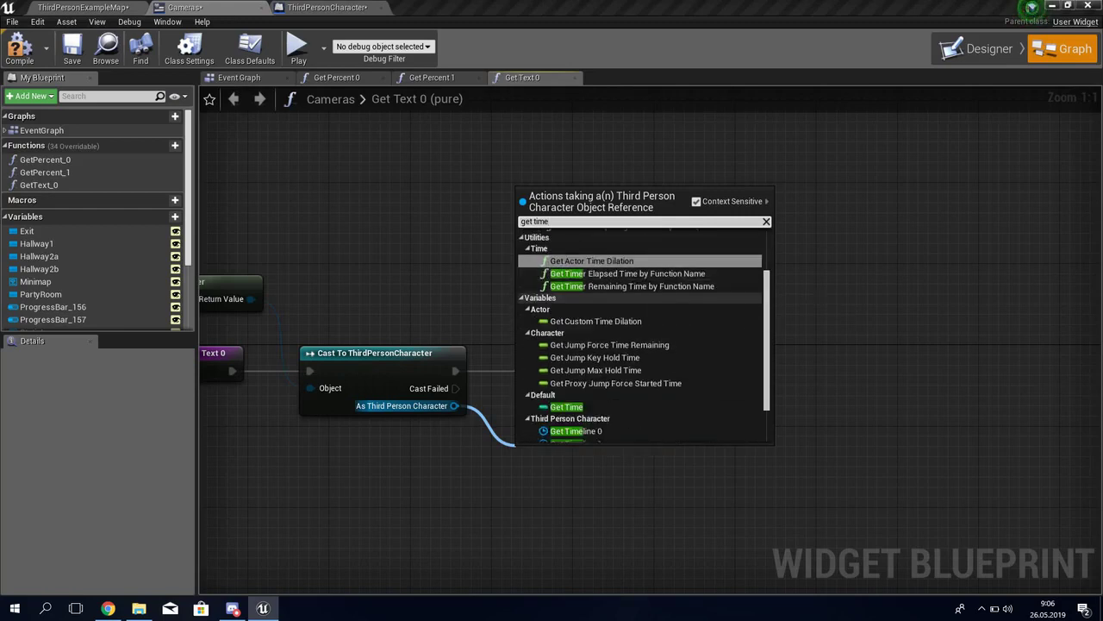
{"action": "scroll", "coordinate": [642, 336], "scroll_direction": "down", "scroll_amount": 1}
{"action": "left_click", "coordinate": [566, 349]}
{"action": "mouse_move", "coordinate": [601, 457]}
{"action": "left_mouse_down"}
{"action": "mouse_move", "coordinate": [676, 388]}
{"action": "mouse_move", "coordinate": [676, 435]}
{"action": "left_mouse_up"}
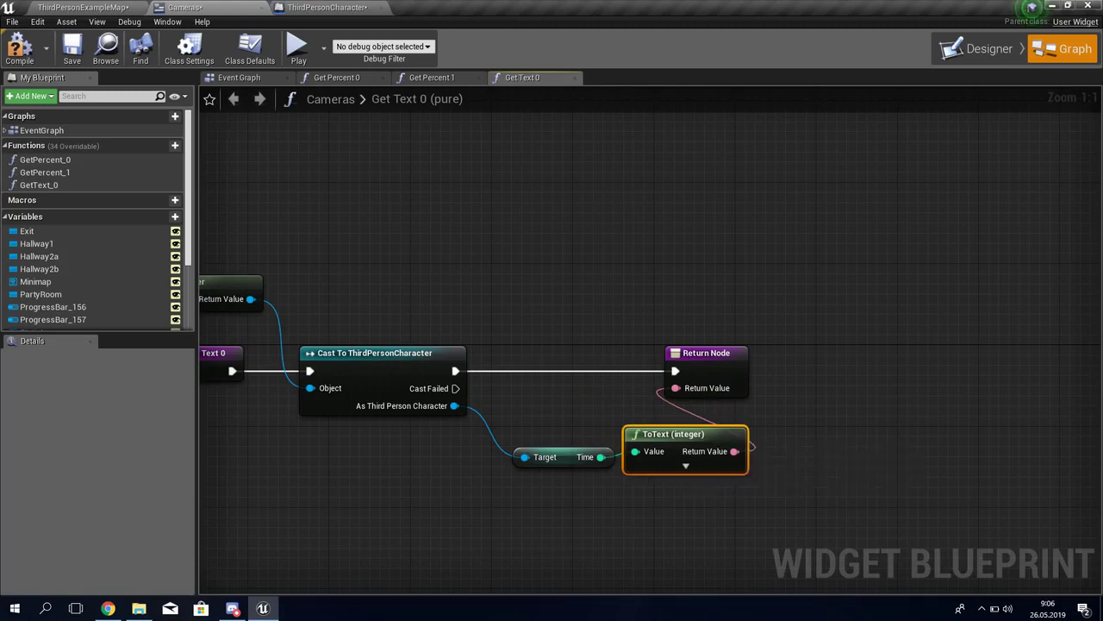
Check the ToText formatting options, tidy the nodes, and save the Cameras widget.
{"action": "left_click", "coordinate": [508, 457]}
{"action": "left_click", "coordinate": [686, 465]}
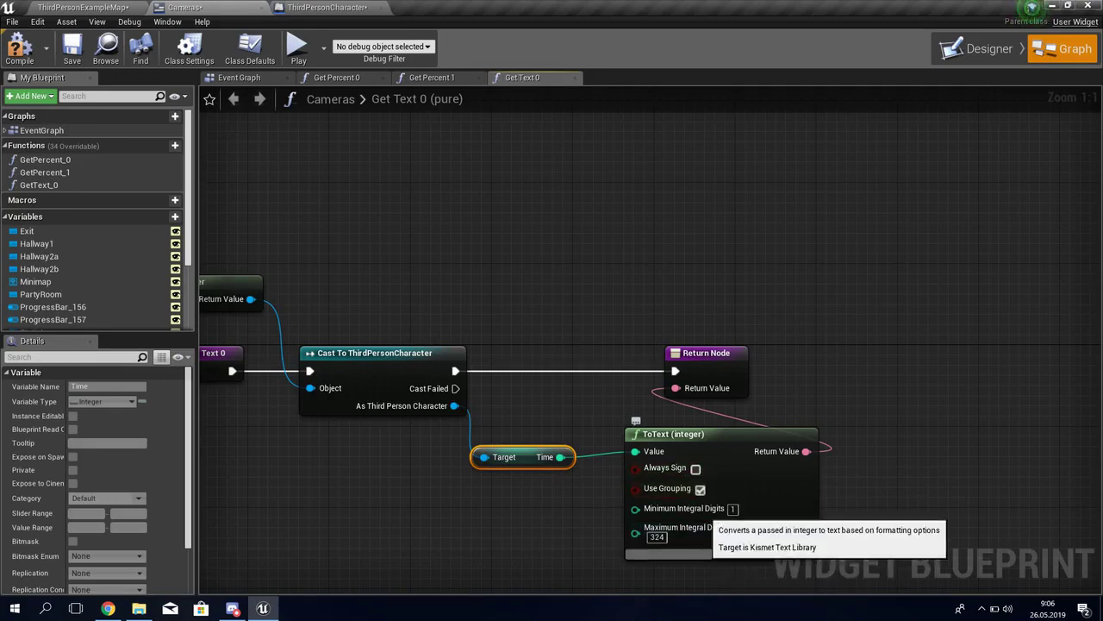
{"action": "left_click", "coordinate": [722, 554]}
{"action": "left_click_drag", "start_coordinate": [673, 432], "coordinate": [632, 433]}
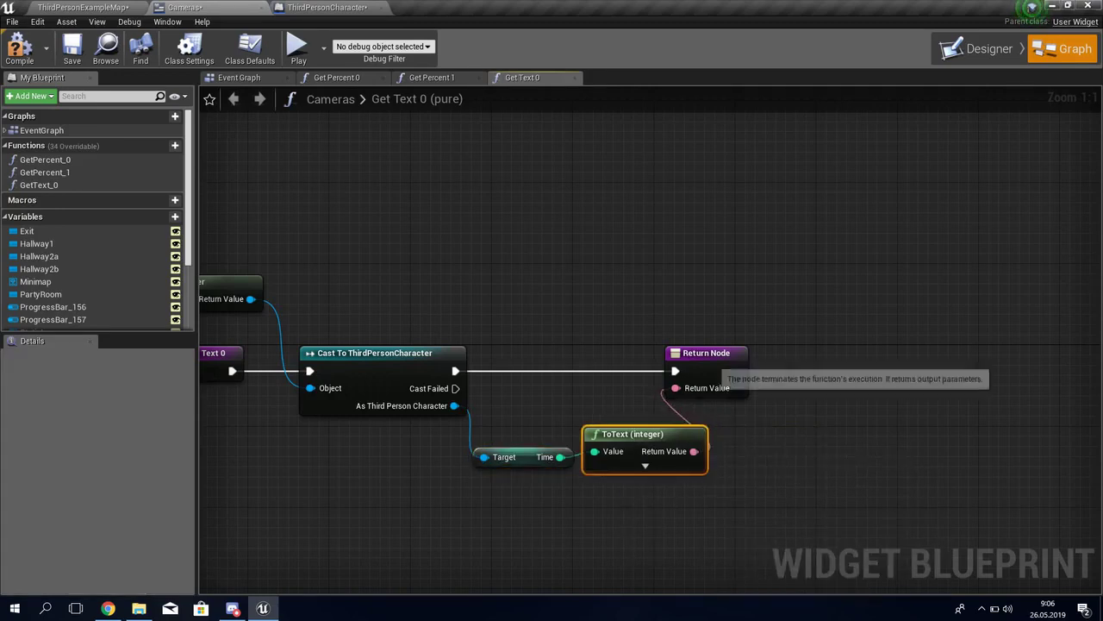
{"action": "left_click_drag", "start_coordinate": [707, 353], "coordinate": [768, 353]}
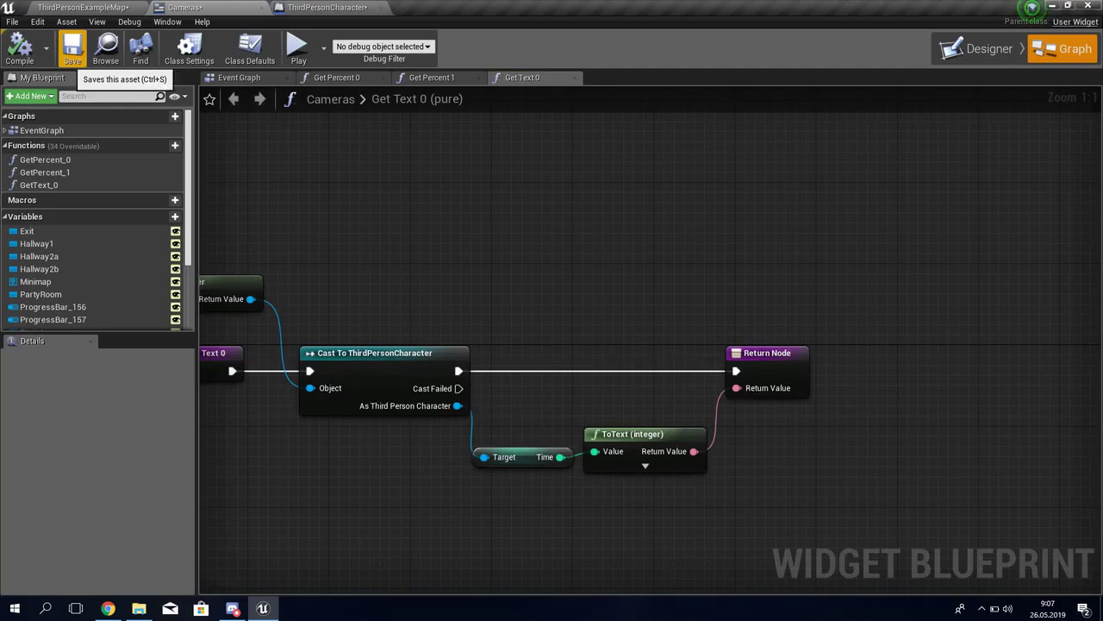
{"action": "left_click", "coordinate": [72, 48]}
Briefly play-test the level, stop with Esc, and go to the Blueprints menu.
{"action": "left_click", "coordinate": [82, 7]}
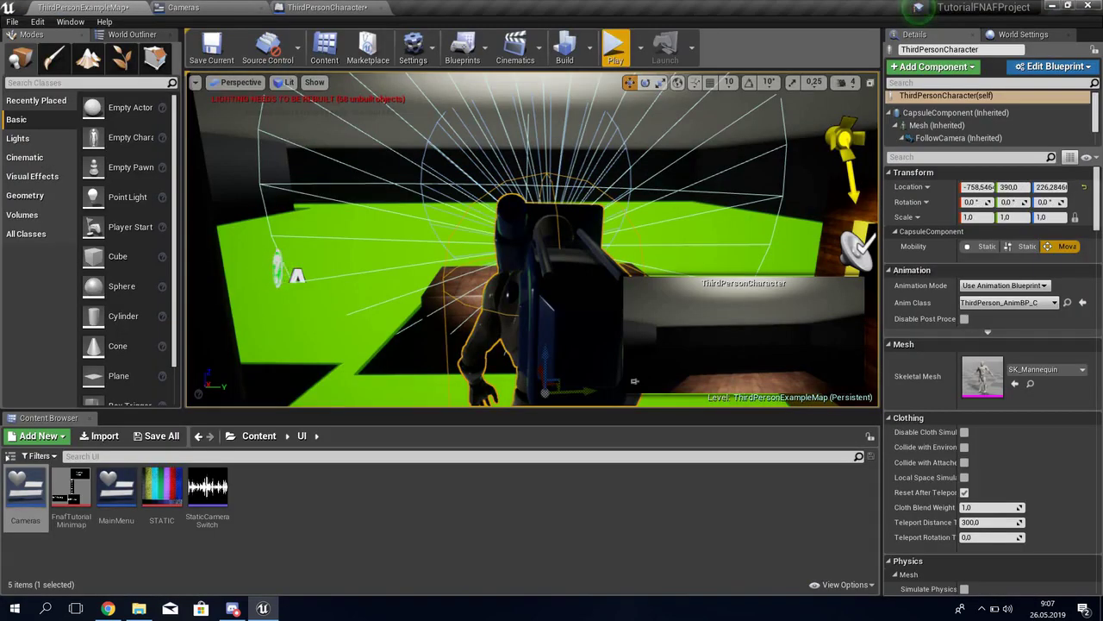
{"action": "left_click", "coordinate": [616, 45]}
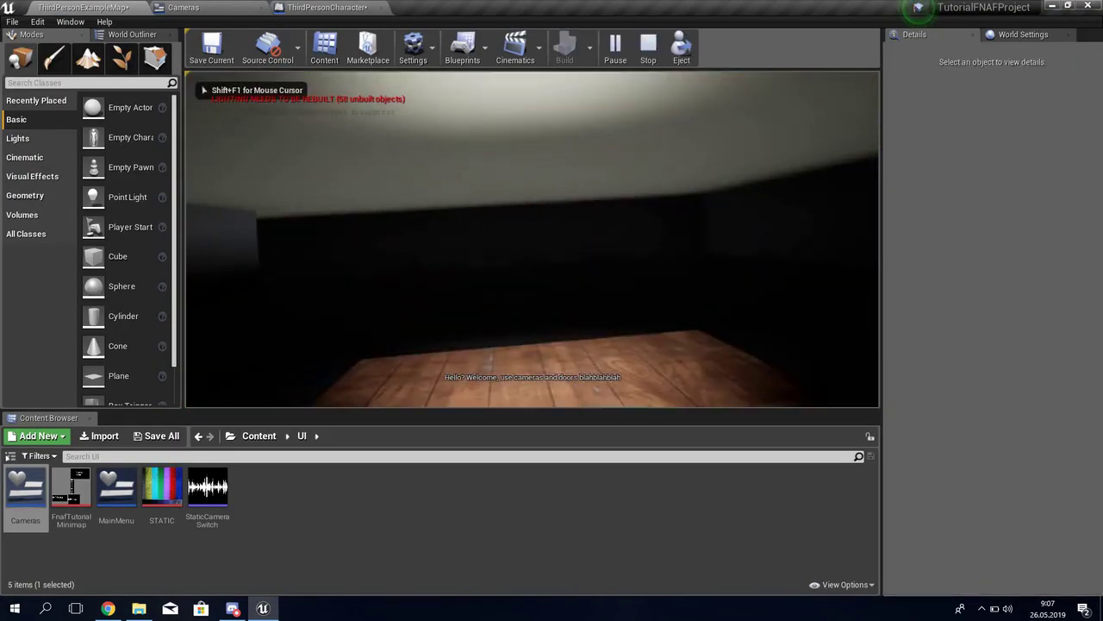
{"action": "left_click", "coordinate": [532, 239]}
{"action": "key", "text": "Escape"}
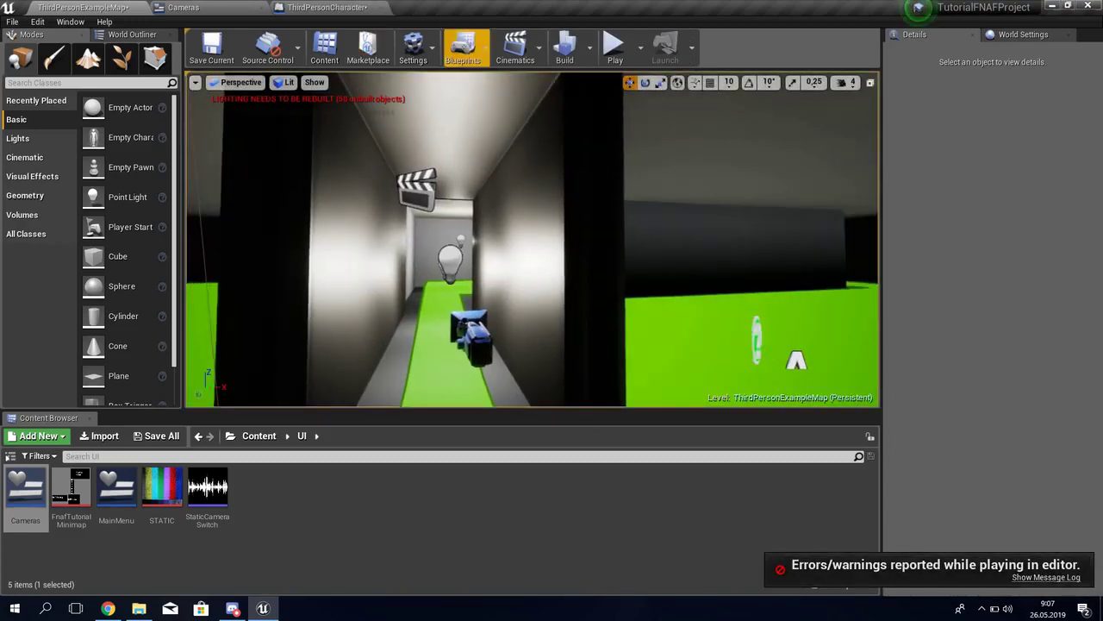
{"action": "left_click", "coordinate": [463, 48]}
Open the Level Blueprint and frame the door and camera comment boxes.
{"action": "left_click", "coordinate": [517, 153]}
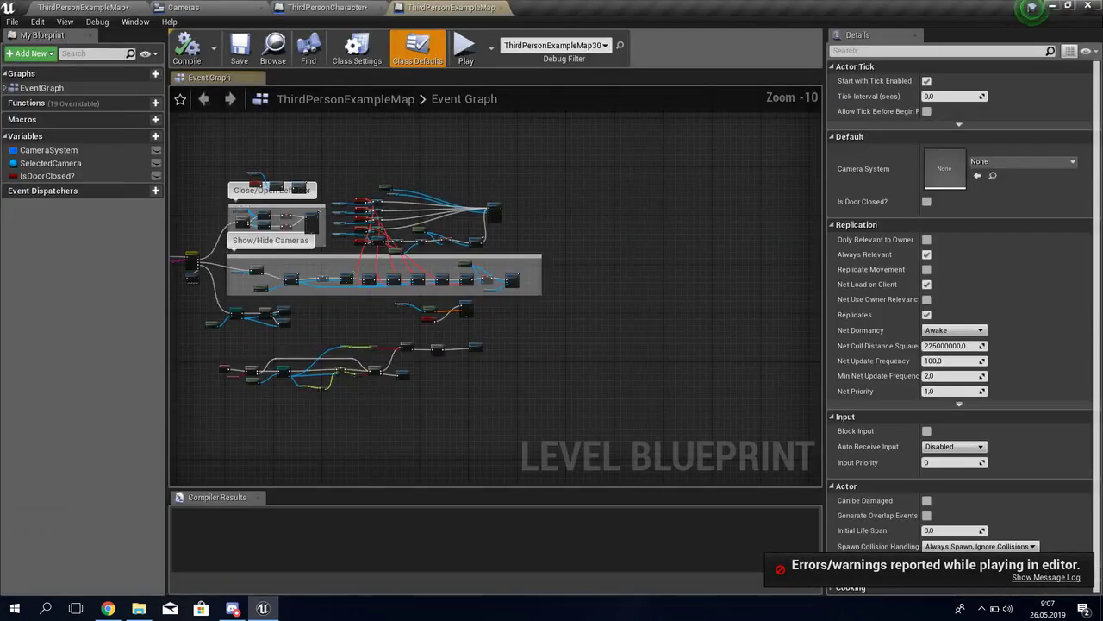
{"action": "scroll", "coordinate": [206, 259], "scroll_direction": "up", "scroll_amount": 2}
{"action": "scroll", "coordinate": [207, 258], "scroll_direction": "up", "scroll_amount": 2}
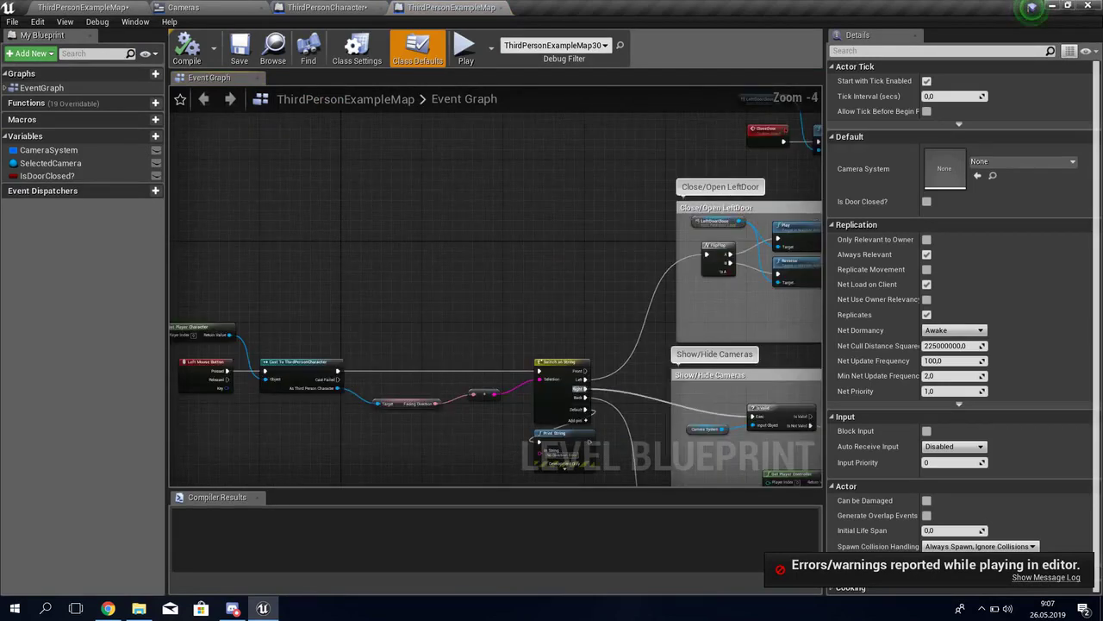
{"action": "scroll", "coordinate": [207, 259], "scroll_direction": "up", "scroll_amount": 1}
{"action": "scroll", "coordinate": [207, 258], "scroll_direction": "up", "scroll_amount": 1}
{"action": "right_click_drag", "start_coordinate": [483, 285], "coordinate": [362, 284]}
{"action": "scroll", "coordinate": [362, 285], "scroll_direction": "down", "scroll_amount": 2}
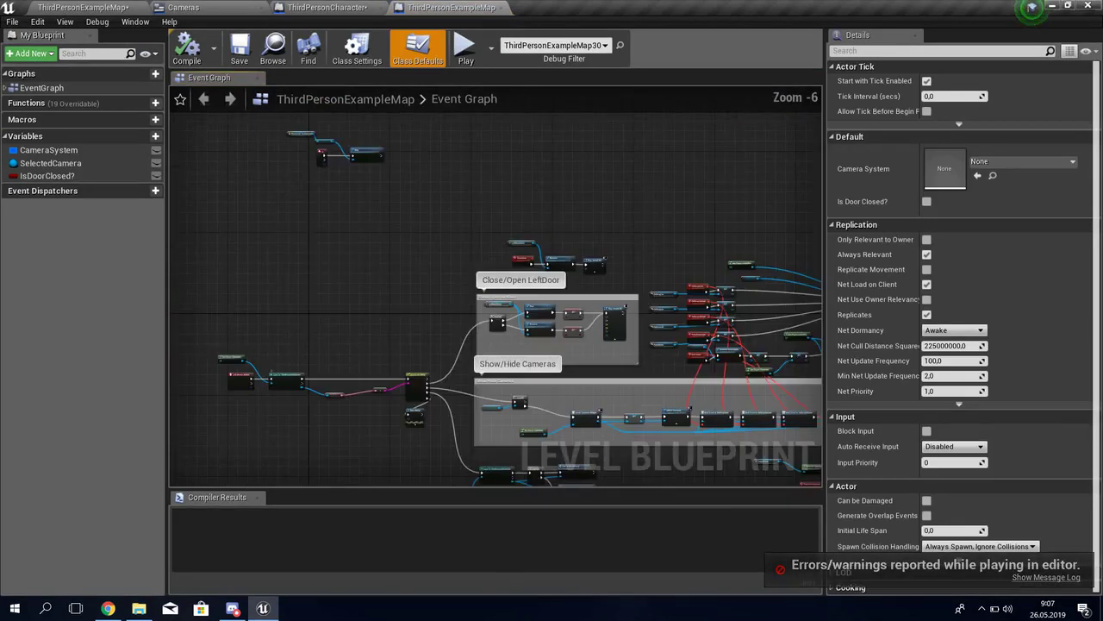
{"action": "scroll", "coordinate": [362, 285], "scroll_direction": "up", "scroll_amount": 3}
{"action": "mouse_move", "coordinate": [483, 310]}
{"action": "right_mouse_down"}
{"action": "mouse_move", "coordinate": [349, 281]}
{"action": "mouse_move", "coordinate": [603, 448]}
{"action": "mouse_move", "coordinate": [337, 301]}
{"action": "mouse_move", "coordinate": [348, 375]}
{"action": "right_mouse_up"}
{"action": "scroll", "coordinate": [348, 281], "scroll_direction": "down", "scroll_amount": 2}
{"action": "scroll", "coordinate": [603, 448], "scroll_direction": "up", "scroll_amount": 1}
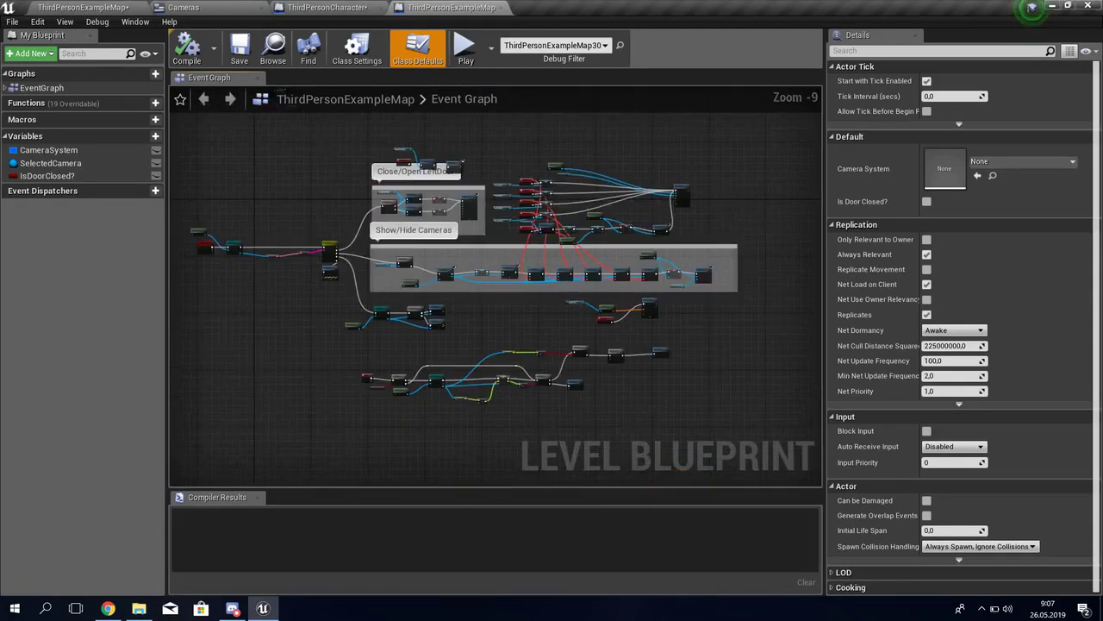
{"action": "scroll", "coordinate": [348, 375], "scroll_direction": "up", "scroll_amount": 1}
{"action": "scroll", "coordinate": [348, 375], "scroll_direction": "up", "scroll_amount": 1}
{"action": "right_click_drag", "start_coordinate": [387, 331], "coordinate": [366, 335]}
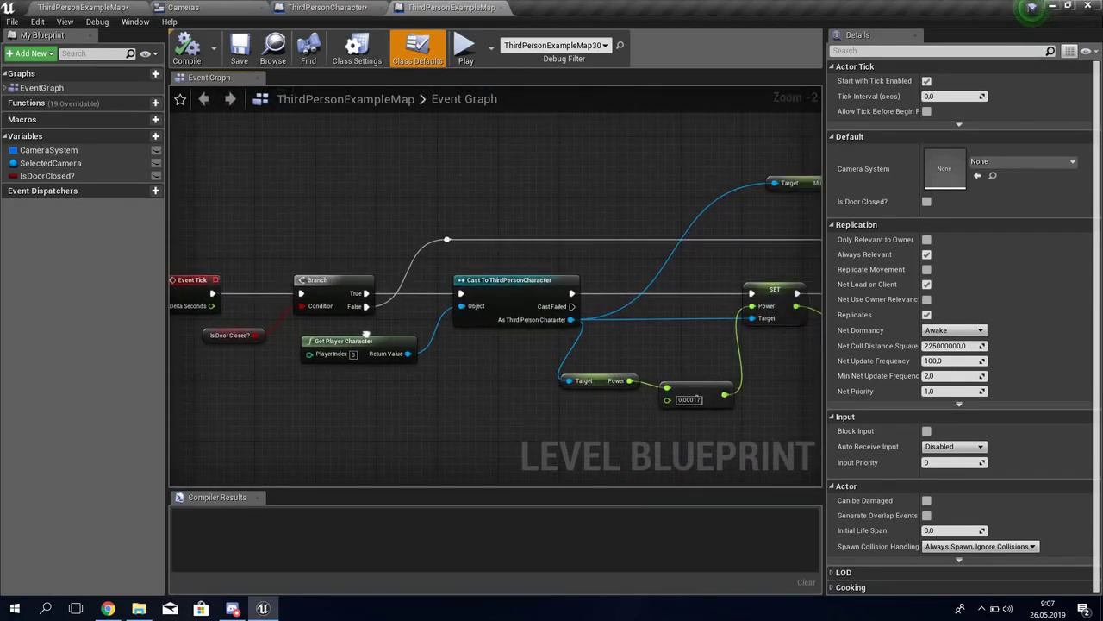
Inspect IsDoorClosed? and trace the tick chain through Branch, DoOnce and Close Door.
{"action": "left_click", "coordinate": [47, 176]}
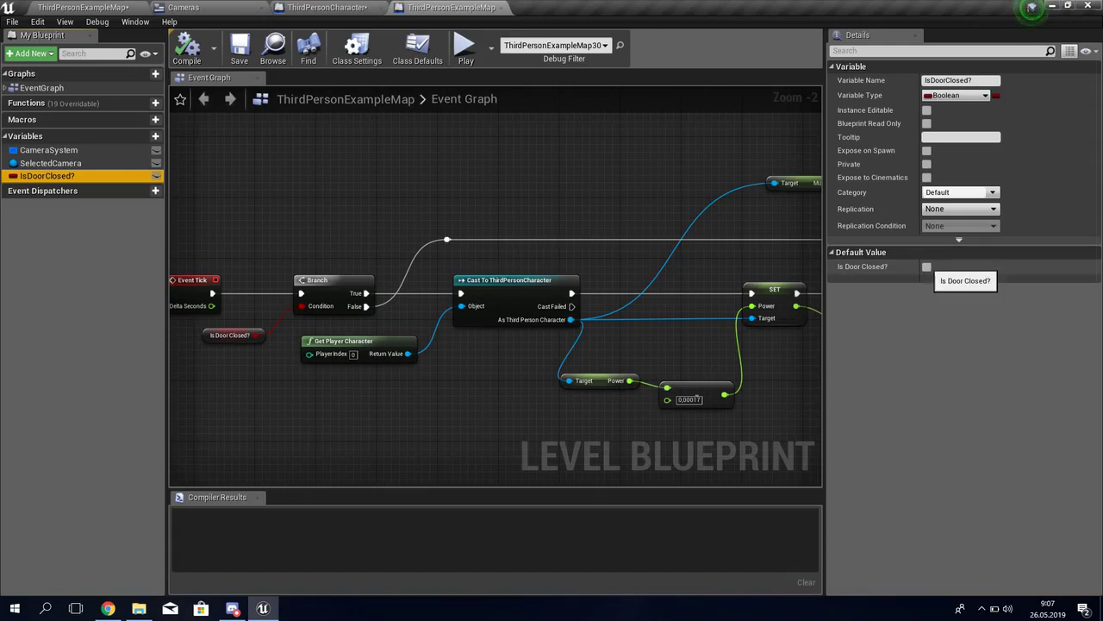
{"action": "right_click_drag", "start_coordinate": [517, 345], "coordinate": [322, 392]}
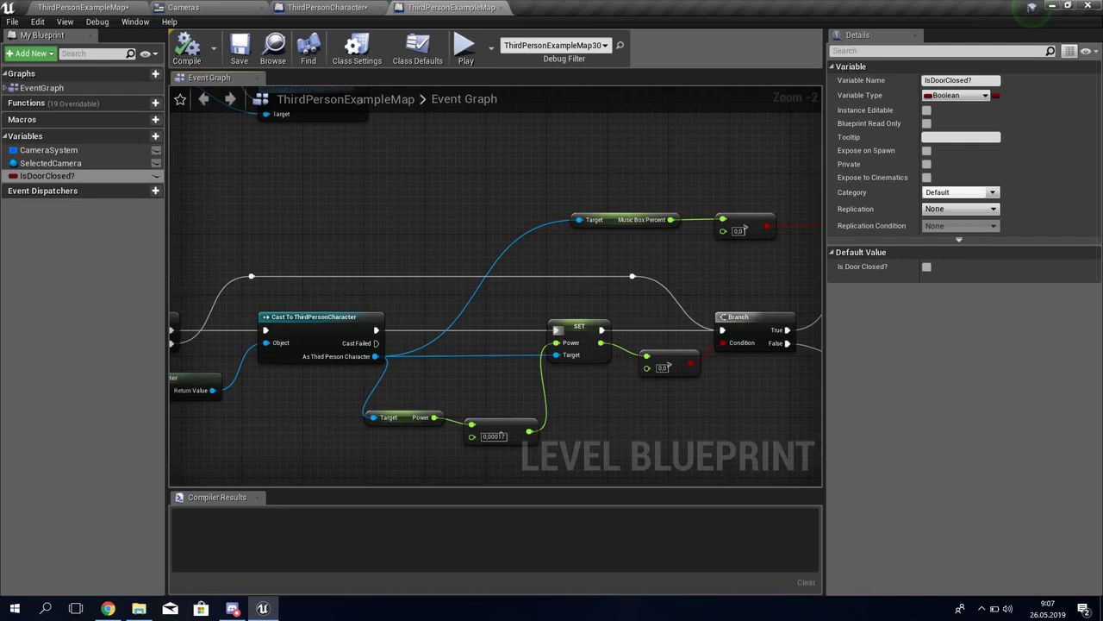
{"action": "right_click_drag", "start_coordinate": [342, 226], "coordinate": [423, 221]}
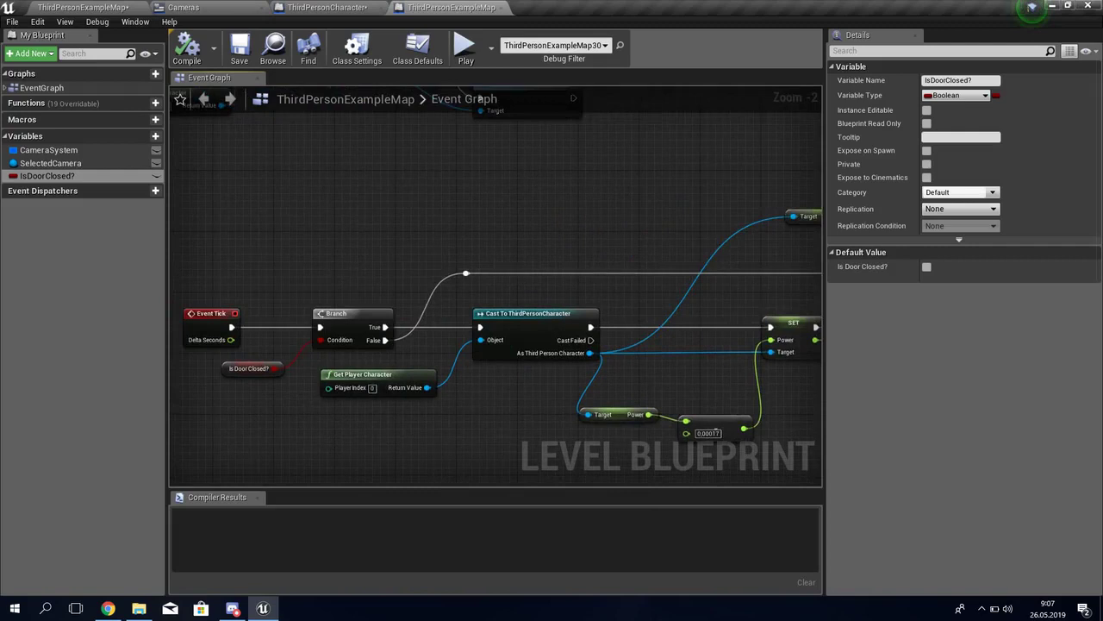
{"action": "mouse_move", "coordinate": [496, 285]}
{"action": "right_mouse_down"}
{"action": "mouse_move", "coordinate": [556, 299]}
{"action": "mouse_move", "coordinate": [345, 345]}
{"action": "right_mouse_up"}
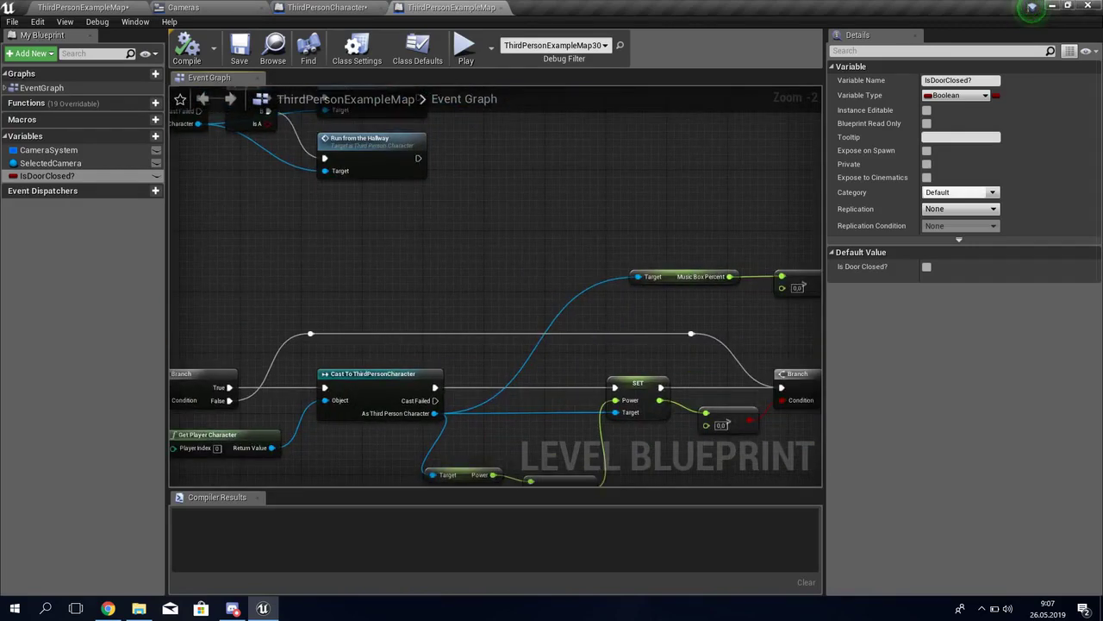
{"action": "right_click_drag", "start_coordinate": [604, 345], "coordinate": [230, 340]}
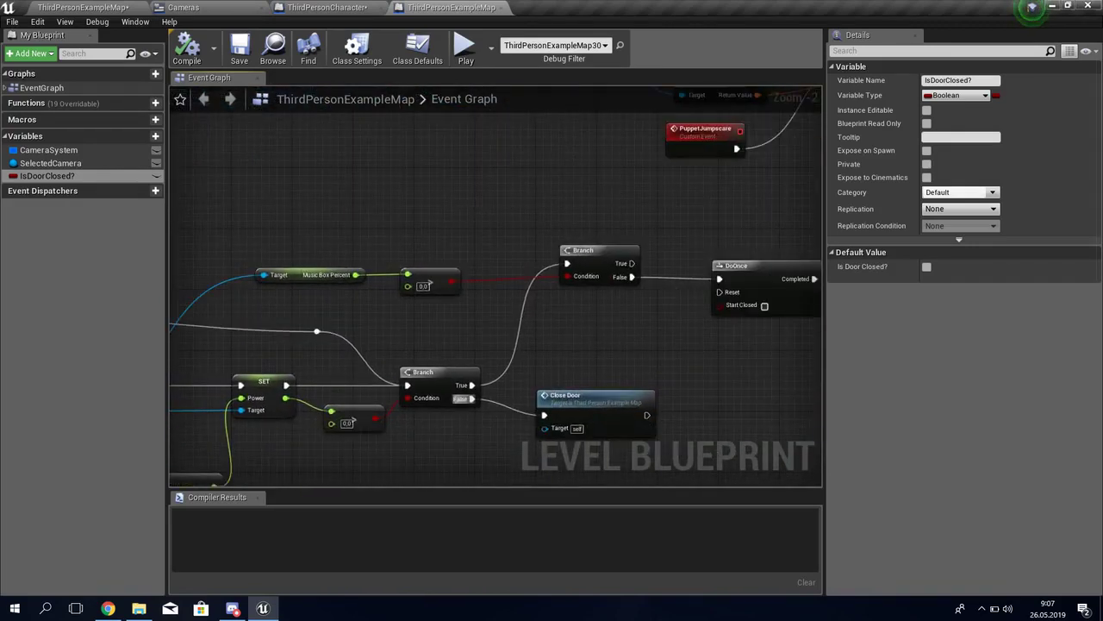
{"action": "right_click_drag", "start_coordinate": [296, 450], "coordinate": [374, 387]}
{"action": "mouse_move", "coordinate": [487, 389]}
{"action": "right_mouse_down"}
{"action": "mouse_move", "coordinate": [321, 431]}
{"action": "mouse_move", "coordinate": [364, 445]}
{"action": "mouse_move", "coordinate": [278, 461]}
{"action": "mouse_move", "coordinate": [362, 451]}
{"action": "mouse_move", "coordinate": [362, 423]}
{"action": "mouse_move", "coordinate": [394, 388]}
{"action": "mouse_move", "coordinate": [494, 363]}
{"action": "right_mouse_up"}
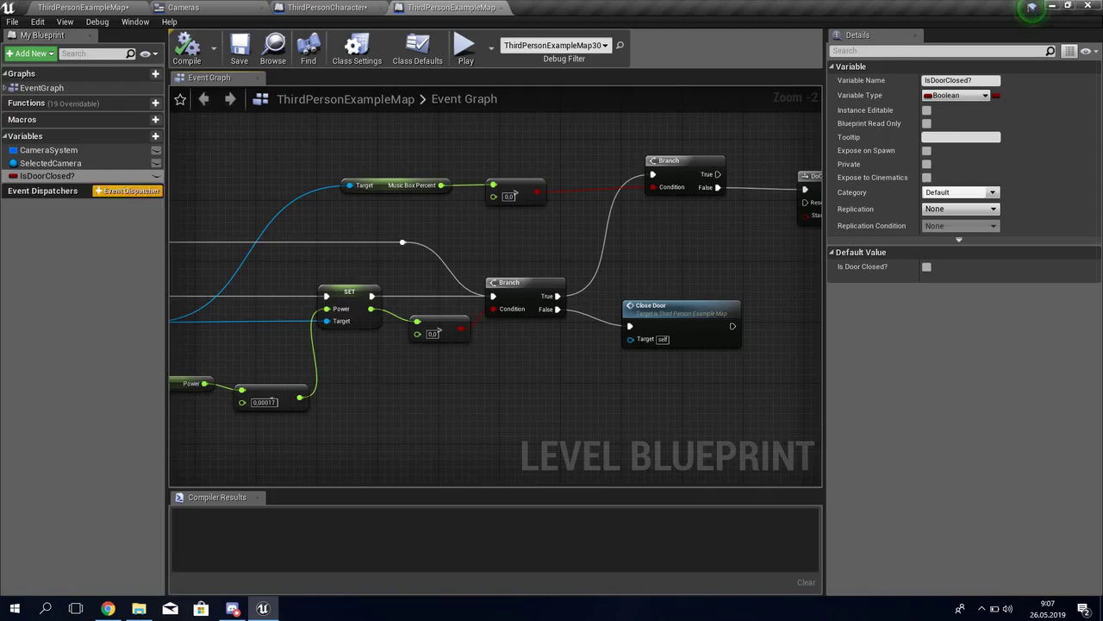
{"action": "right_click_drag", "start_coordinate": [227, 373], "coordinate": [458, 375]}
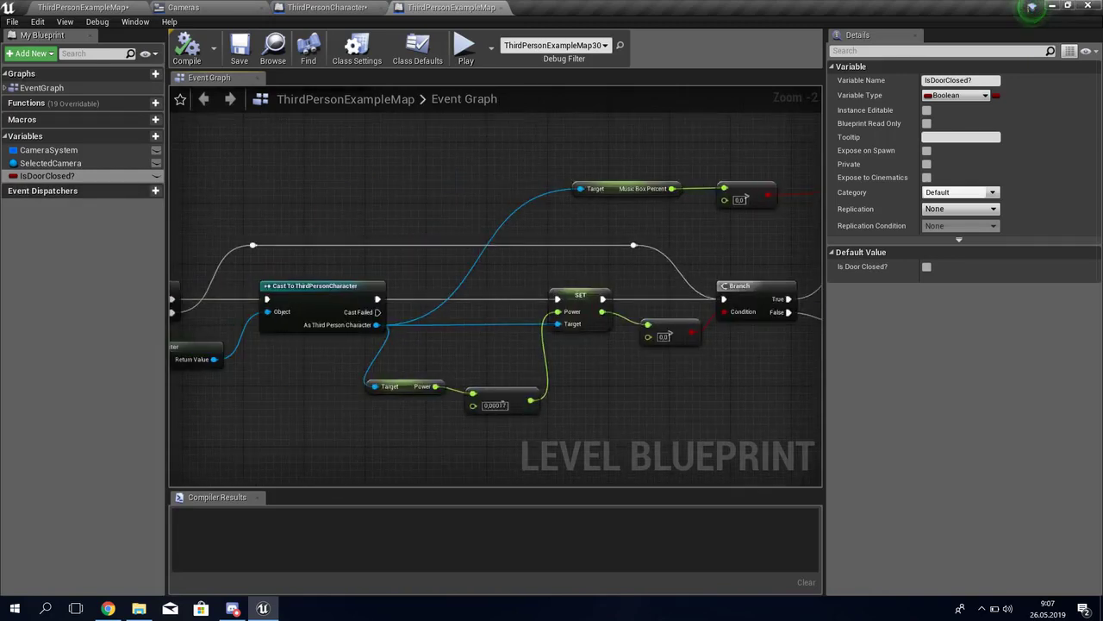
{"action": "right_click_drag", "start_coordinate": [318, 359], "coordinate": [617, 388]}
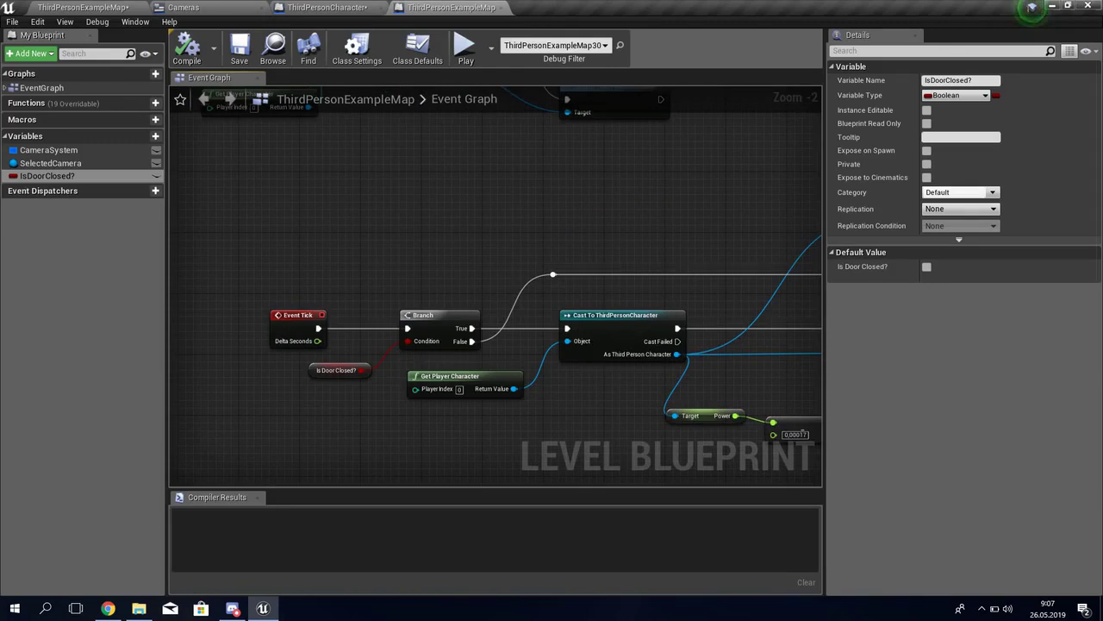
Toggle IsDoorClosed? default closed then open, and centre Event Tick in view.
{"action": "left_click", "coordinate": [927, 267]}
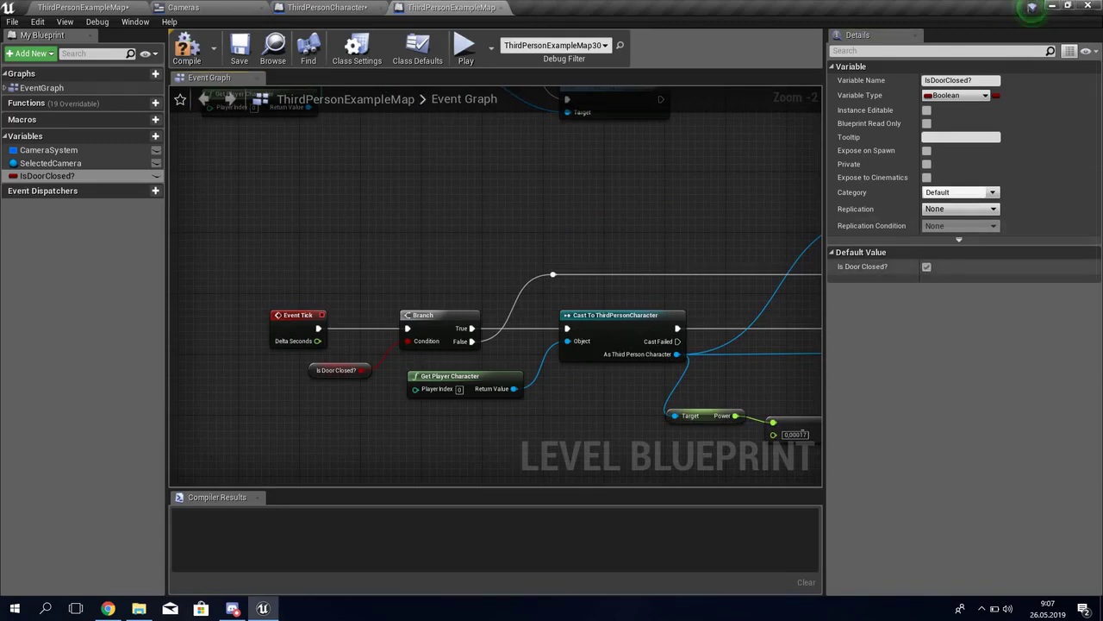
{"action": "left_click", "coordinate": [927, 266]}
{"action": "right_click_drag", "start_coordinate": [367, 244], "coordinate": [315, 263]}
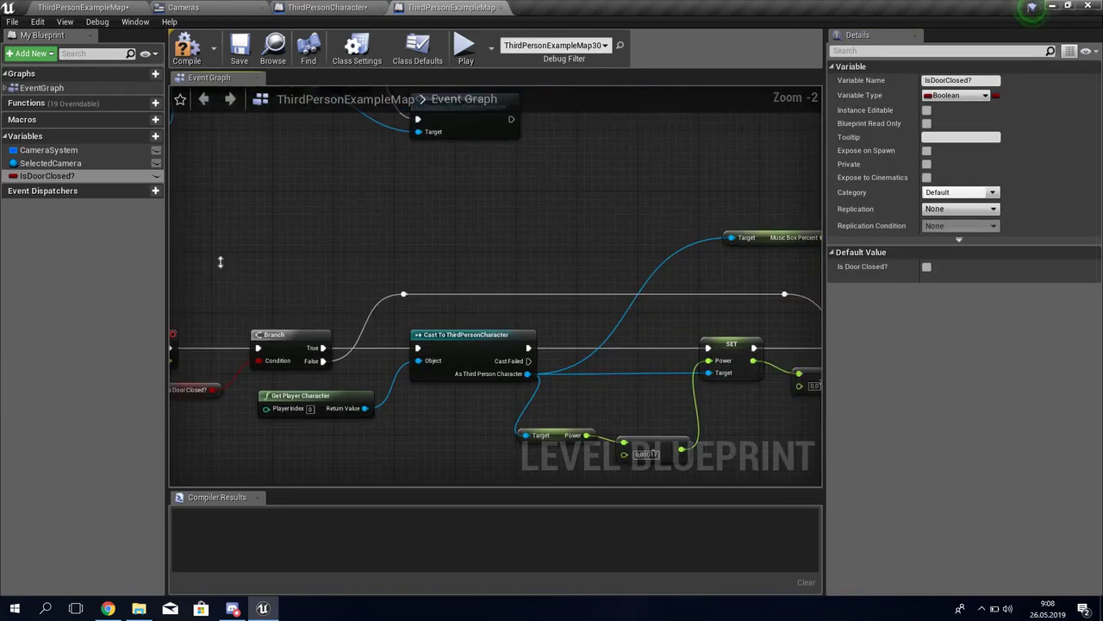
{"action": "mouse_move", "coordinate": [819, 399]}
{"action": "right_mouse_down"}
{"action": "mouse_move", "coordinate": [508, 395]}
{"action": "mouse_move", "coordinate": [819, 420]}
{"action": "right_mouse_up"}
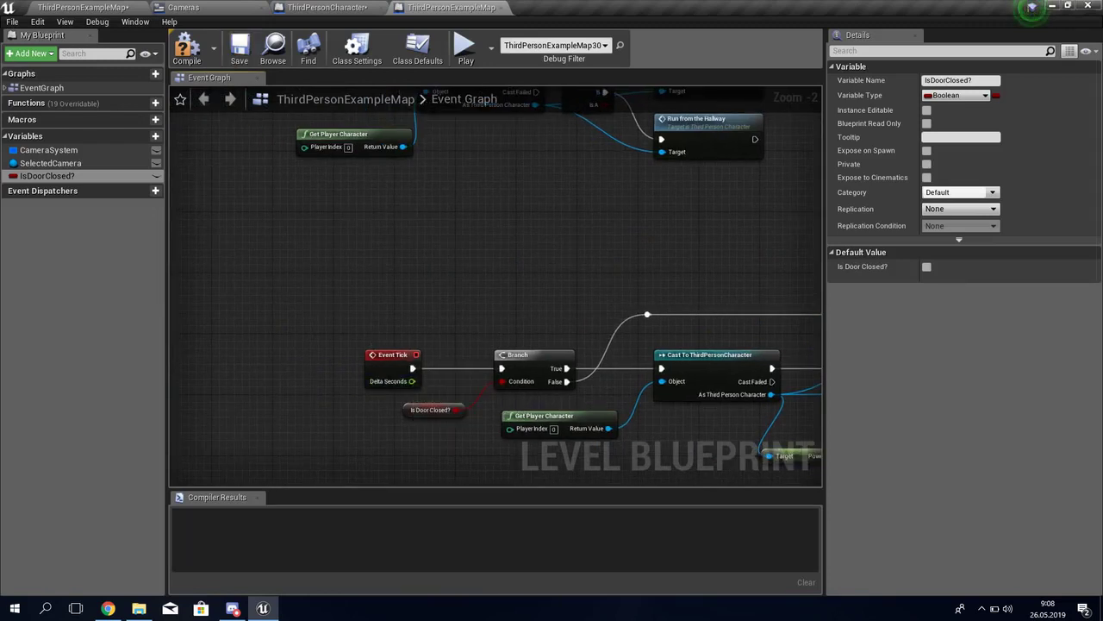
{"action": "mouse_move", "coordinate": [463, 320]}
{"action": "right_mouse_down"}
{"action": "mouse_move", "coordinate": [348, 302]}
{"action": "mouse_move", "coordinate": [172, 311]}
{"action": "right_mouse_up"}
{"action": "scroll", "coordinate": [347, 301], "scroll_direction": "up", "scroll_amount": 2}
{"action": "right_click_drag", "start_coordinate": [560, 310], "coordinate": [431, 311]}
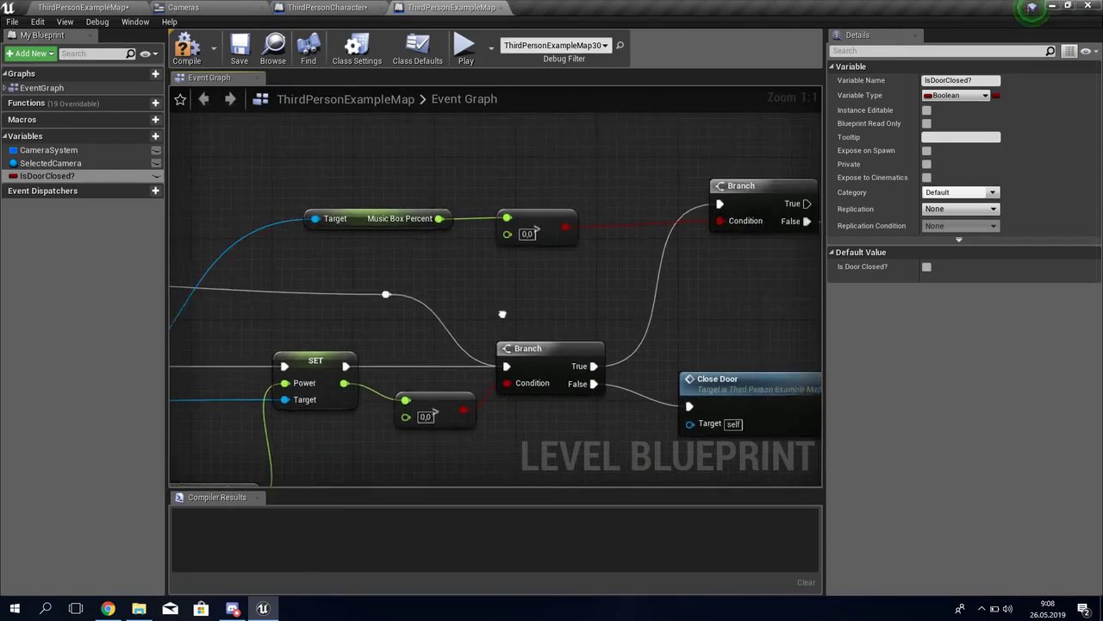
{"action": "scroll", "coordinate": [561, 310], "scroll_direction": "down", "scroll_amount": 5}
{"action": "scroll", "coordinate": [309, 325], "scroll_direction": "up", "scroll_amount": 5}
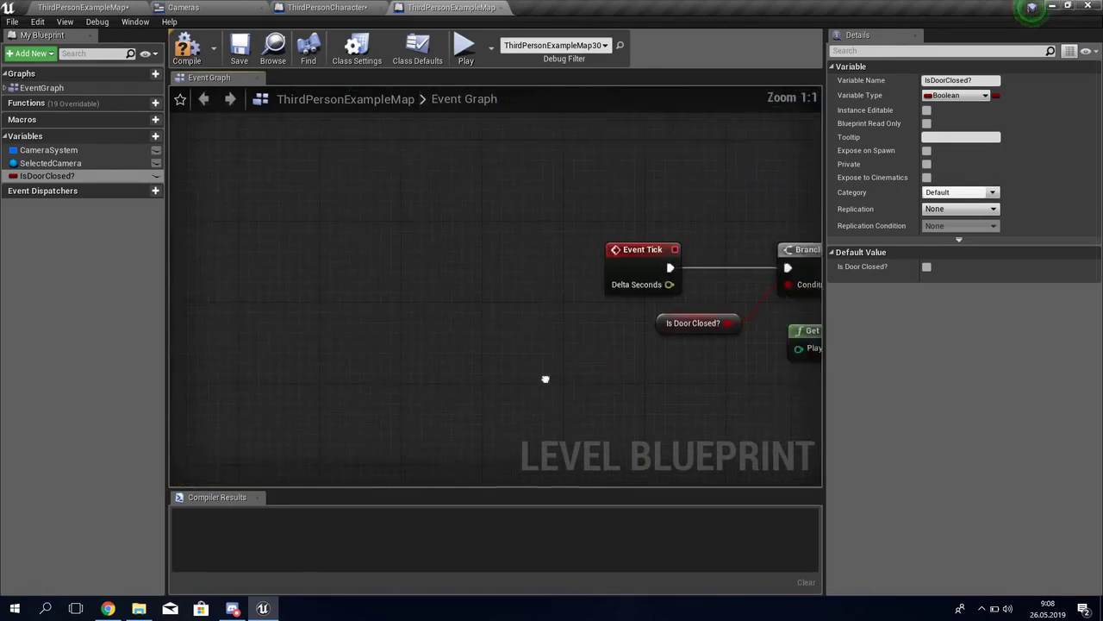
{"action": "mouse_move", "coordinate": [671, 267]}
{"action": "right_mouse_down"}
{"action": "mouse_move", "coordinate": [605, 303]}
{"action": "mouse_move", "coordinate": [606, 345]}
{"action": "mouse_move", "coordinate": [438, 442]}
{"action": "right_mouse_up"}
{"action": "scroll", "coordinate": [606, 344], "scroll_direction": "down", "scroll_amount": 3}
{"action": "scroll", "coordinate": [571, 373], "scroll_direction": "down", "scroll_amount": 4}
{"action": "scroll", "coordinate": [438, 442], "scroll_direction": "down", "scroll_amount": 3}
{"action": "scroll", "coordinate": [496, 297], "scroll_direction": "up", "scroll_amount": 6}
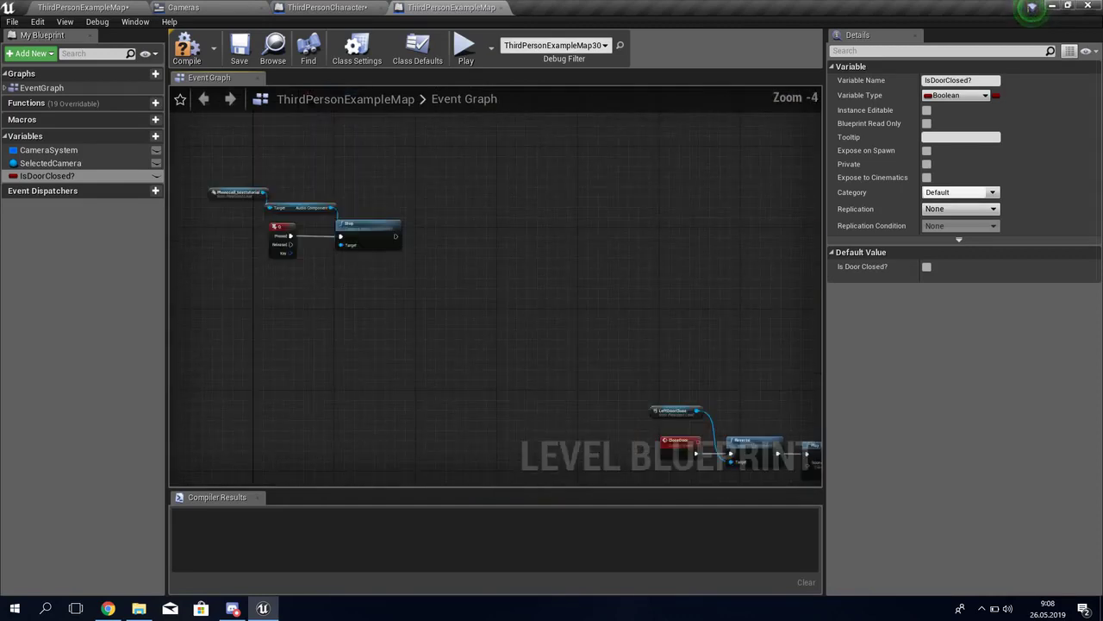
Add Event BeginPlay that sets IsDoorClosed? to true.
{"action": "right_click", "coordinate": [463, 259]}
{"action": "type", "text": "begin"}
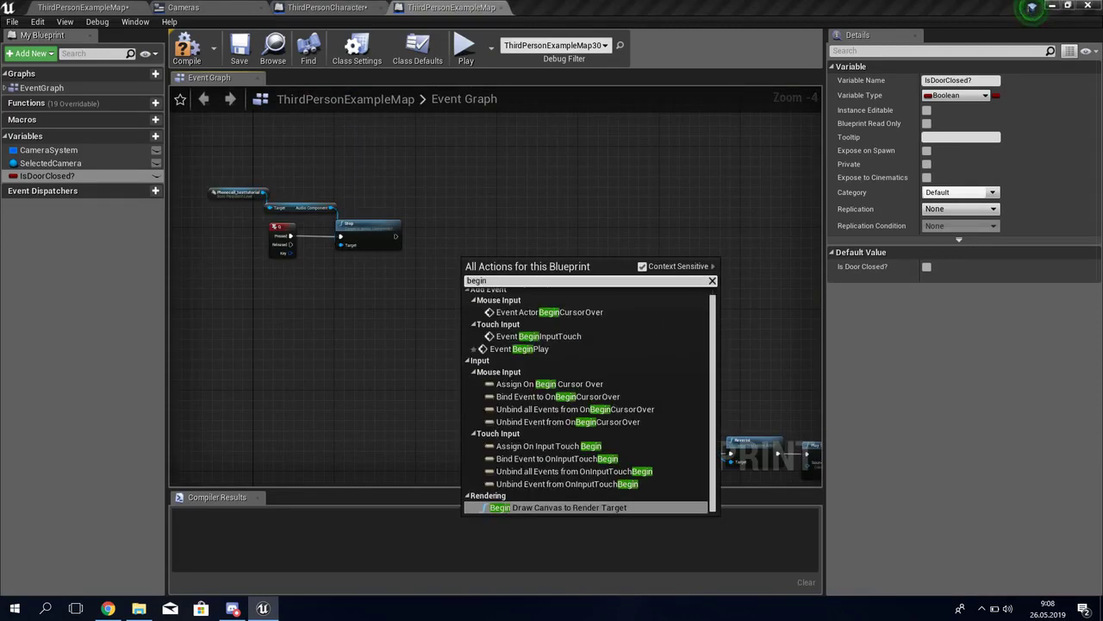
{"action": "left_click", "coordinate": [526, 348]}
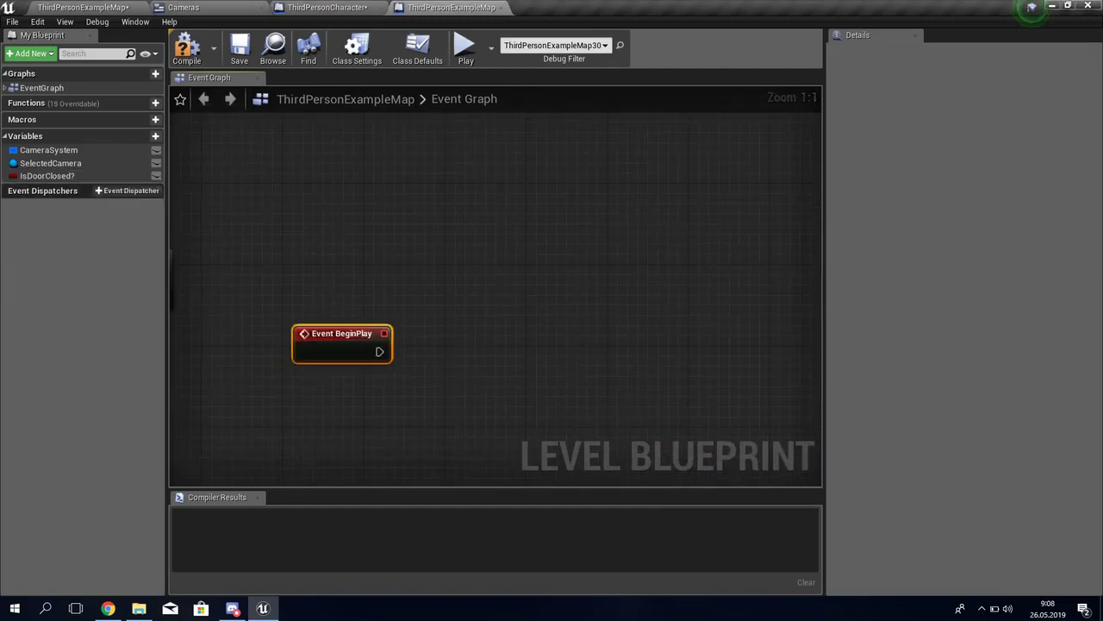
{"action": "left_click_drag", "start_coordinate": [48, 176], "coordinate": [535, 274]}
{"action": "left_click_drag", "start_coordinate": [470, 352], "coordinate": [457, 341], "text": "alt"}
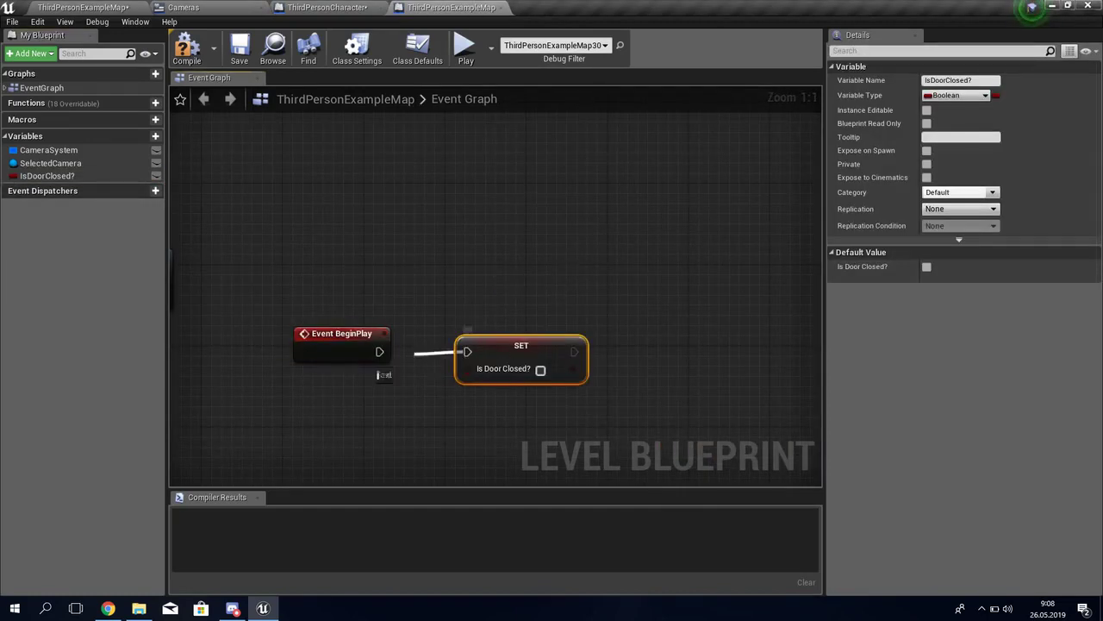
{"action": "left_click", "coordinate": [540, 370]}
Follow it with a 0.1-second Delay and a second IsDoorClosed? setter.
{"action": "right_click_drag", "start_coordinate": [579, 387], "coordinate": [430, 388]}
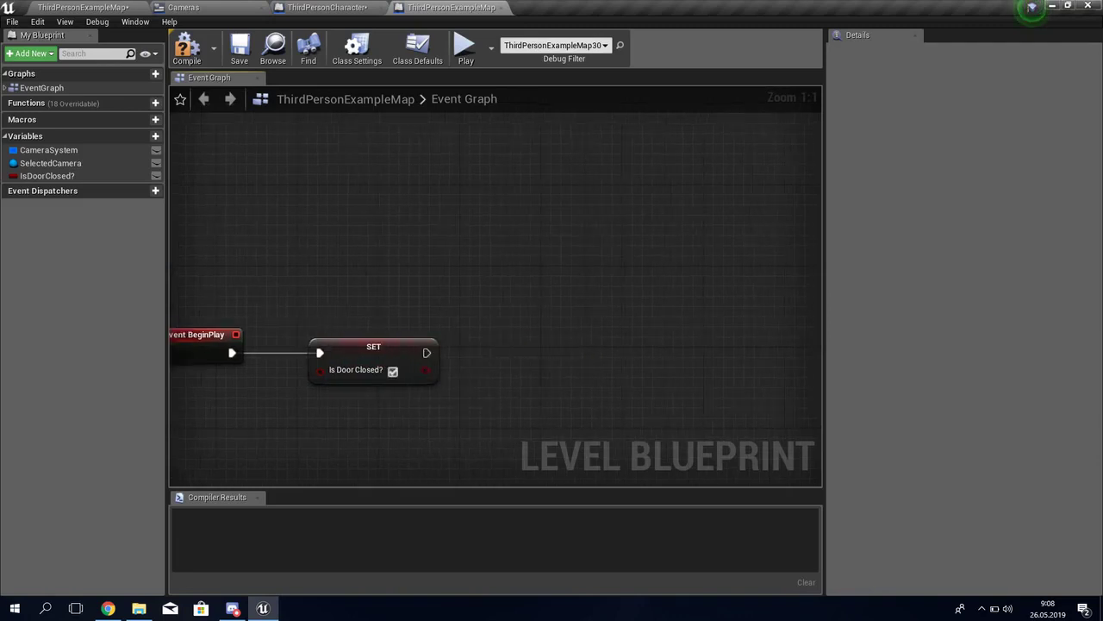
{"action": "left_click_drag", "start_coordinate": [427, 353], "coordinate": [464, 353]}
{"action": "type", "text": "delay"}
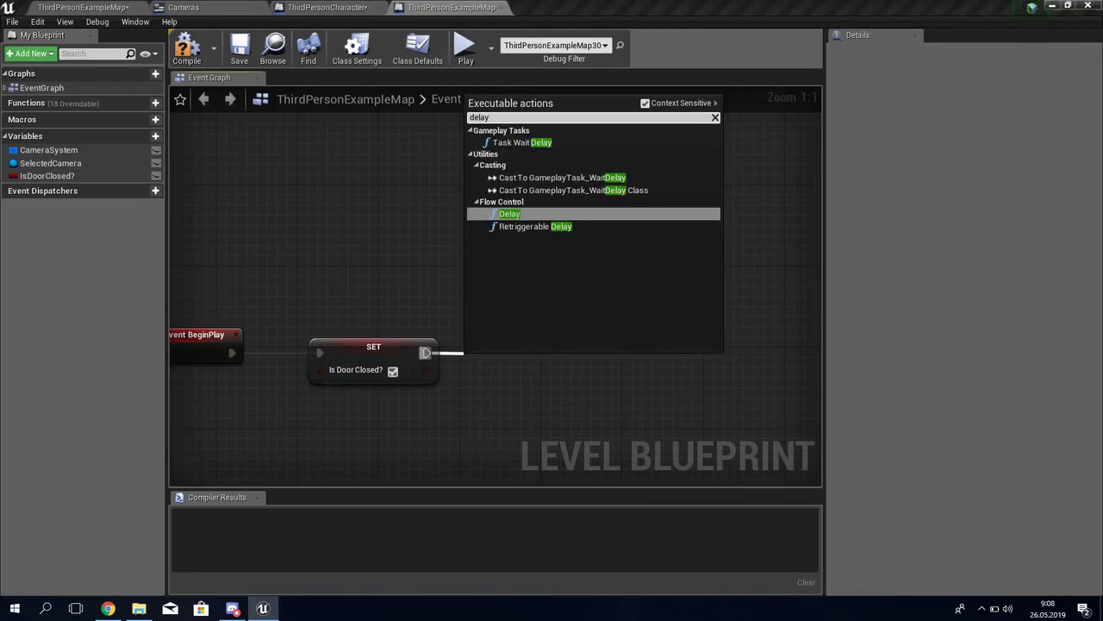
{"action": "key", "text": "Return"}
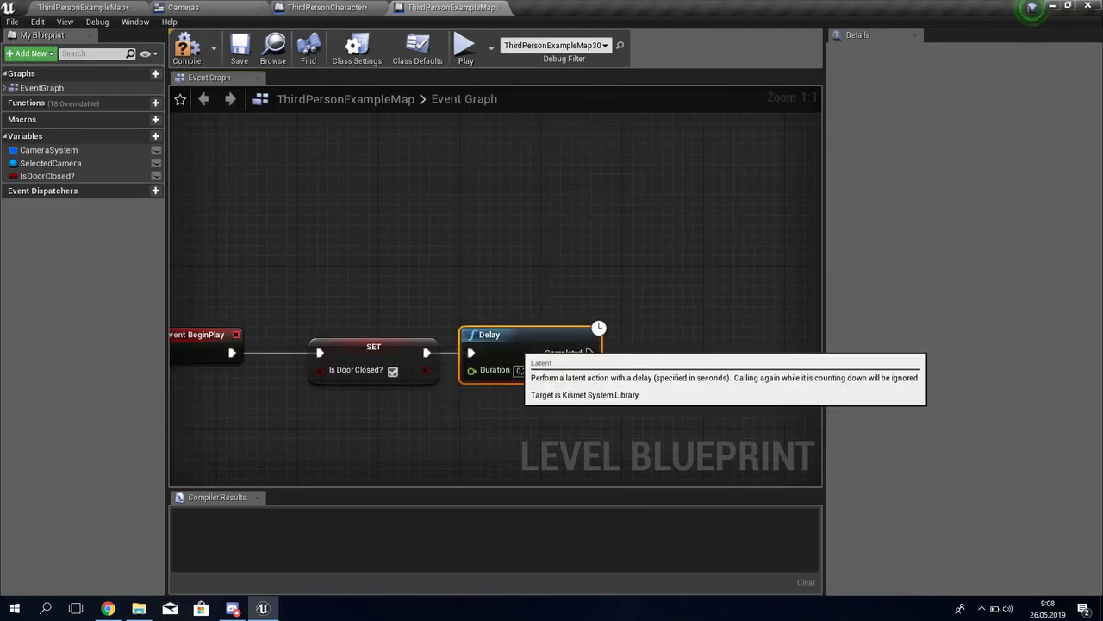
{"action": "left_click", "coordinate": [520, 370]}
{"action": "type", "text": "0"}
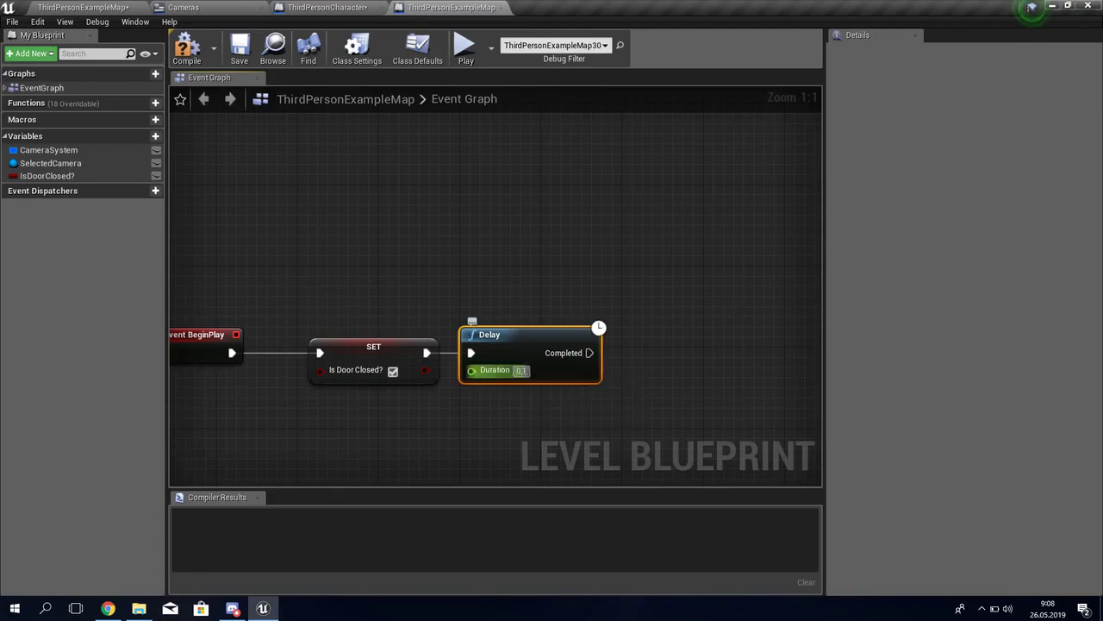
{"action": "right_click_drag", "start_coordinate": [689, 258], "coordinate": [575, 256]}
{"action": "left_click_drag", "start_coordinate": [47, 175], "coordinate": [614, 362]}
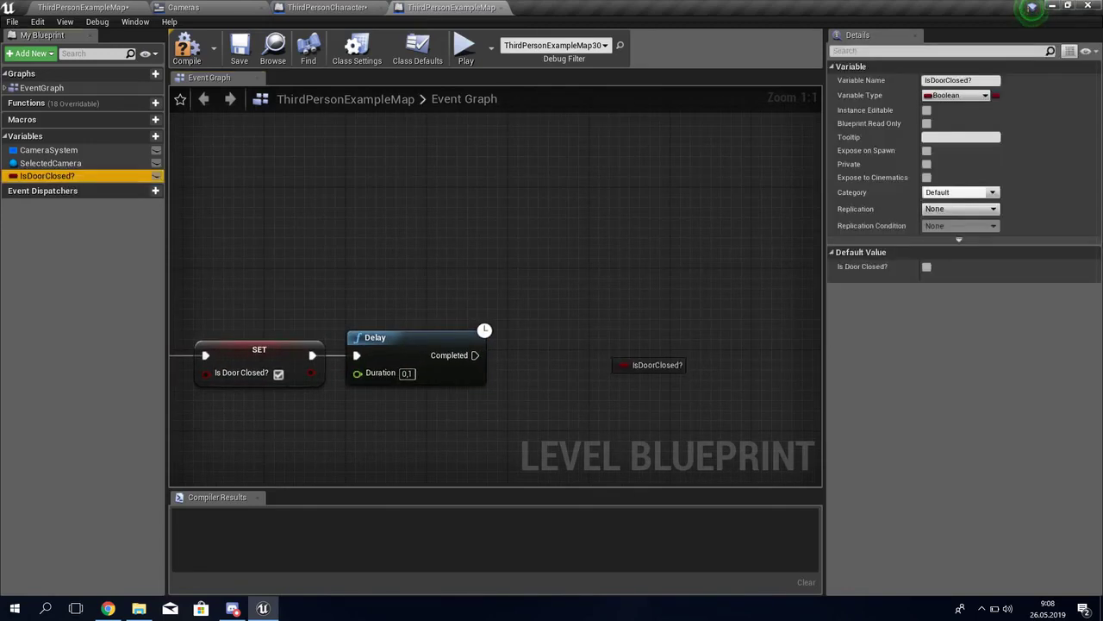
{"action": "left_click_drag", "start_coordinate": [533, 362], "coordinate": [533, 362], "text": "alt"}
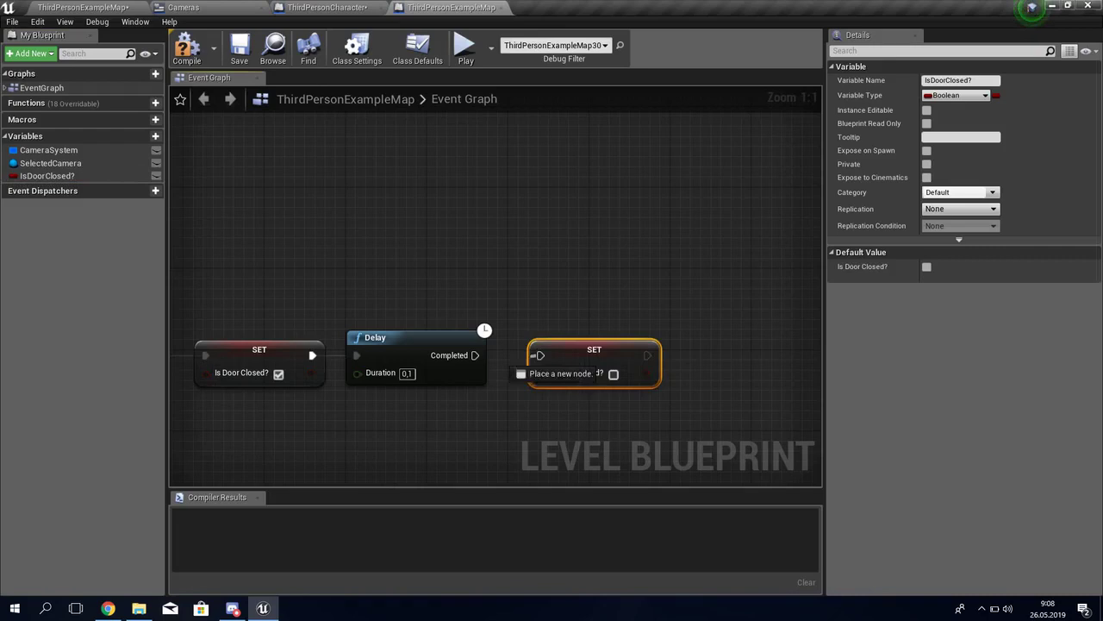
{"action": "left_click", "coordinate": [508, 414]}
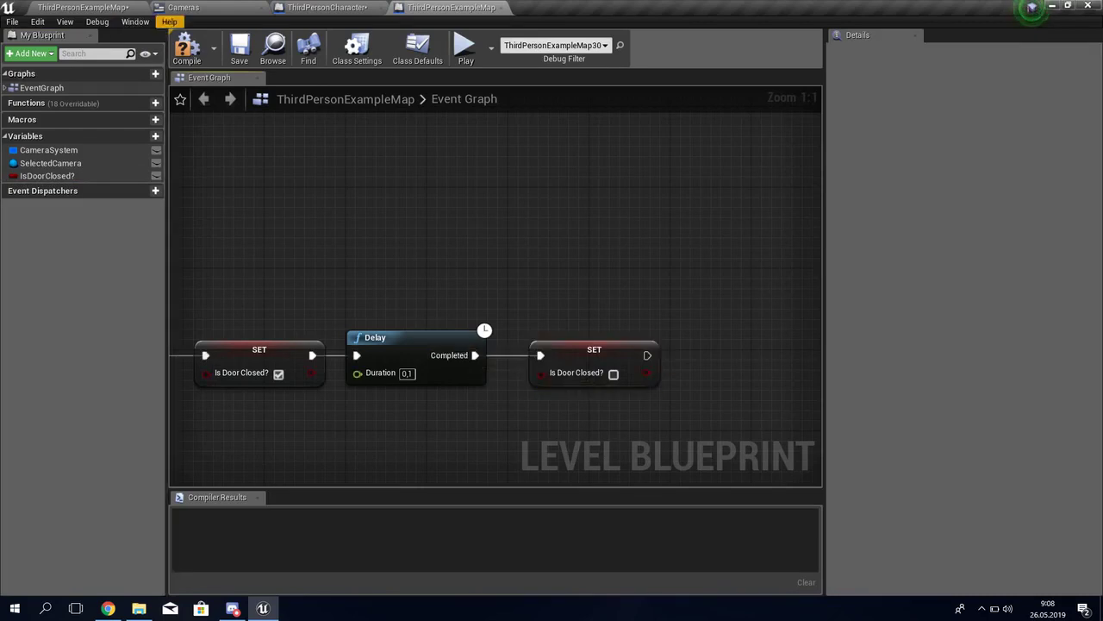
Compile the level blueprint and play-test opening and closing the camera system.
{"action": "left_click", "coordinate": [188, 48]}
{"action": "left_click", "coordinate": [82, 7]}
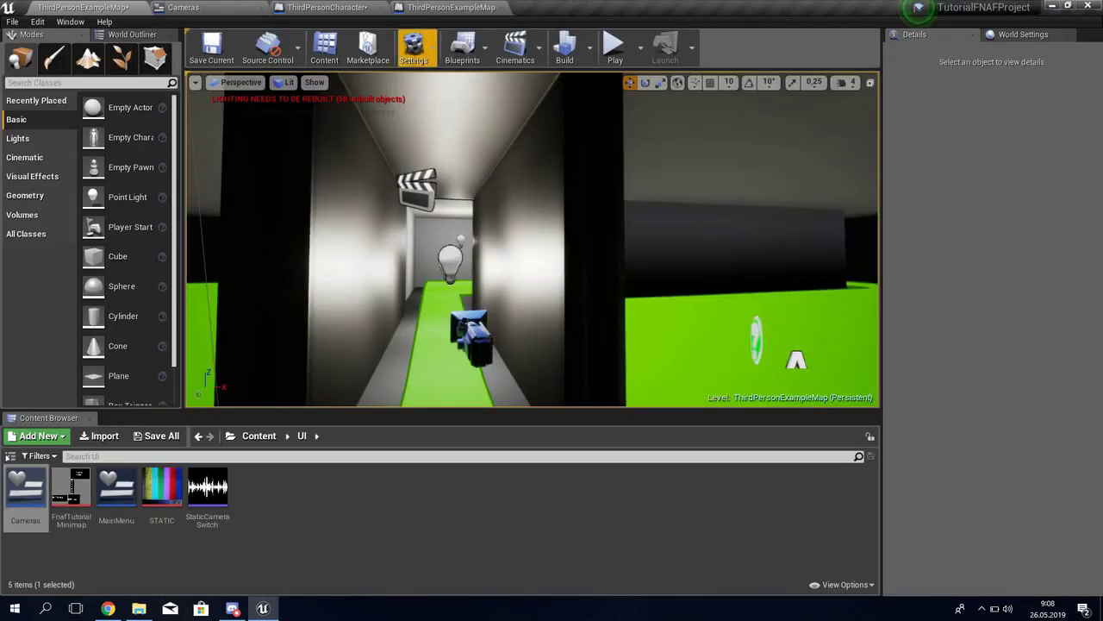
{"action": "left_click", "coordinate": [616, 47]}
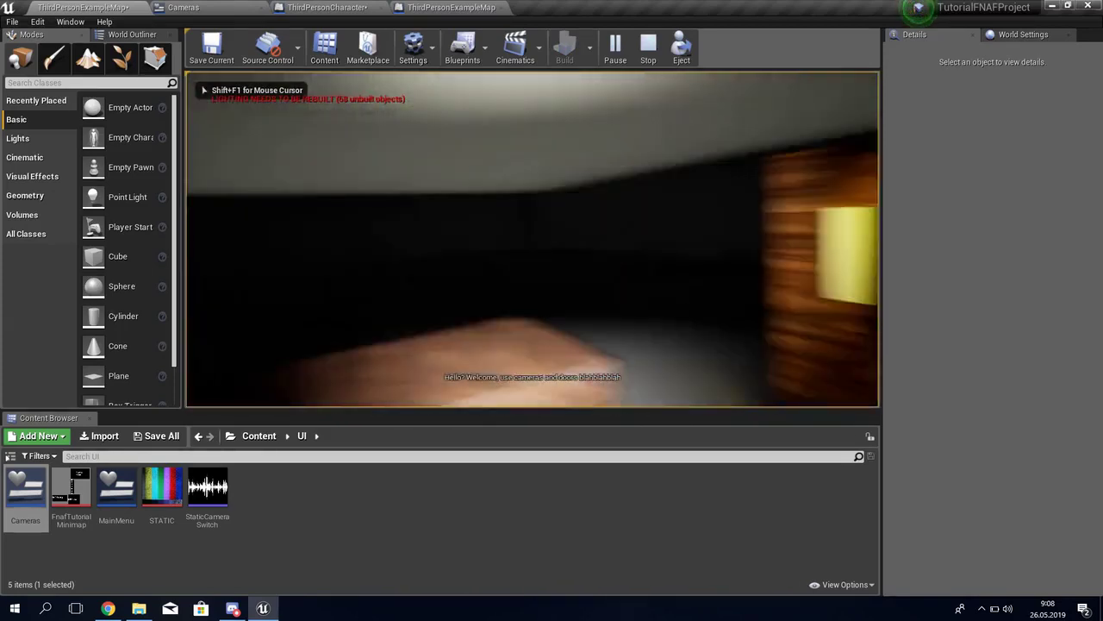
{"action": "key", "text": "e"}
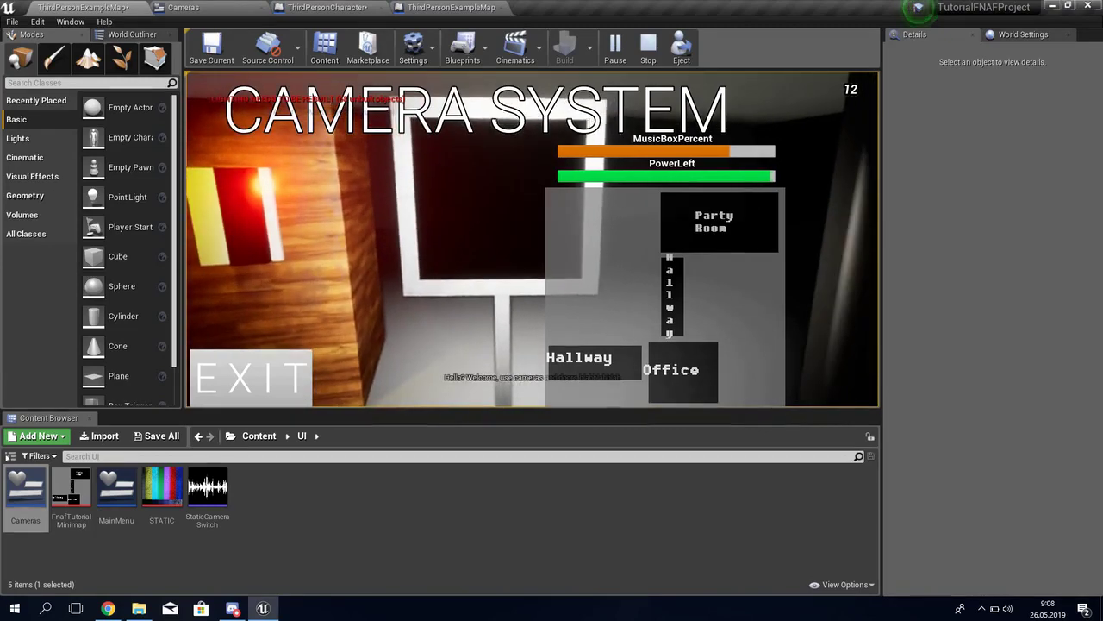
{"action": "left_click", "coordinate": [250, 377]}
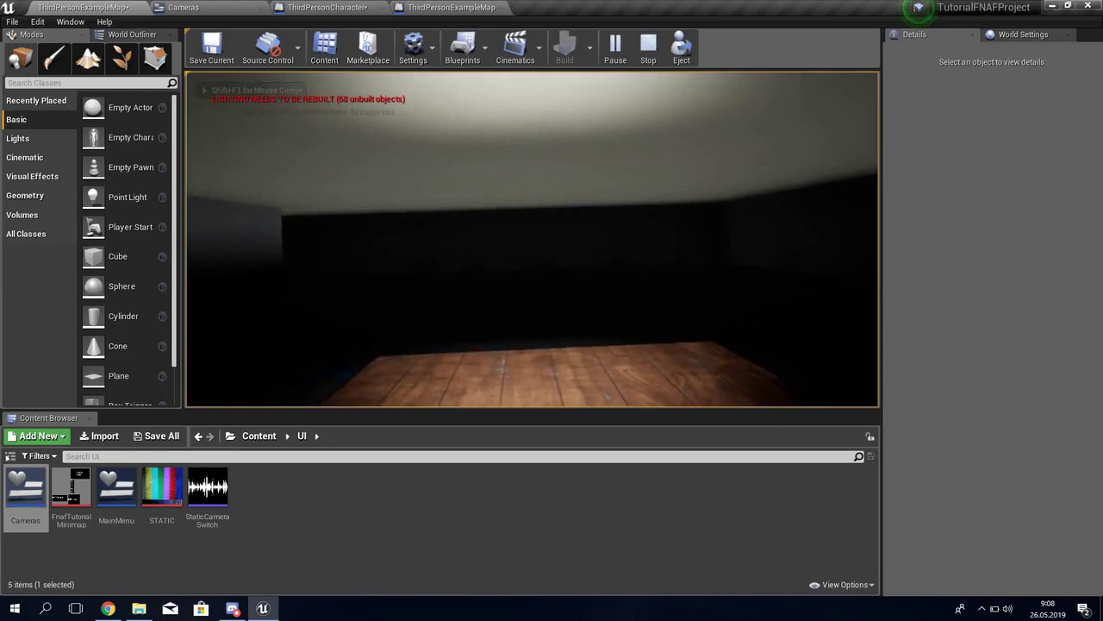
{"action": "key", "text": "Escape"}
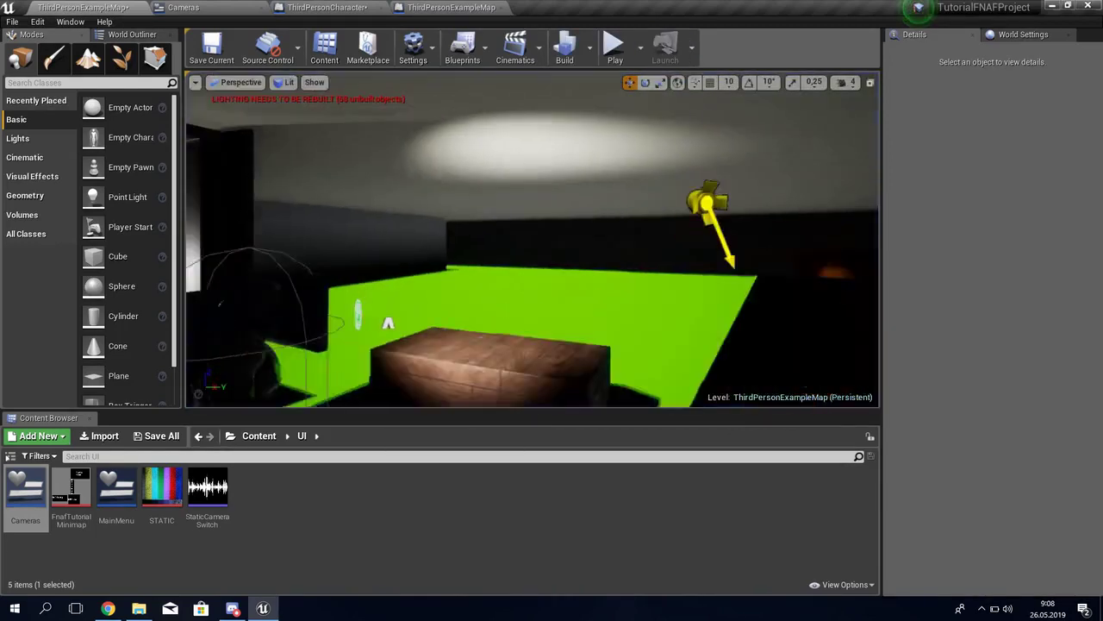
Fly to the lamp pillar and door panel, then play-test the camera system again.
{"action": "right_click_drag", "start_coordinate": [532, 242], "coordinate": [603, 242]}
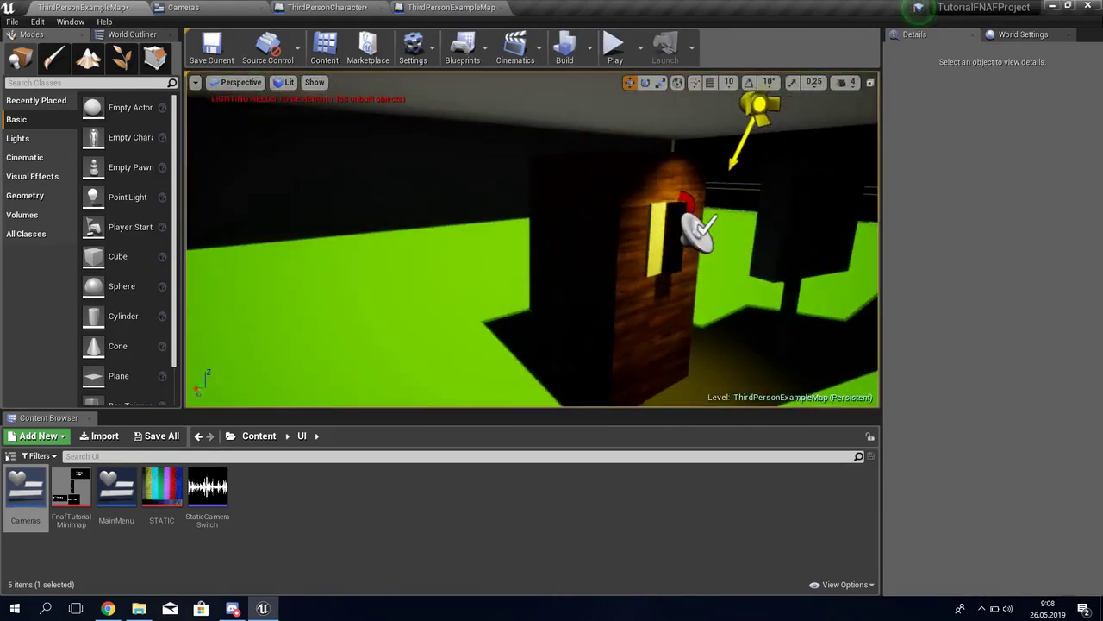
{"action": "mouse_move", "coordinate": [531, 242]}
{"action": "right_mouse_down"}
{"action": "mouse_move", "coordinate": [517, 250]}
{"action": "mouse_move", "coordinate": [551, 233]}
{"action": "right_mouse_up"}
{"action": "left_click", "coordinate": [615, 47]}
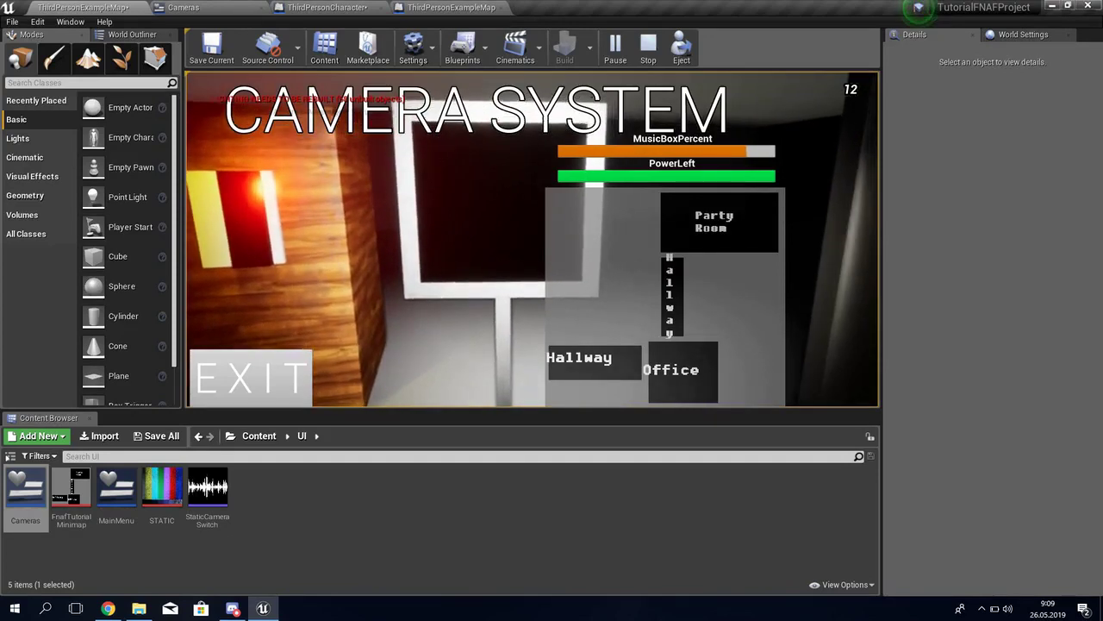
{"action": "left_click", "coordinate": [250, 377]}
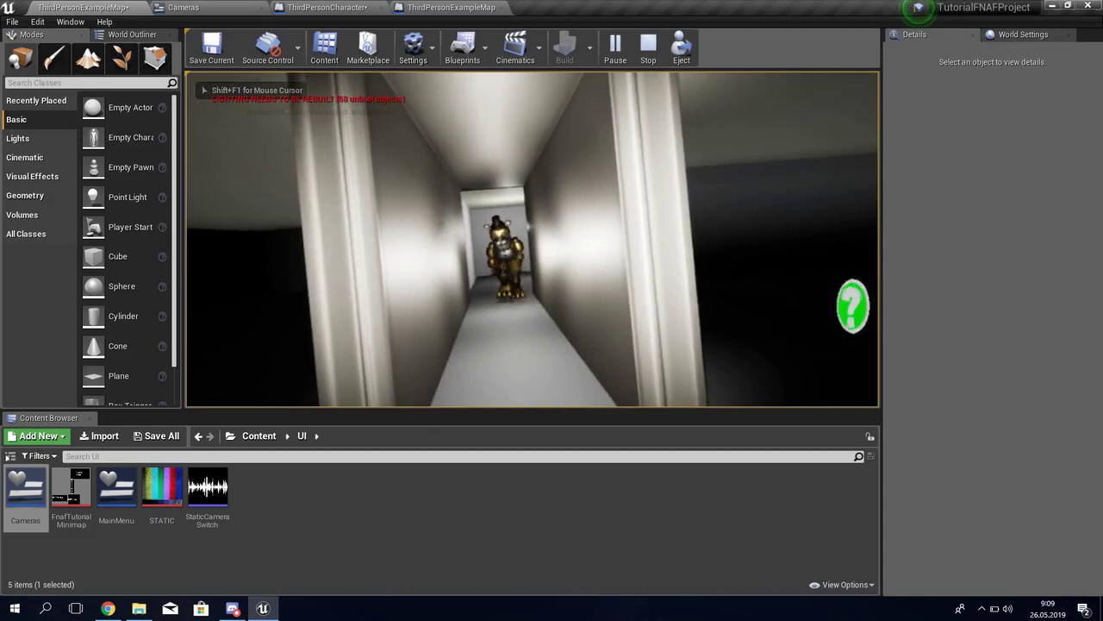
{"action": "key", "text": "e"}
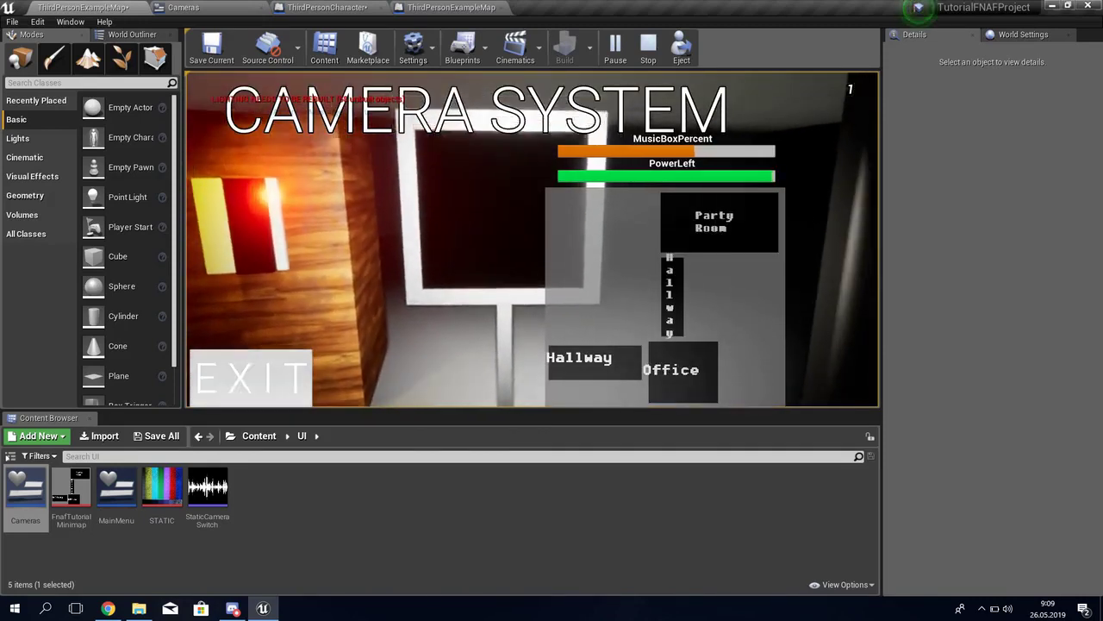
{"action": "key", "text": "Escape"}
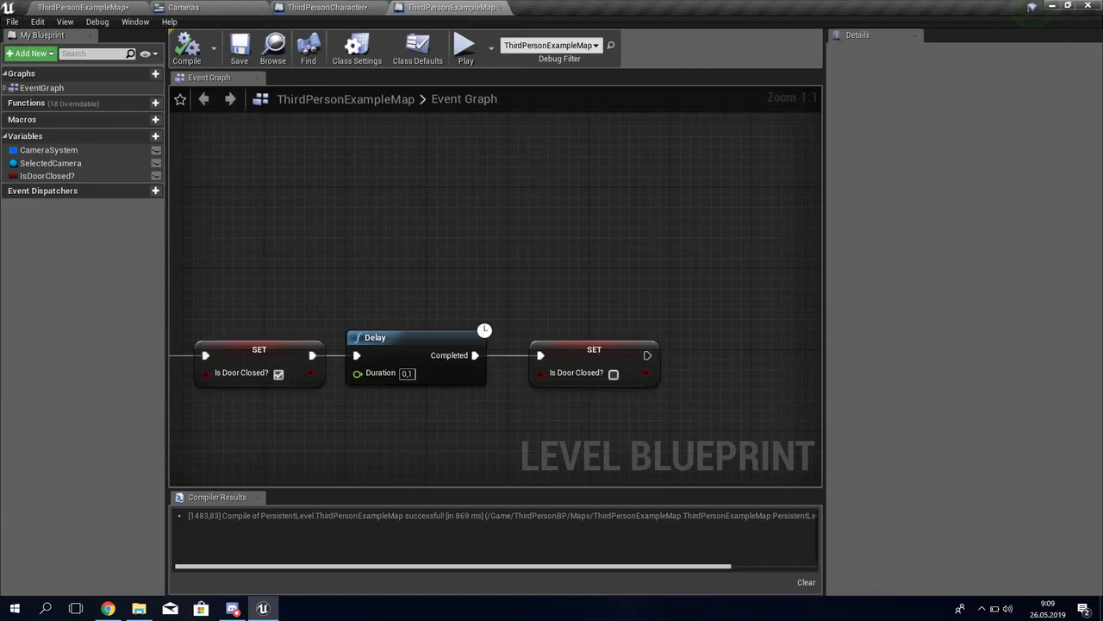
{"action": "right_click_drag", "start_coordinate": [519, 259], "coordinate": [257, 227]}
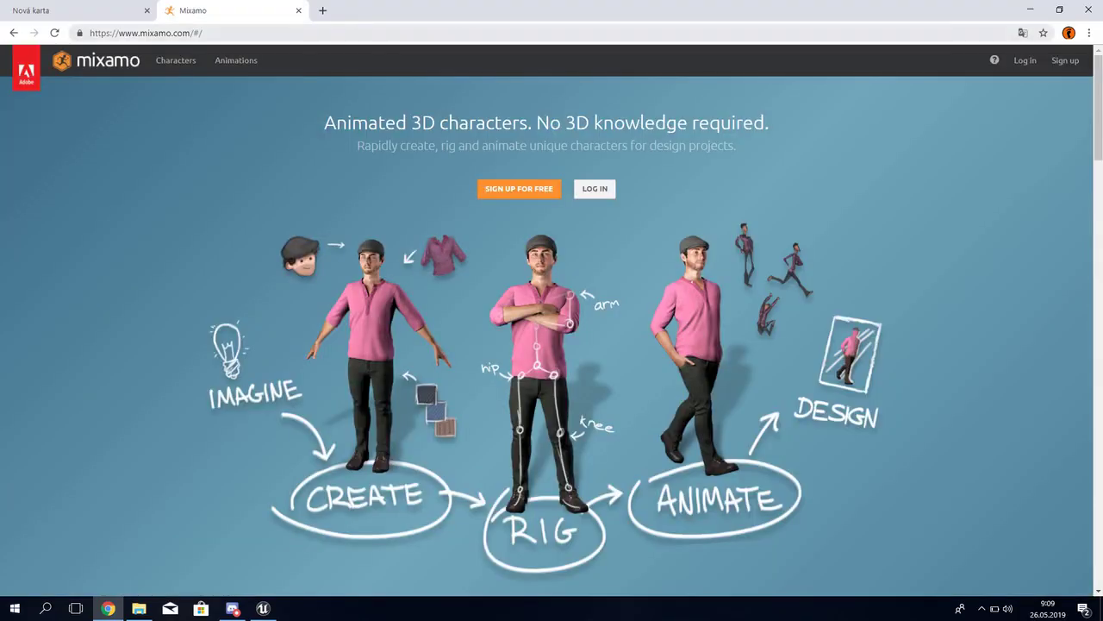
Search for '6 am sound', retrying after removing a stray character.
{"action": "key", "text": "ctrl+l"}
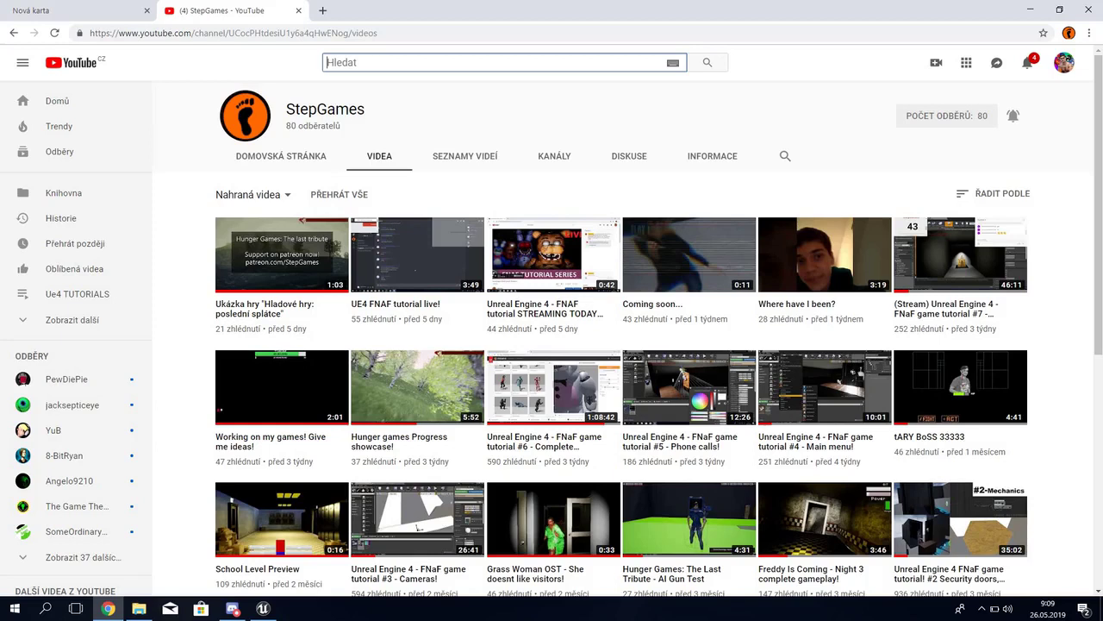
{"action": "type", "text": "6a"}
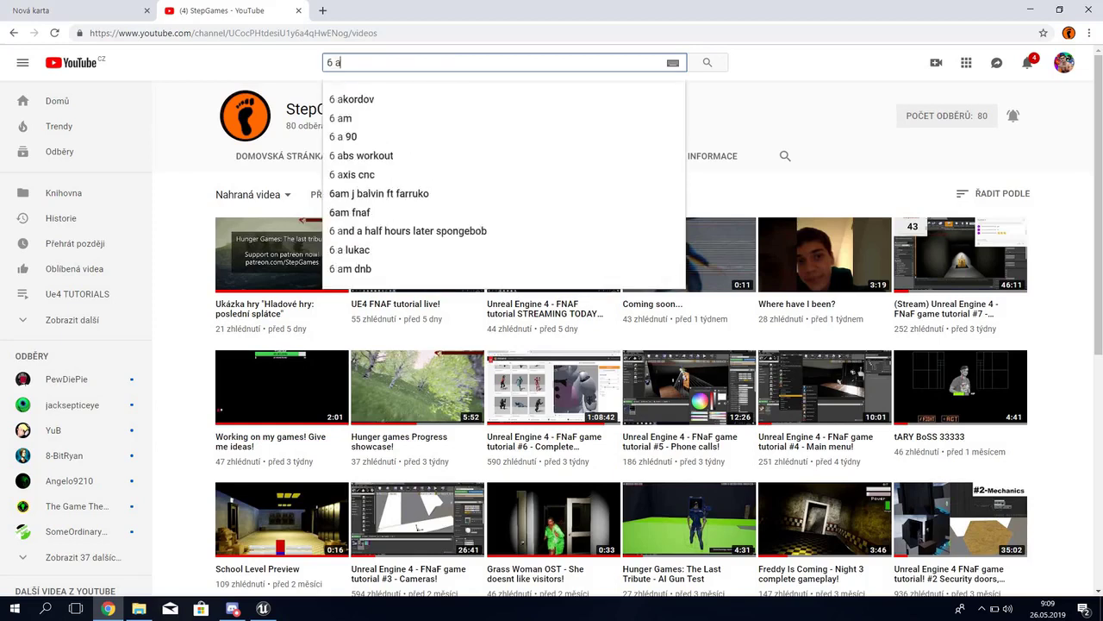
{"action": "type", "text": "m sound7"}
{"action": "key", "text": "Return"}
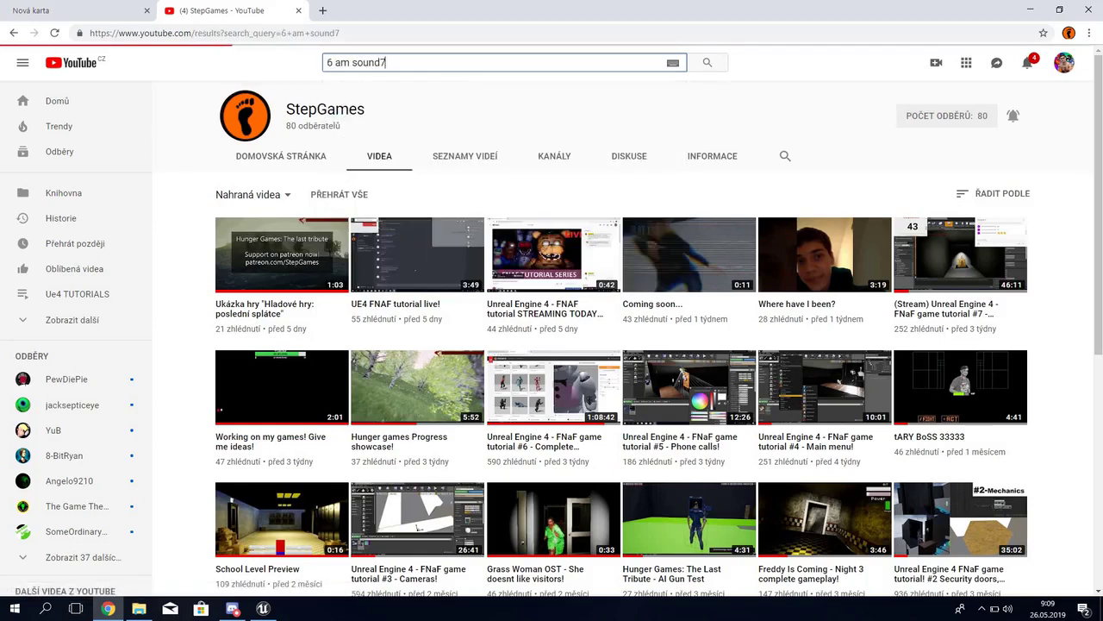
{"action": "key", "text": "BackSpace"}
{"action": "key", "text": "Return"}
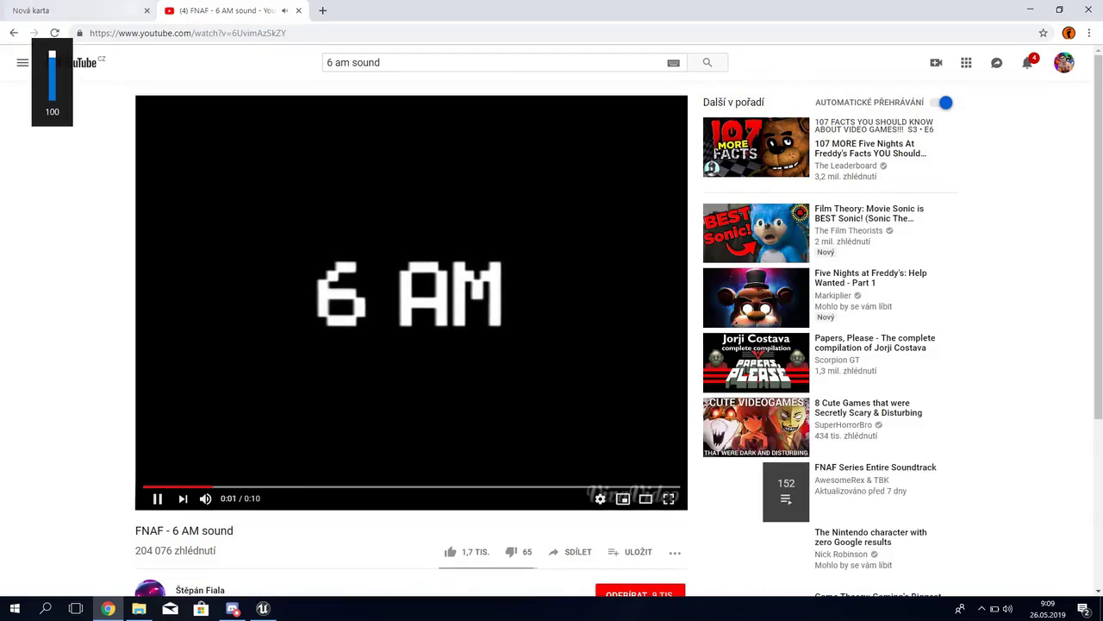
Start entering the YouTube address 'yt' in the browser address bar.
{"action": "key", "text": "ctrl+l"}
{"action": "type", "text": "y"}
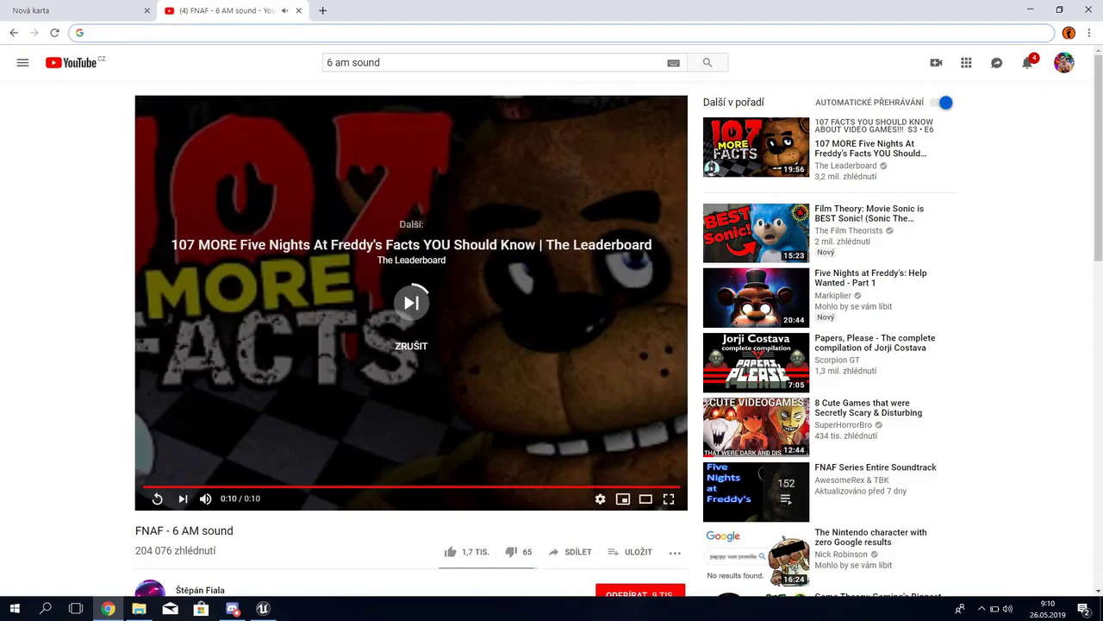
{"action": "type", "text": "yt"}
{"action": "key", "text": "BackSpace"}
{"action": "key", "text": "BackSpace"}
Paste the FNAF - 6 AM video URL into SaveClipBro and convert it to WAV audio.
{"action": "type", "text": "saveclipbro.com"}
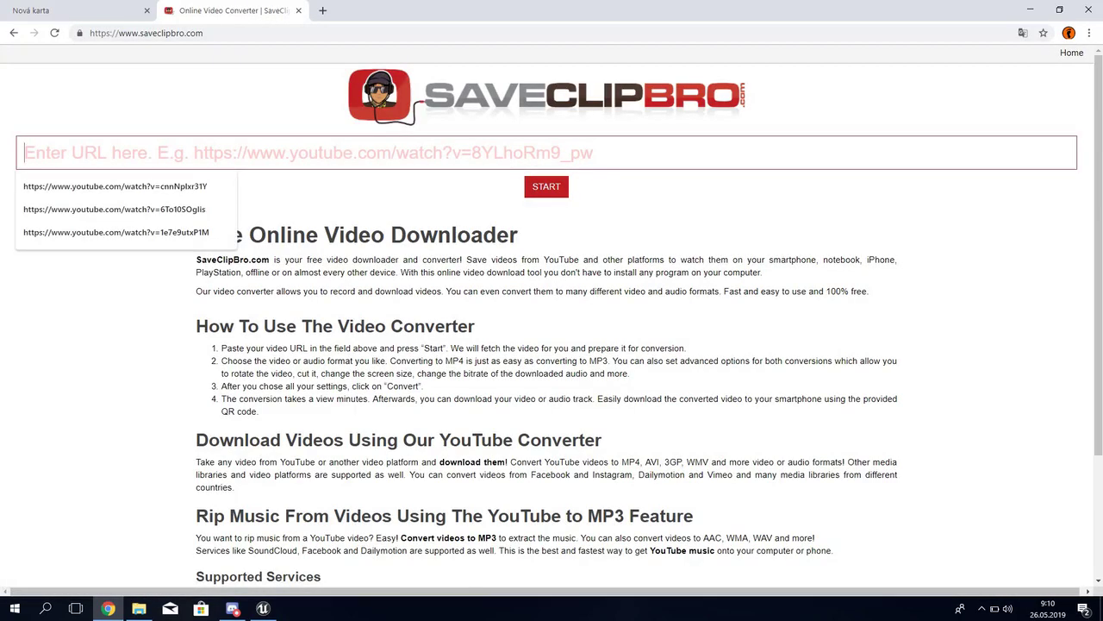
{"action": "type", "text": "https://www.youtube.com/watch?v=6UvimAzSkZY"}
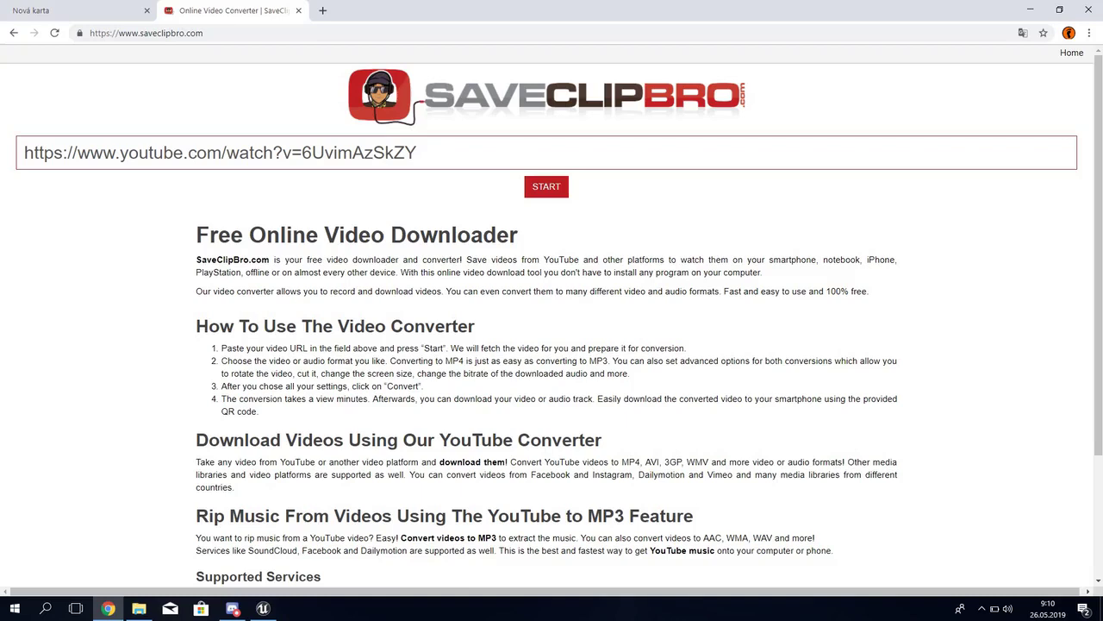
{"action": "key", "text": "Return"}
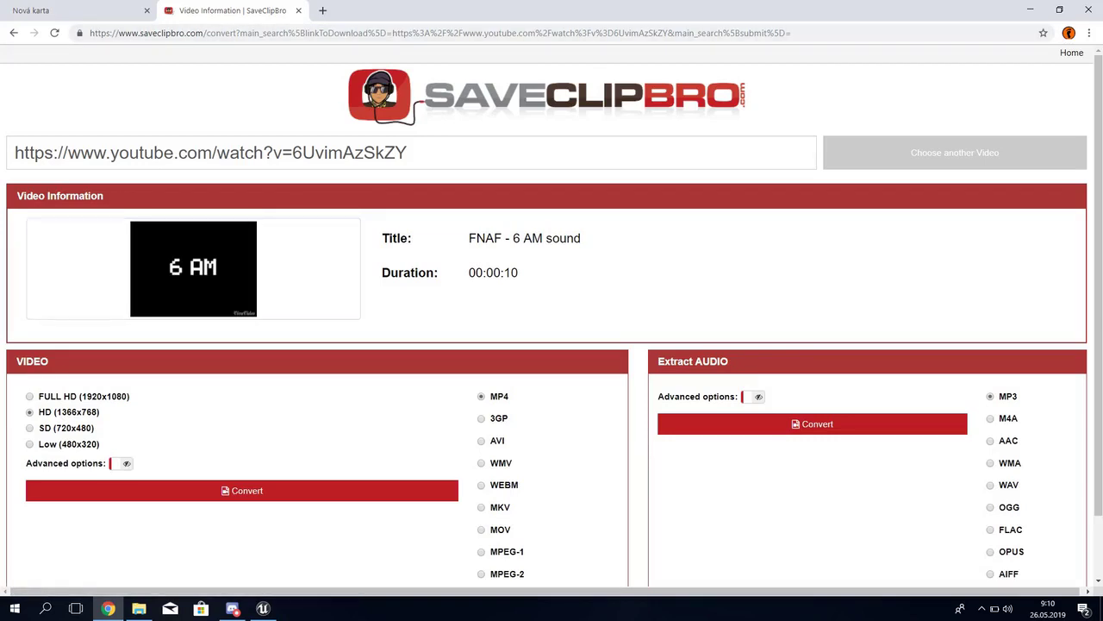
{"action": "scroll", "coordinate": [552, 327], "scroll_direction": "down", "scroll_amount": 1}
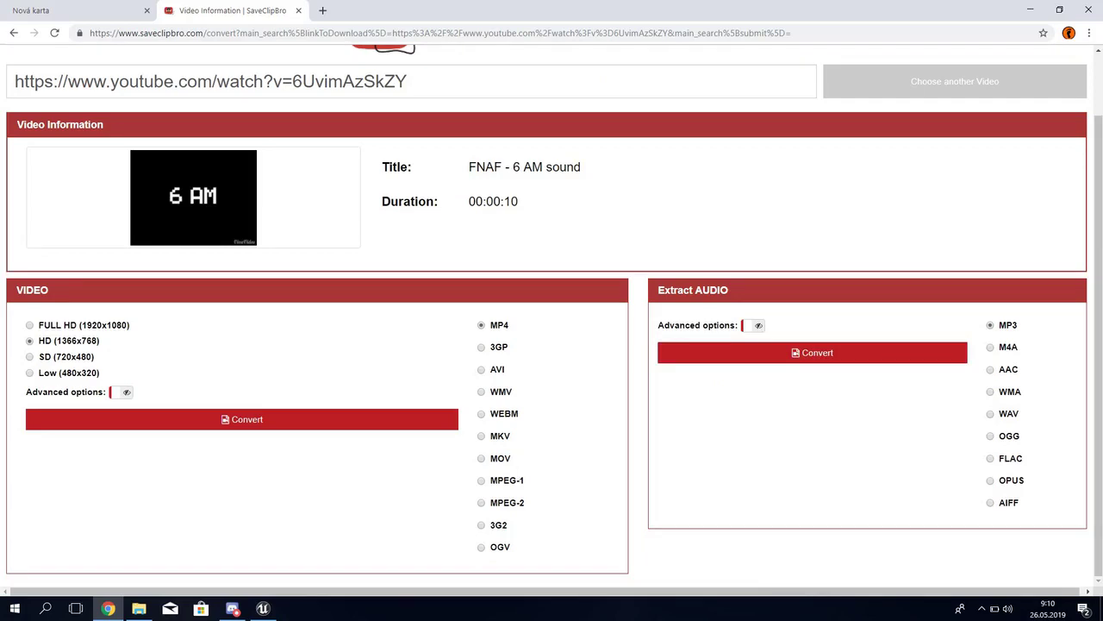
{"action": "left_click", "coordinate": [990, 414]}
{"action": "left_click", "coordinate": [812, 352]}
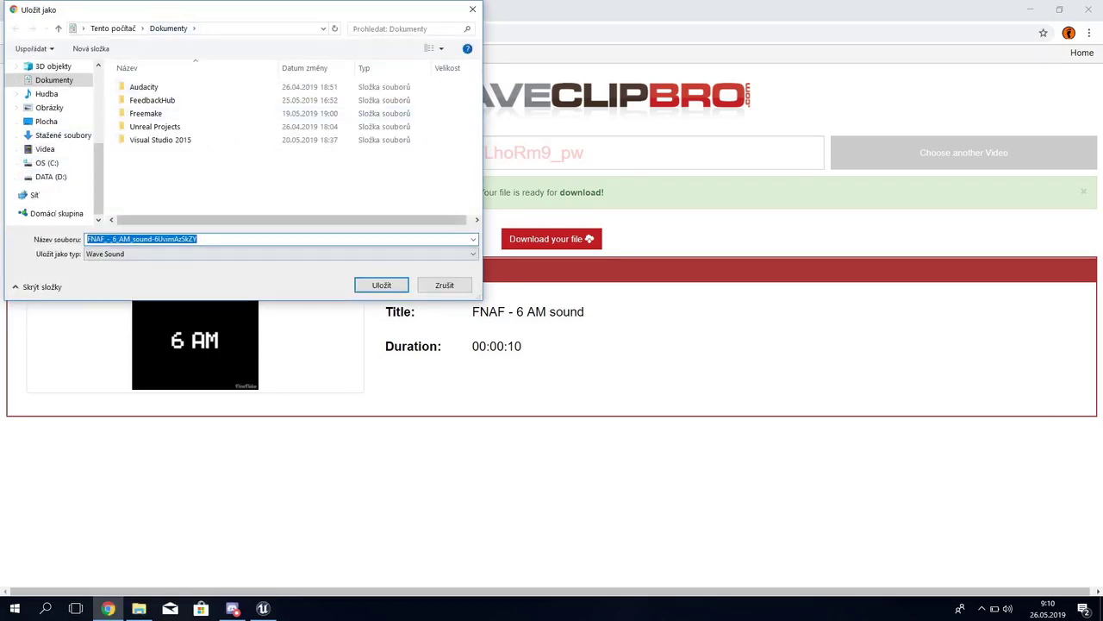
Save the WAV as FNAF_-_6_AM in DATA (D:) > GameFiles > _OTHER ASSETS.
{"action": "key", "text": "shift+Left"}
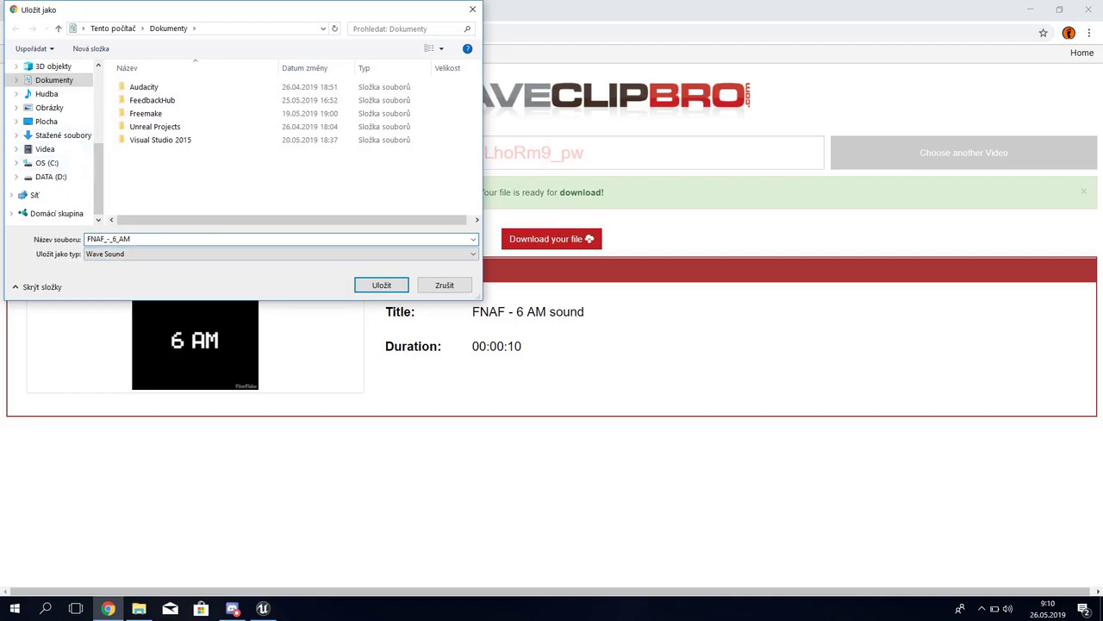
{"action": "left_click", "coordinate": [50, 176]}
{"action": "left_click", "coordinate": [147, 140]}
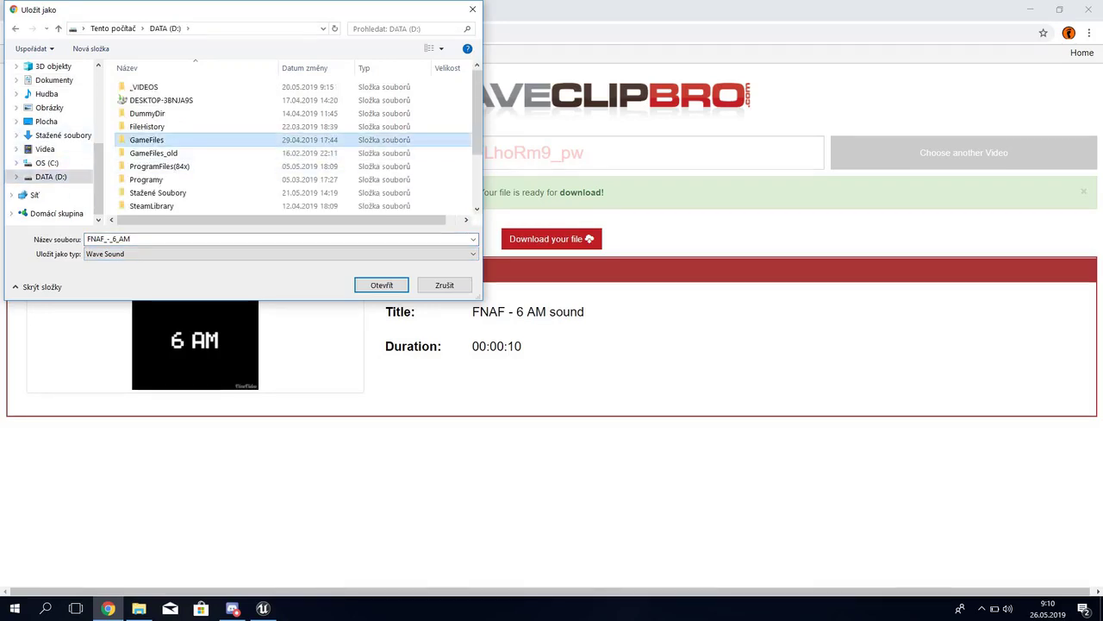
{"action": "left_click", "coordinate": [382, 284]}
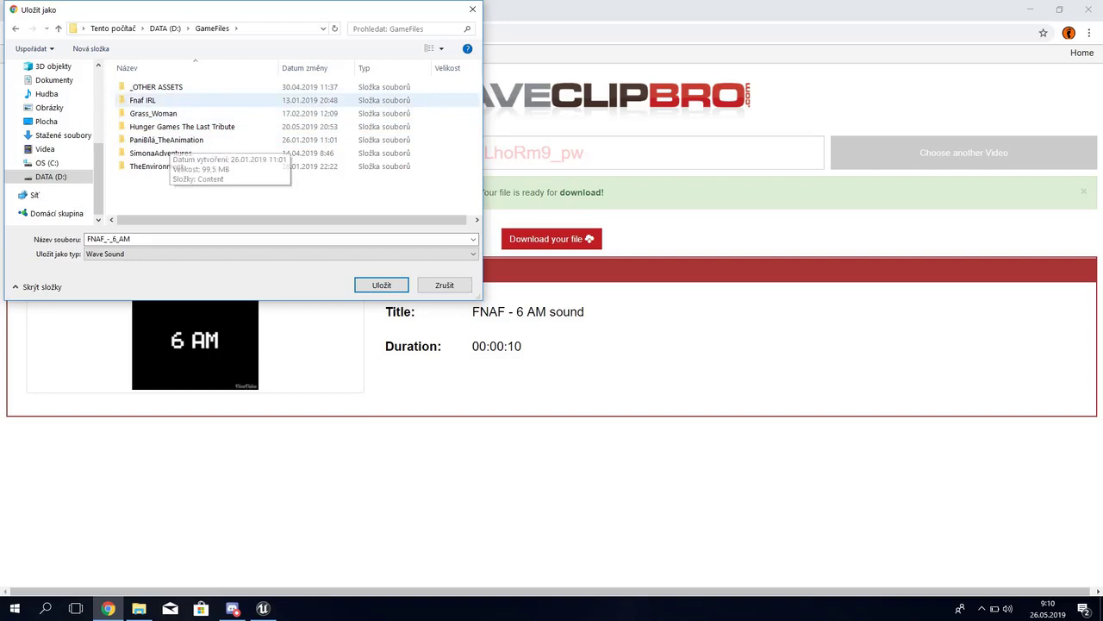
{"action": "double_click", "coordinate": [156, 87]}
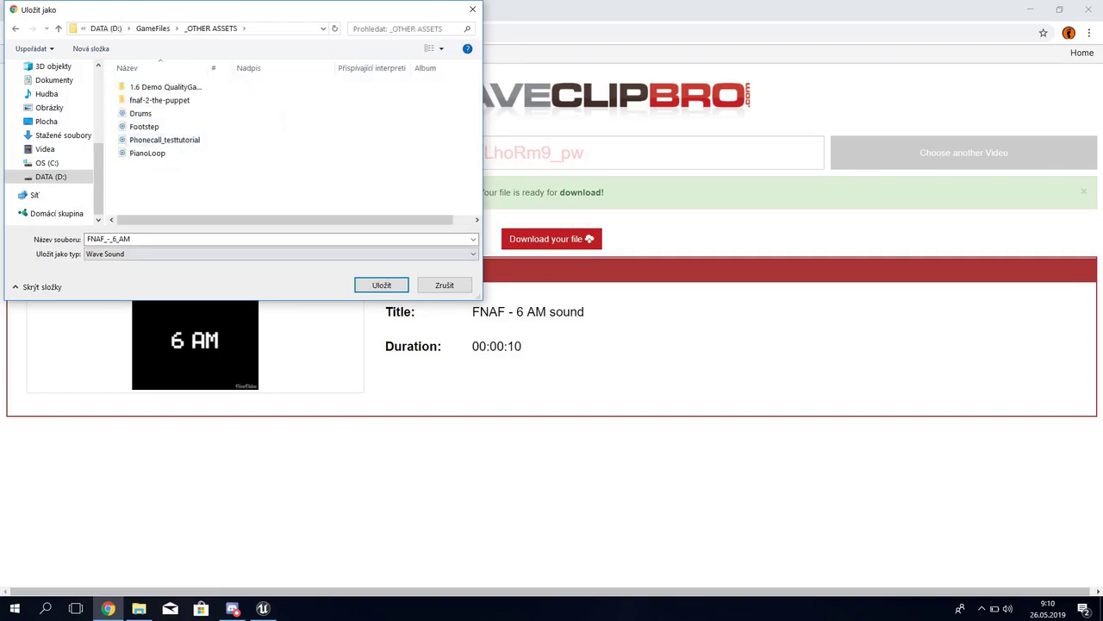
{"action": "left_click", "coordinate": [382, 285]}
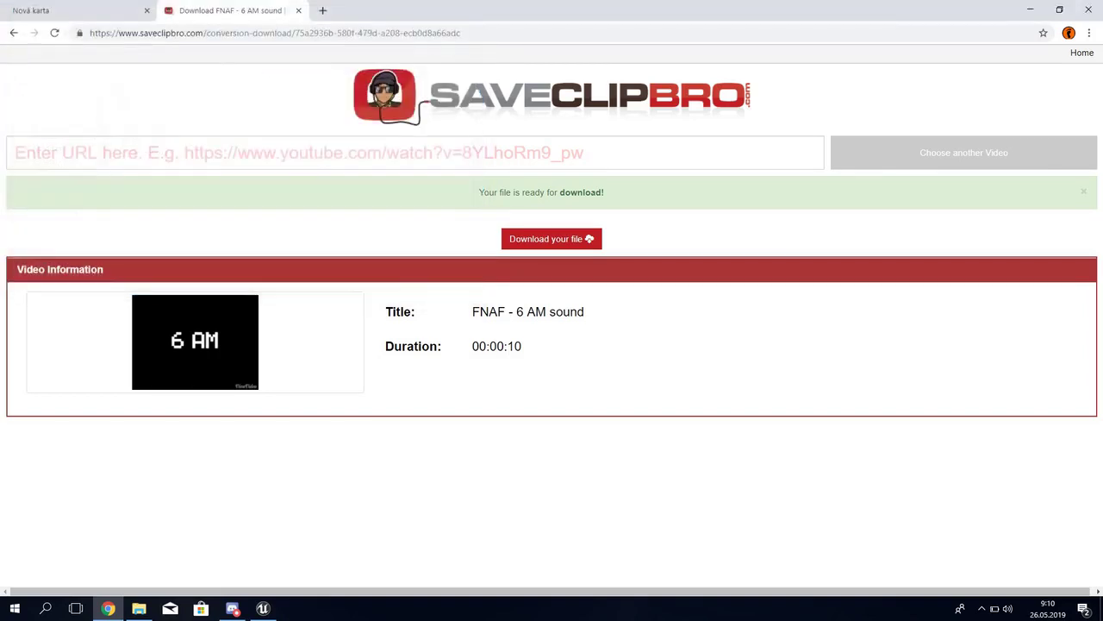
Show the downloaded file in its folder, then return to the Unreal level editor.
{"action": "left_click", "coordinate": [131, 581]}
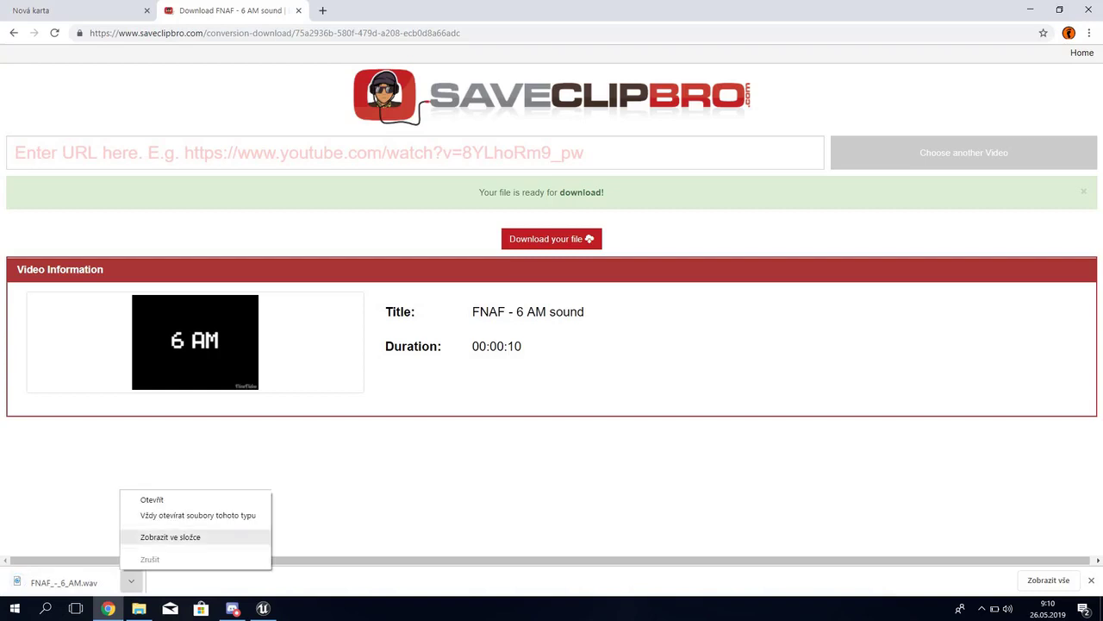
{"action": "left_click", "coordinate": [170, 537]}
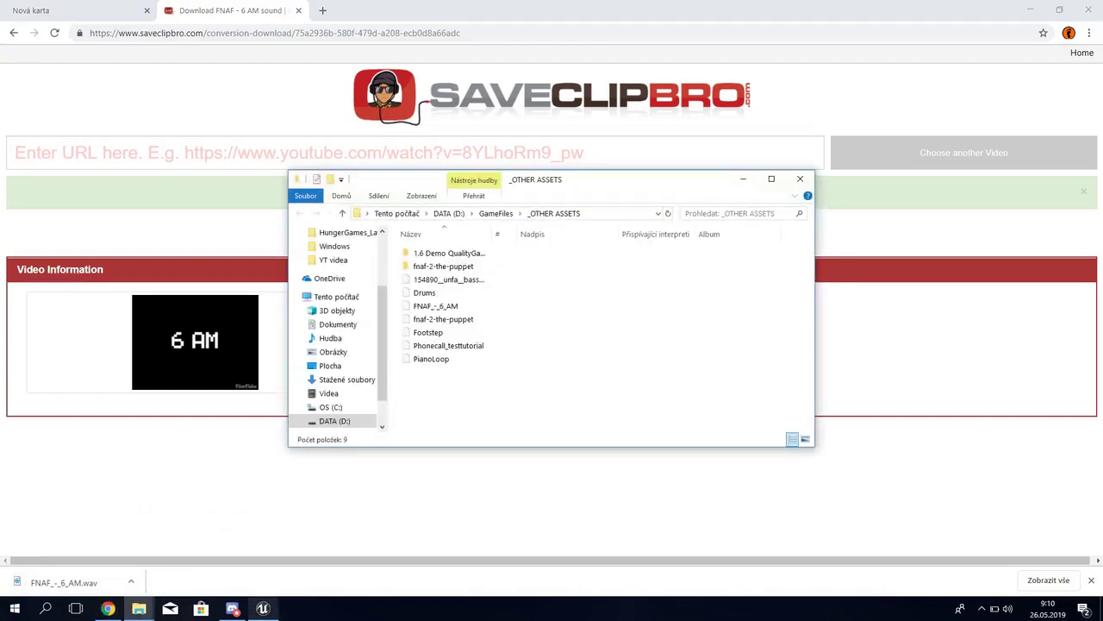
{"action": "left_click", "coordinate": [259, 552]}
{"action": "left_click", "coordinate": [69, 556]}
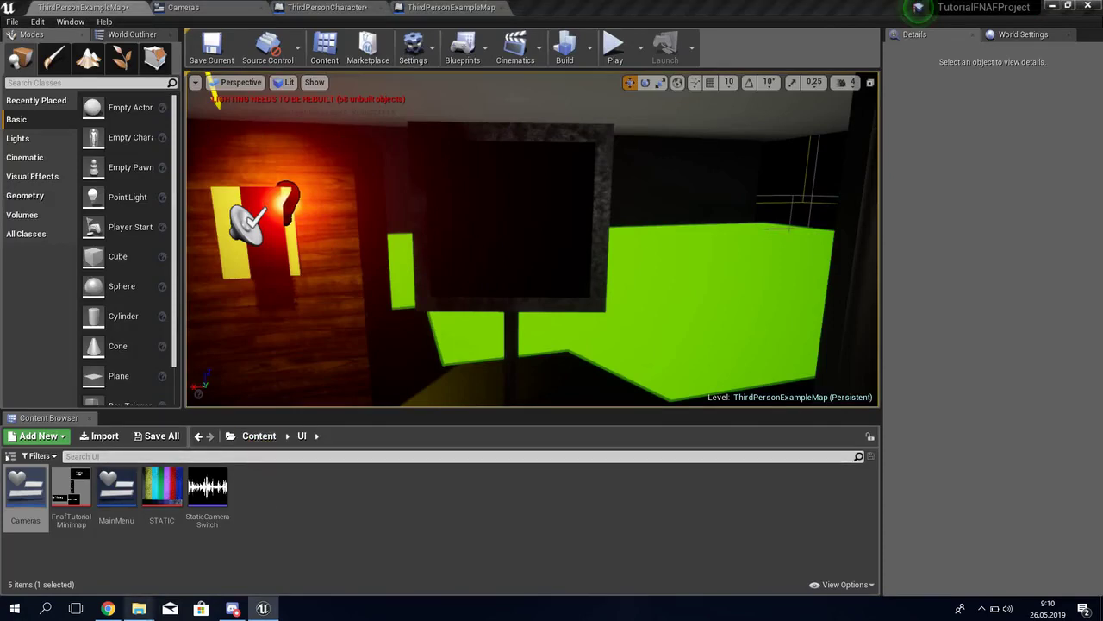
Preview the FNAF_-_6_AM sound in the Content Browser's Sounds folder.
{"action": "left_click", "coordinate": [258, 435]}
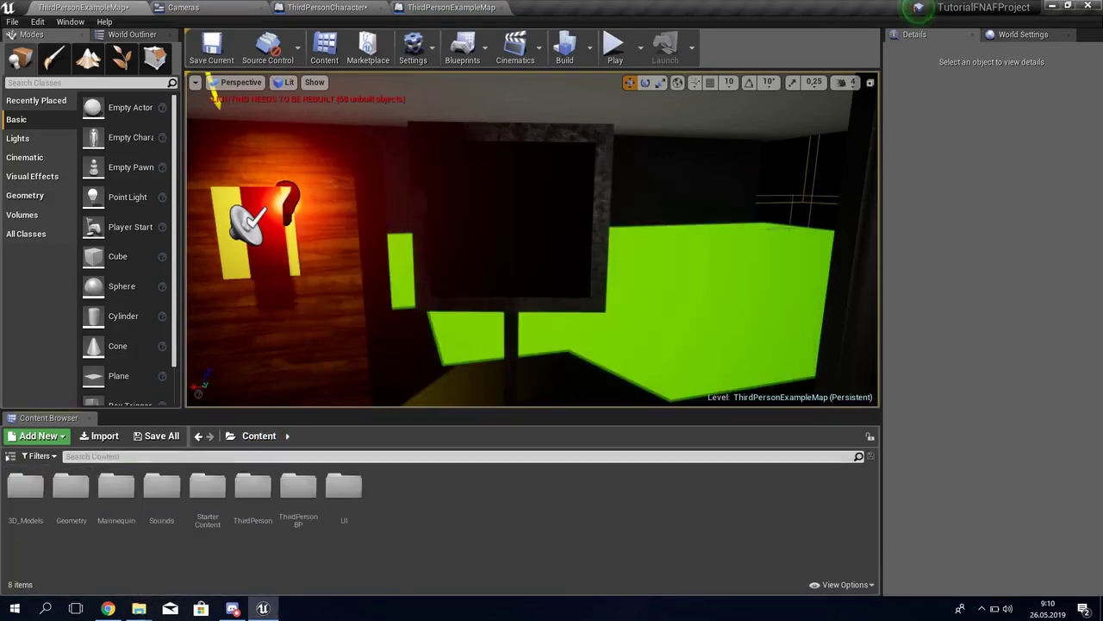
{"action": "double_click", "coordinate": [161, 487]}
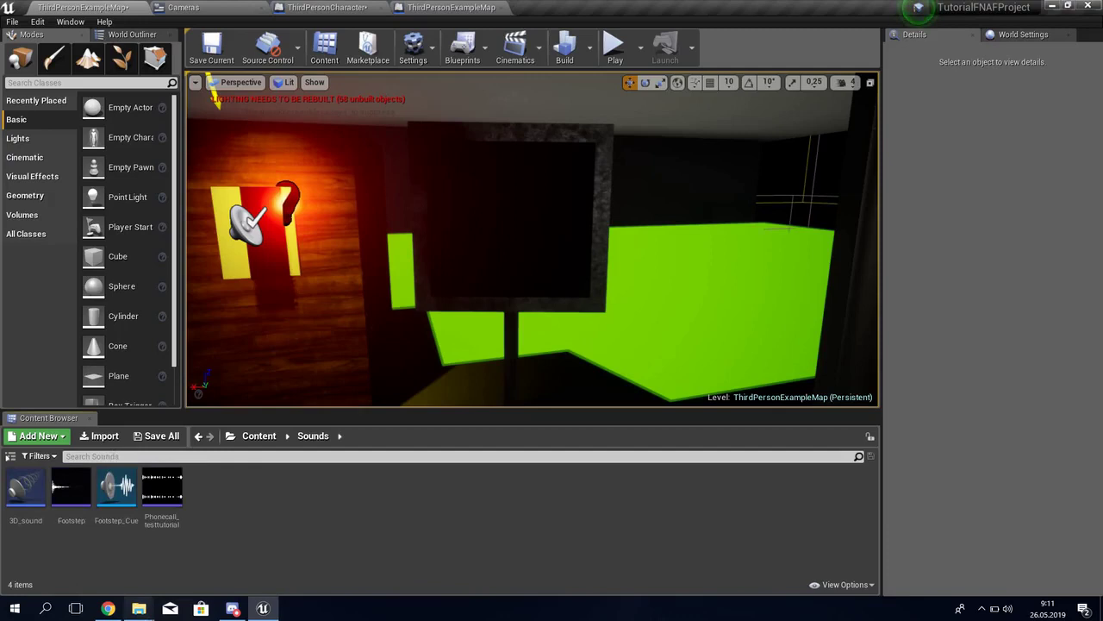
{"action": "left_click", "coordinate": [202, 535]}
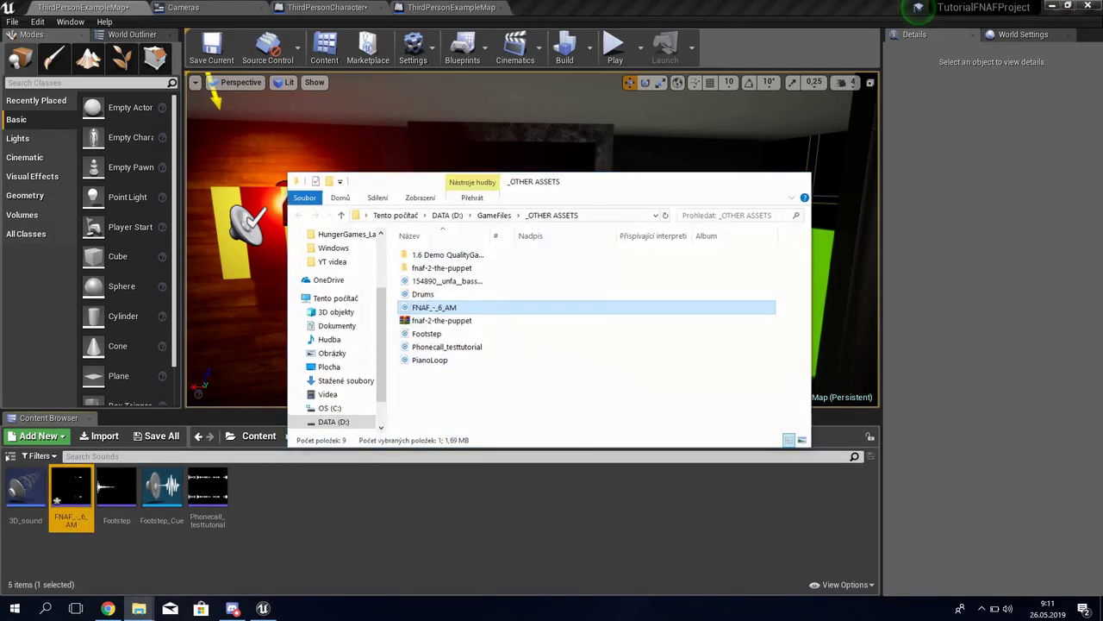
{"action": "left_click", "coordinate": [69, 488]}
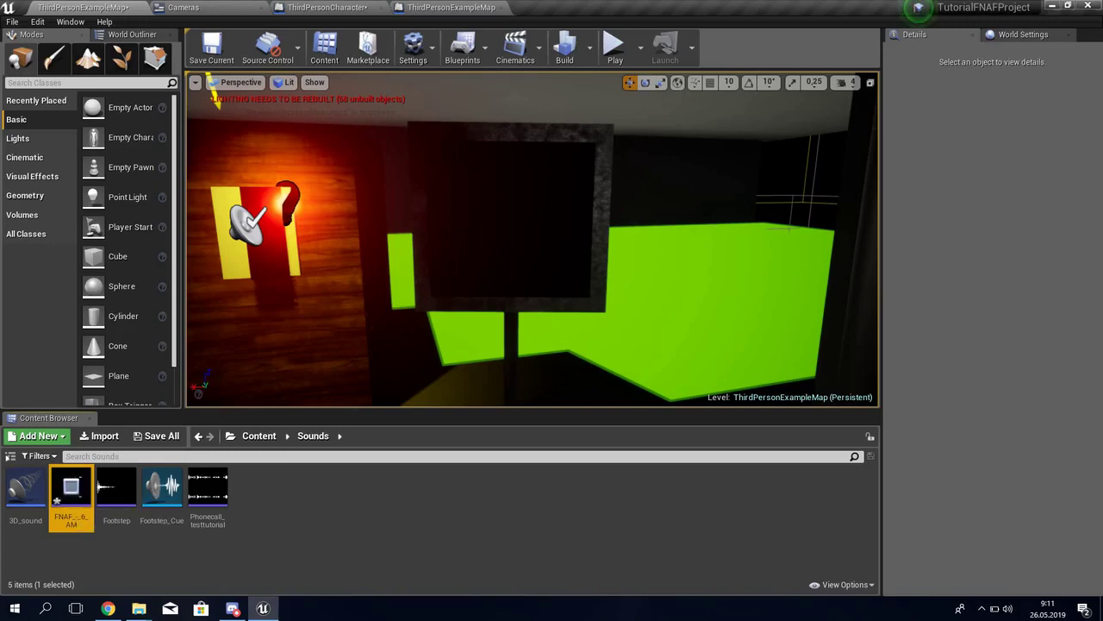
Open the FNAF_-_6_AM sound asset and review its Details, including attenuation options.
{"action": "double_click", "coordinate": [69, 488]}
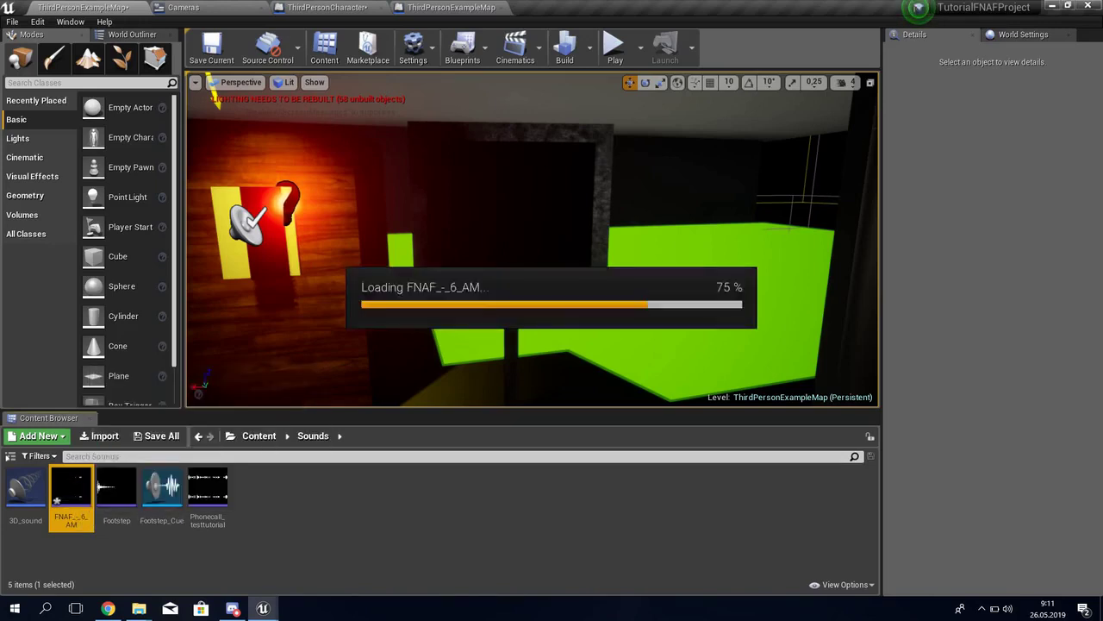
{"action": "left_click_drag", "start_coordinate": [363, 192], "coordinate": [560, 7]}
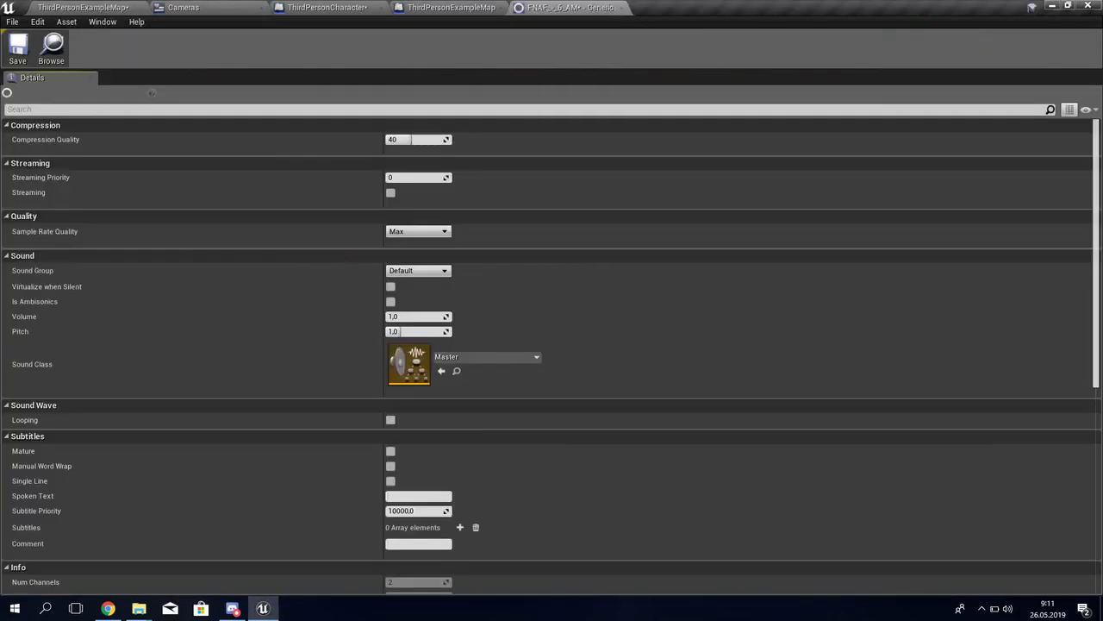
{"action": "scroll", "coordinate": [551, 345], "scroll_direction": "down", "scroll_amount": 3}
{"action": "scroll", "coordinate": [552, 345], "scroll_direction": "down", "scroll_amount": 3}
{"action": "scroll", "coordinate": [409, 394], "scroll_direction": "down", "scroll_amount": 2}
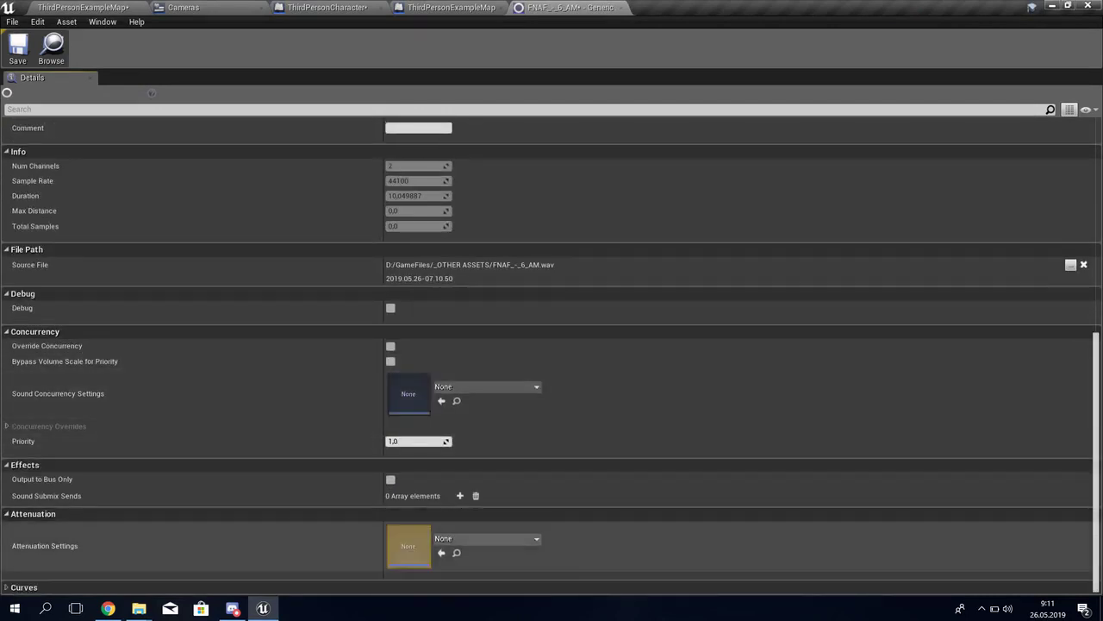
{"action": "left_click", "coordinate": [465, 539]}
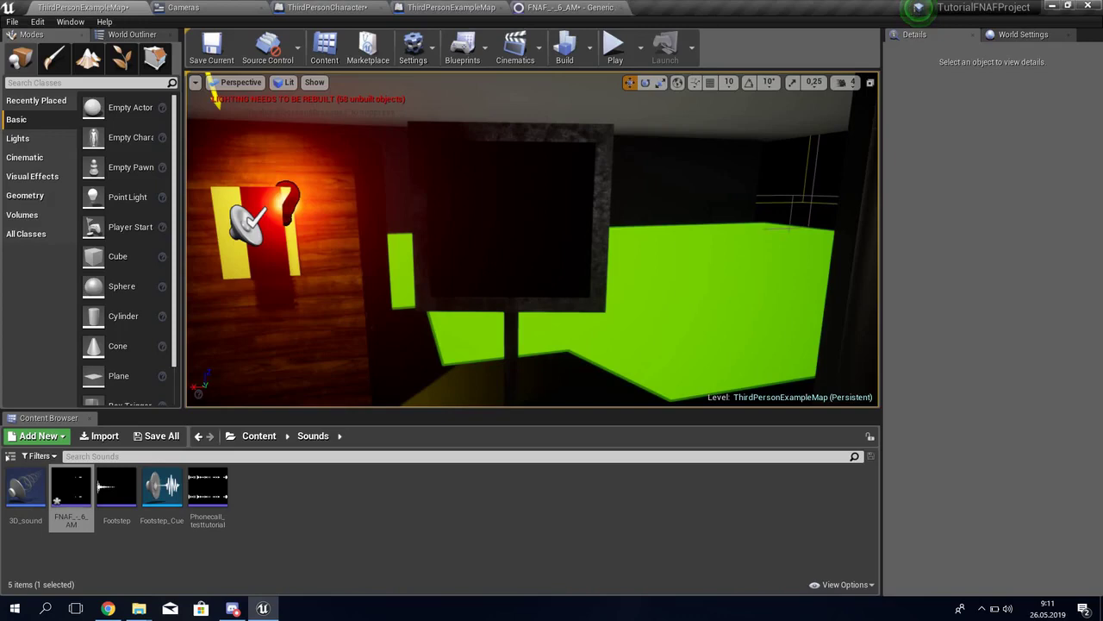
In the ThirdPersonCharacter graph, locate the first Delay node and make room beside it.
{"action": "left_click", "coordinate": [620, 8]}
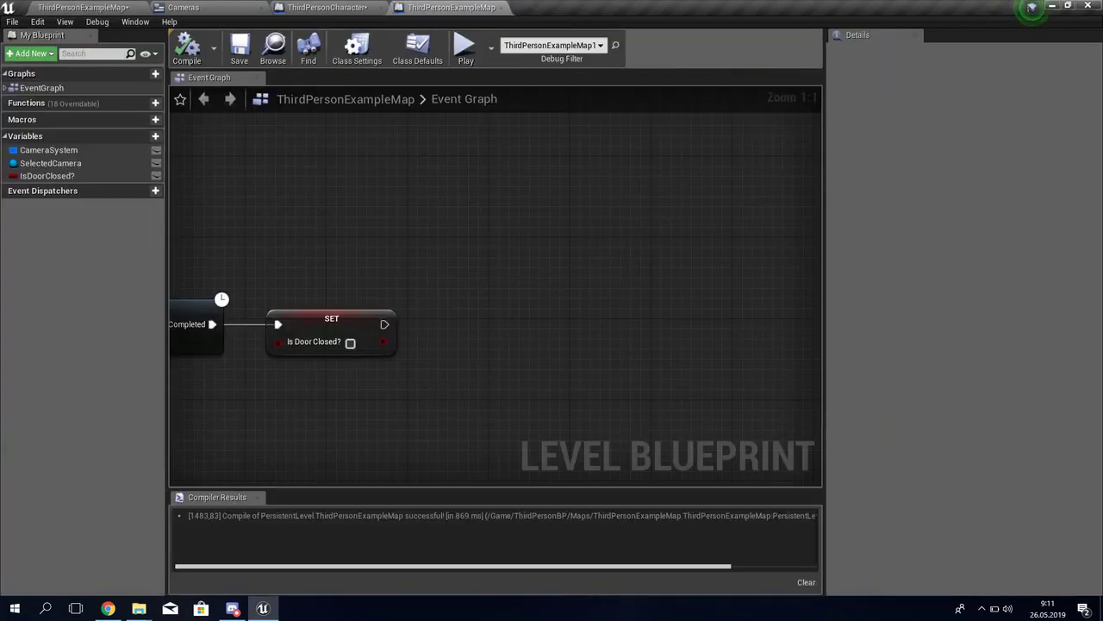
{"action": "right_click_drag", "start_coordinate": [608, 219], "coordinate": [493, 209]}
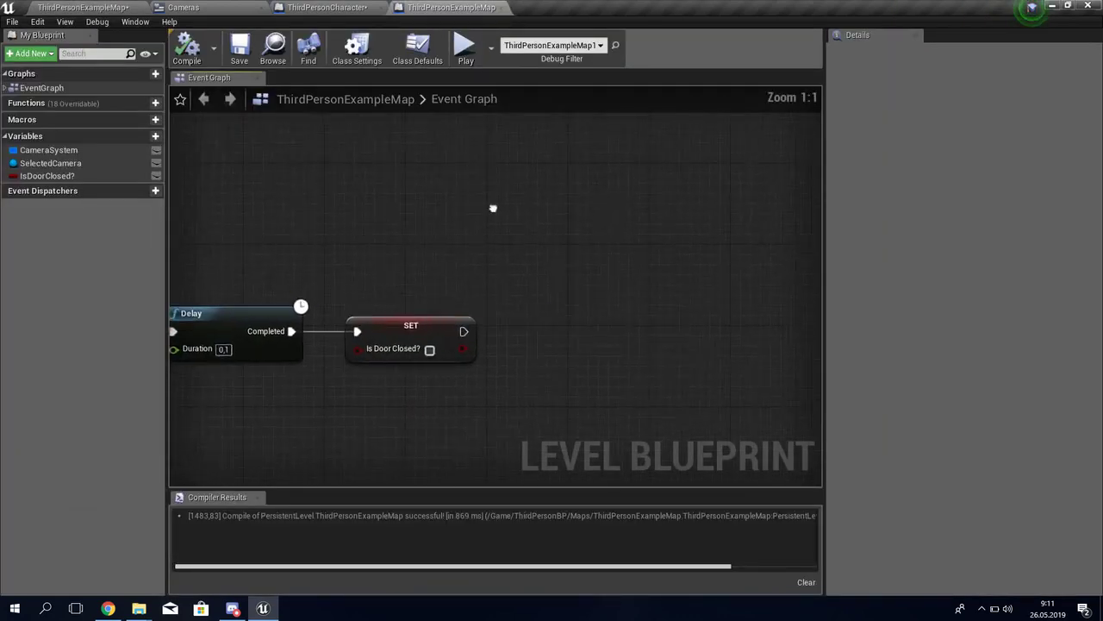
{"action": "scroll", "coordinate": [492, 210], "scroll_direction": "down", "scroll_amount": 4}
{"action": "left_click", "coordinate": [326, 7]}
{"action": "scroll", "coordinate": [750, 341], "scroll_direction": "up", "scroll_amount": 4}
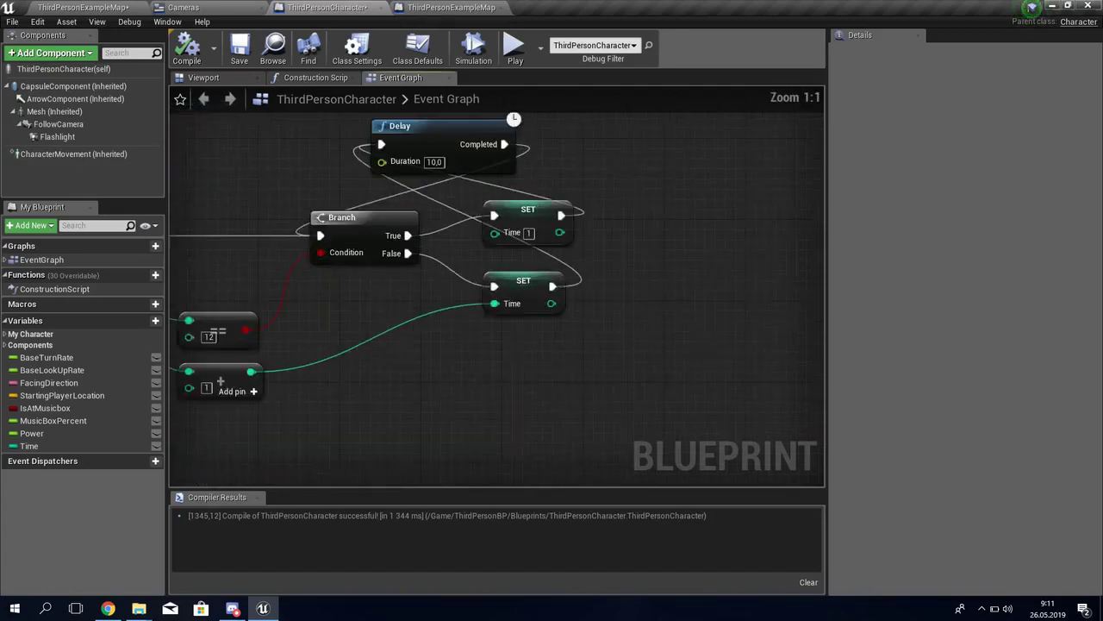
{"action": "mouse_move", "coordinate": [604, 247]}
{"action": "right_mouse_down"}
{"action": "mouse_move", "coordinate": [366, 325]}
{"action": "mouse_move", "coordinate": [599, 323]}
{"action": "right_mouse_up"}
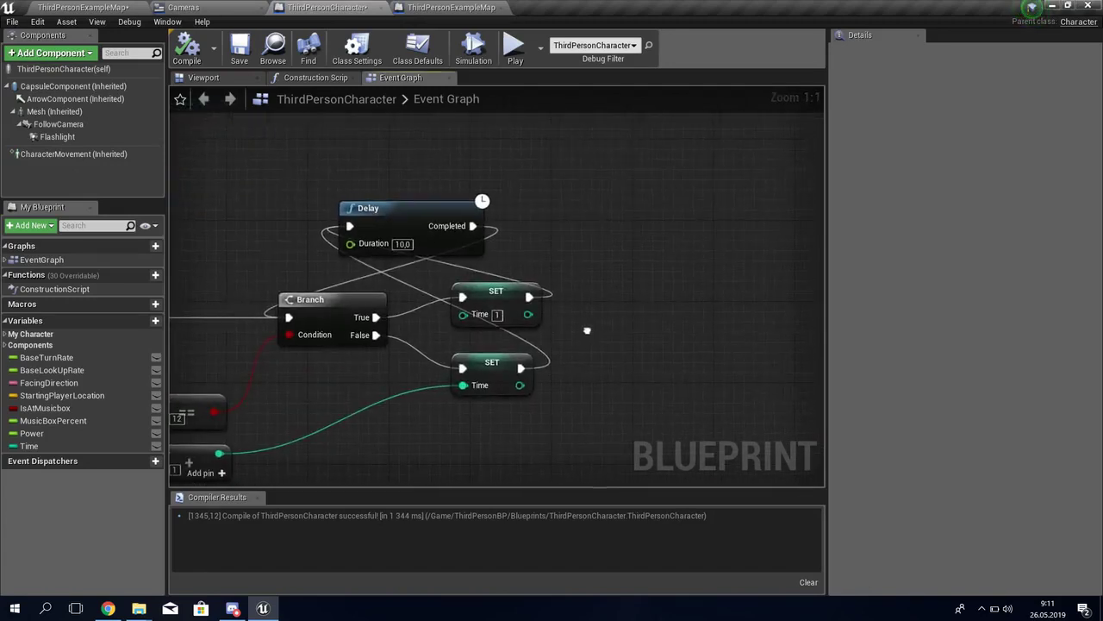
{"action": "mouse_move", "coordinate": [522, 343]}
{"action": "right_mouse_down"}
{"action": "mouse_move", "coordinate": [548, 278]}
{"action": "mouse_move", "coordinate": [720, 285]}
{"action": "right_mouse_up"}
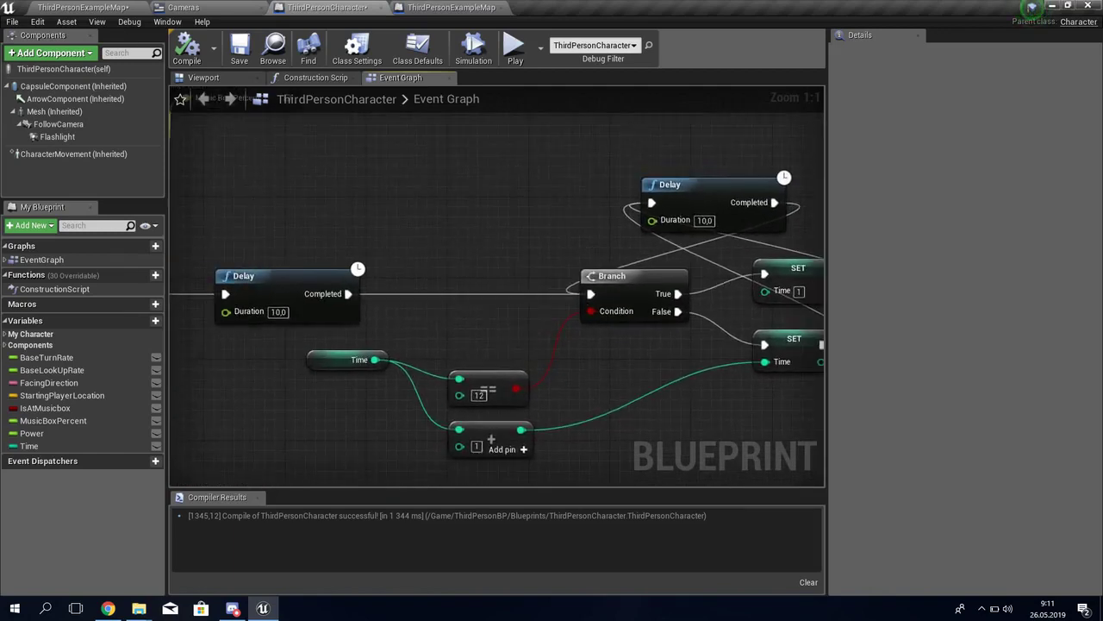
{"action": "mouse_move", "coordinate": [470, 388]}
{"action": "right_mouse_down"}
{"action": "mouse_move", "coordinate": [318, 396]}
{"action": "mouse_move", "coordinate": [502, 428]}
{"action": "mouse_move", "coordinate": [544, 399]}
{"action": "mouse_move", "coordinate": [728, 403]}
{"action": "right_mouse_up"}
{"action": "left_click_drag", "start_coordinate": [482, 293], "coordinate": [330, 293]}
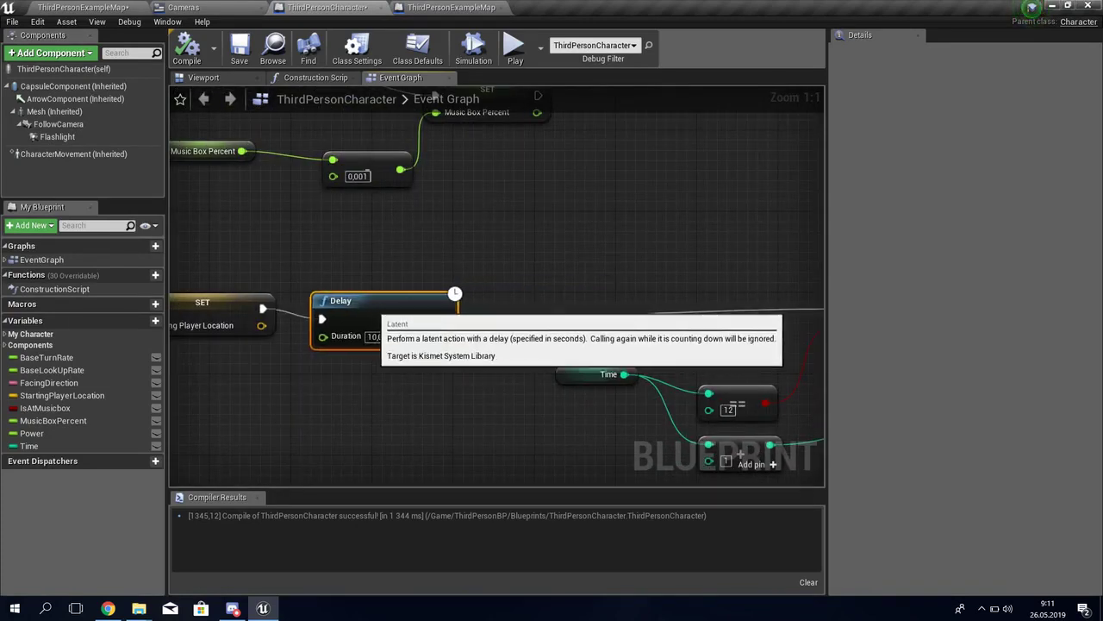
{"action": "right_click_drag", "start_coordinate": [457, 317], "coordinate": [313, 328]}
Add a Branch after the Delay's Completed output with condition Time equals 5.
{"action": "left_click_drag", "start_coordinate": [302, 319], "coordinate": [397, 319]}
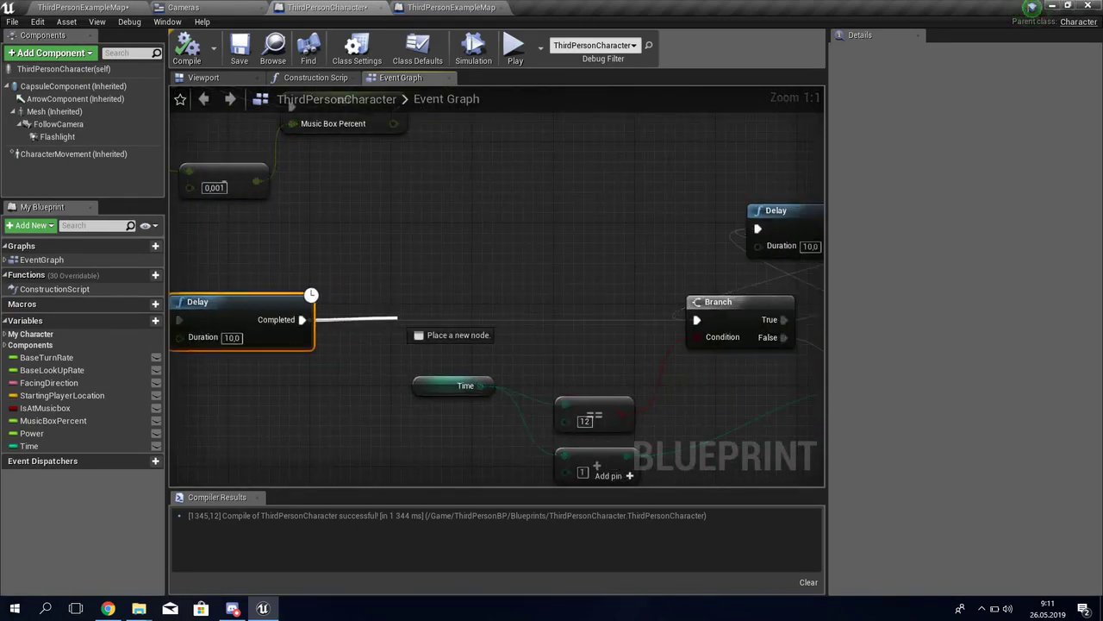
{"action": "type", "text": "branh"}
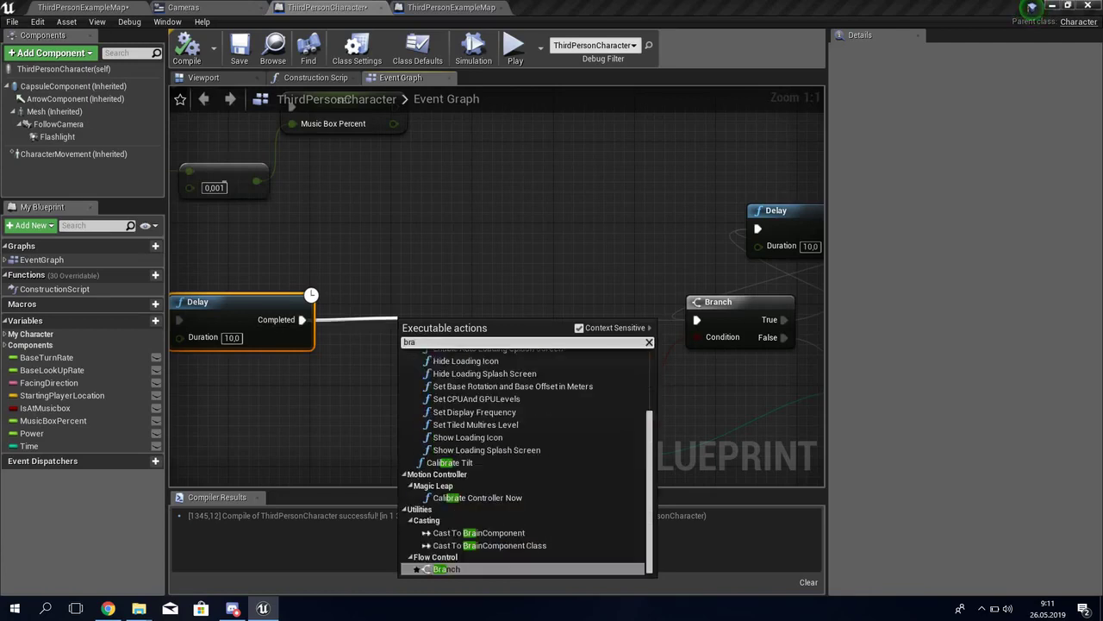
{"action": "key", "text": "Return"}
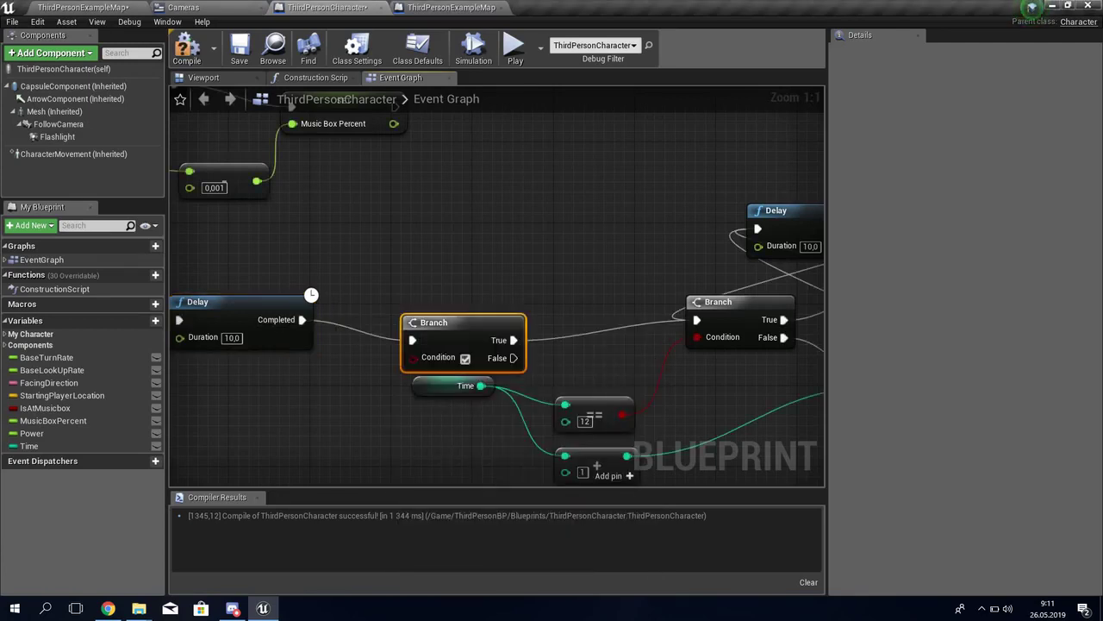
{"action": "left_click_drag", "start_coordinate": [433, 323], "coordinate": [466, 301]}
{"action": "left_click", "coordinate": [448, 385]}
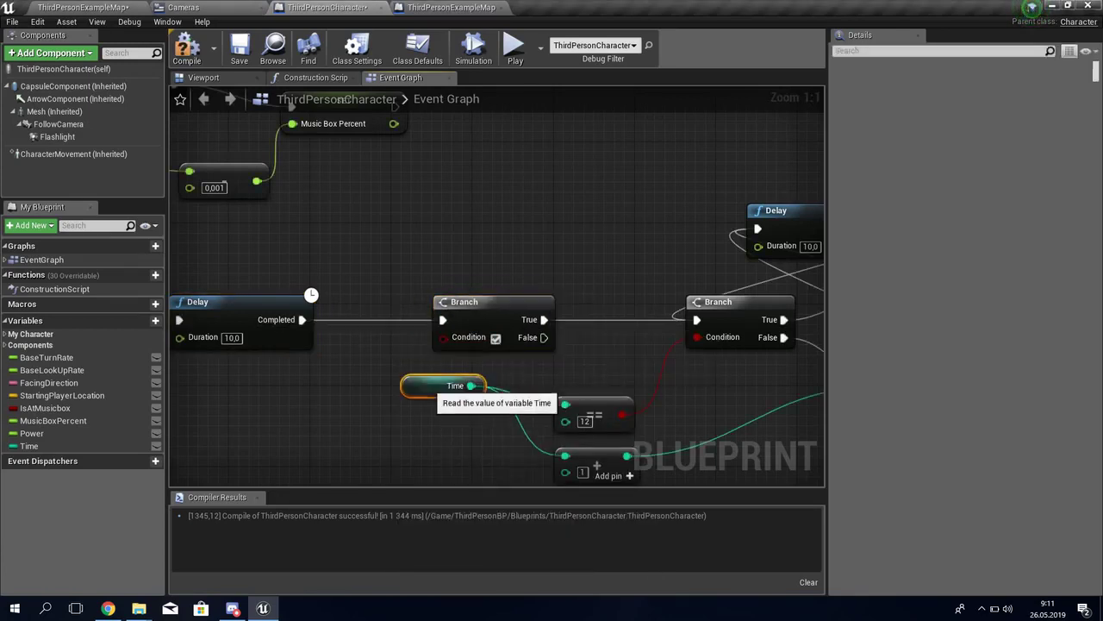
{"action": "mouse_move", "coordinate": [448, 386]}
{"action": "left_mouse_down"}
{"action": "mouse_move", "coordinate": [286, 386]}
{"action": "mouse_move", "coordinate": [362, 406]}
{"action": "left_mouse_up"}
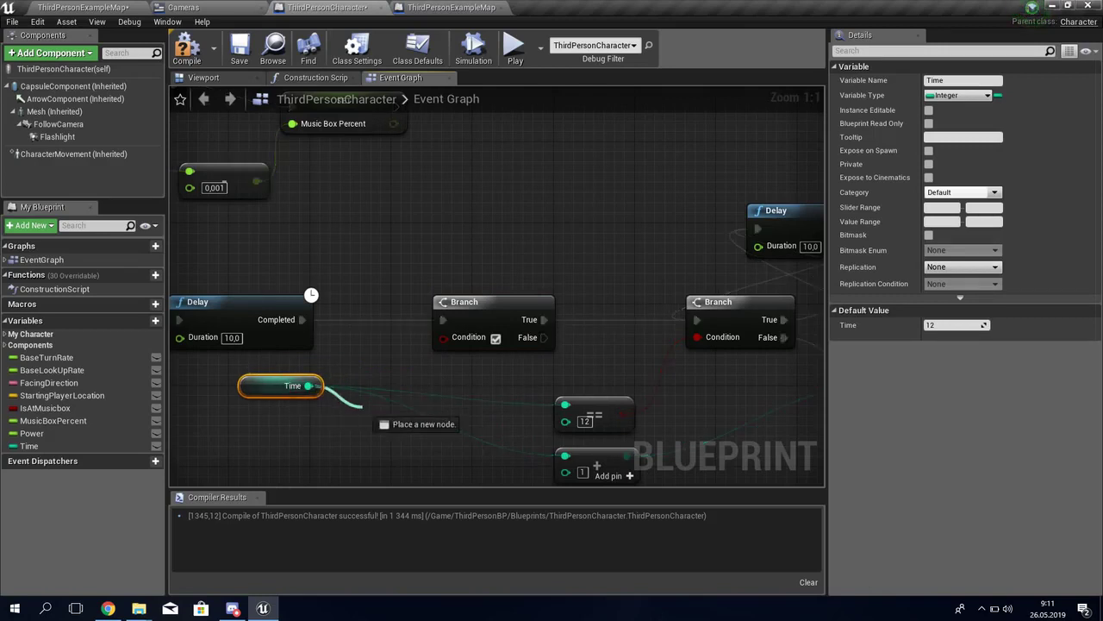
{"action": "type", "text": "="}
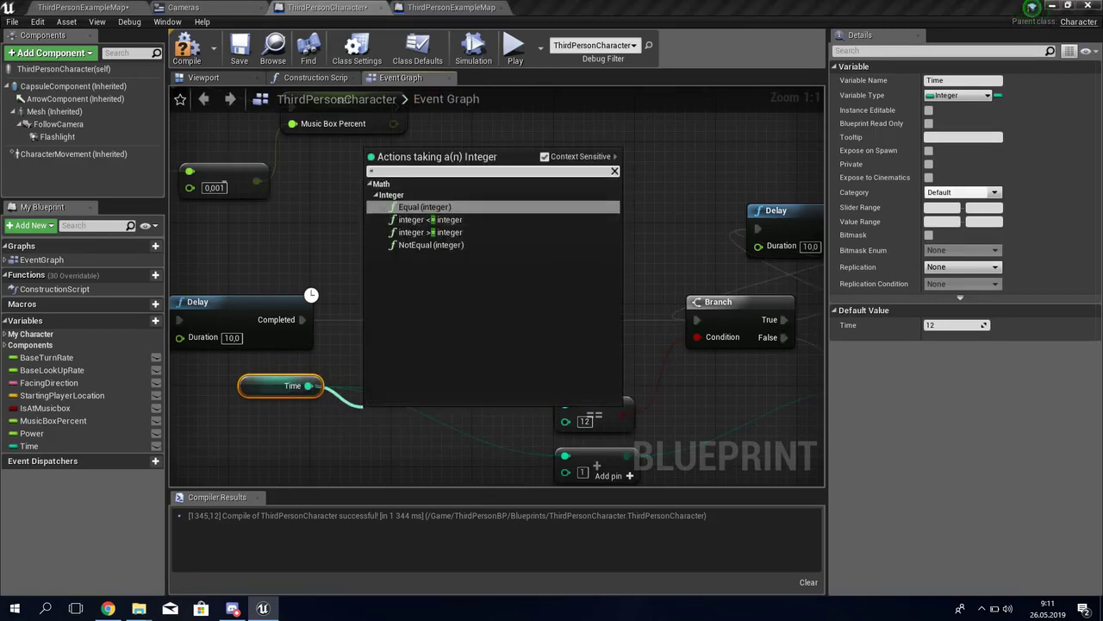
{"action": "key", "text": "Return"}
{"action": "type", "text": "5"}
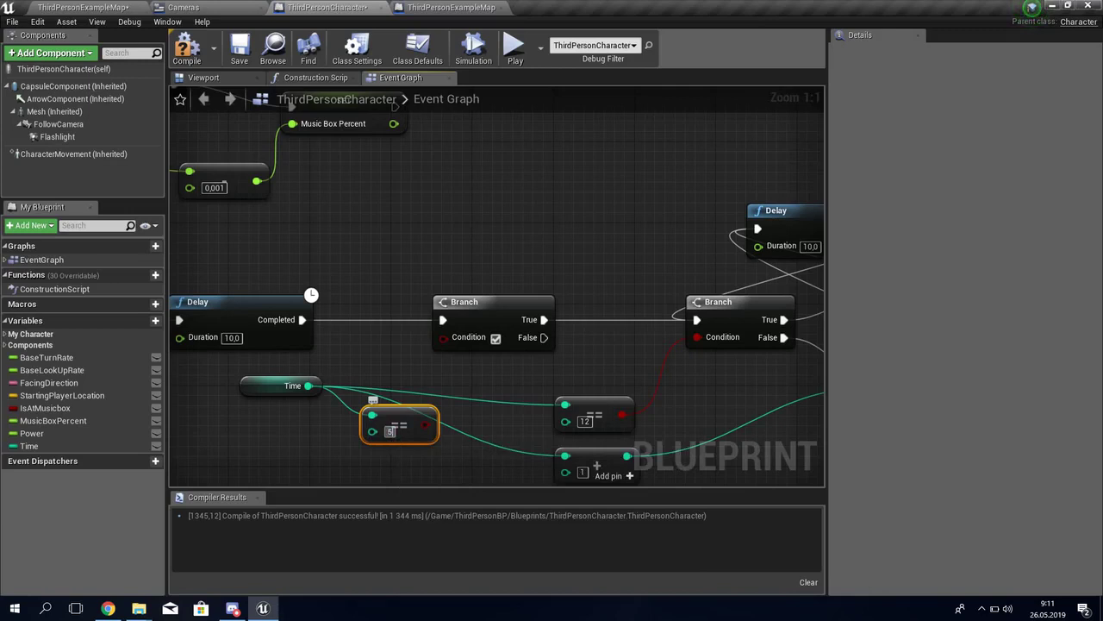
{"action": "left_click_drag", "start_coordinate": [426, 424], "coordinate": [443, 338]}
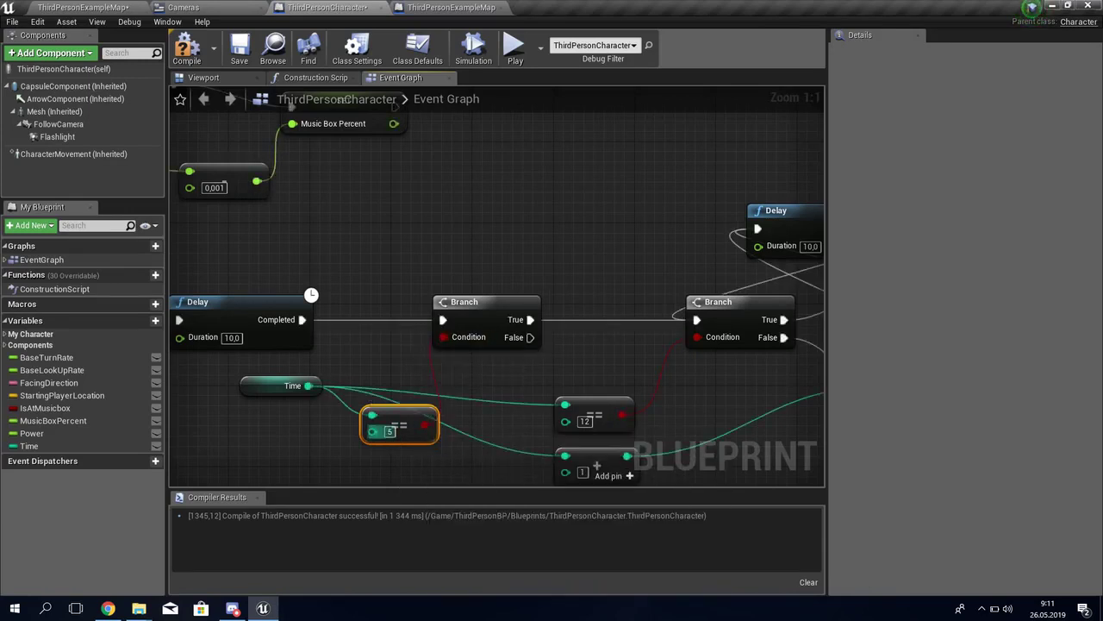
{"action": "left_click_drag", "start_coordinate": [396, 414], "coordinate": [386, 403]}
Pan the graph and pull a connection from the Branch's True output.
{"action": "mouse_move", "coordinate": [395, 102]}
{"action": "right_mouse_down"}
{"action": "mouse_move", "coordinate": [278, 104]}
{"action": "mouse_move", "coordinate": [298, 101]}
{"action": "right_mouse_up"}
{"action": "scroll", "coordinate": [277, 103], "scroll_direction": "down", "scroll_amount": 1}
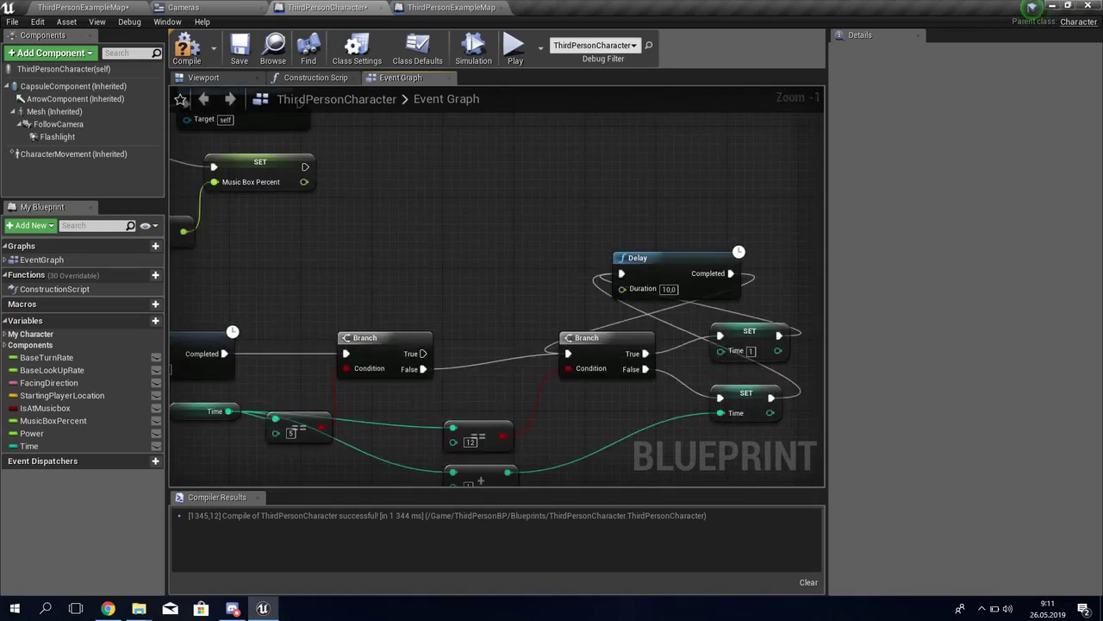
{"action": "right_click_drag", "start_coordinate": [297, 101], "coordinate": [342, 113]}
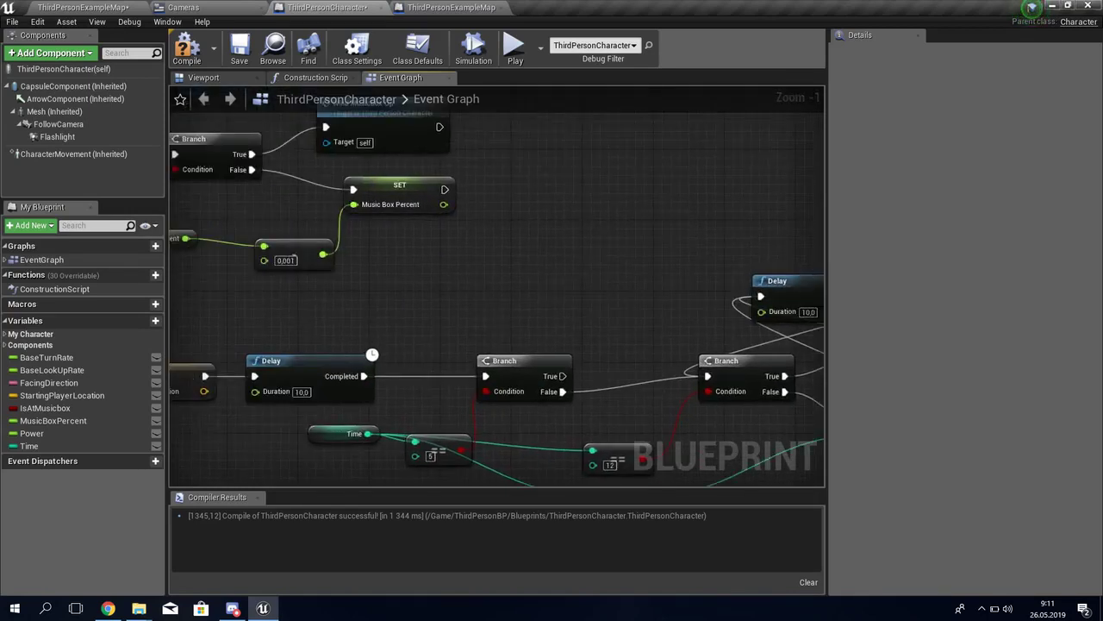
{"action": "scroll", "coordinate": [468, 365], "scroll_direction": "up", "scroll_amount": 1}
{"action": "mouse_move", "coordinate": [412, 416]}
{"action": "left_mouse_down"}
{"action": "mouse_move", "coordinate": [519, 236]}
{"action": "mouse_move", "coordinate": [488, 202]}
{"action": "left_mouse_up"}
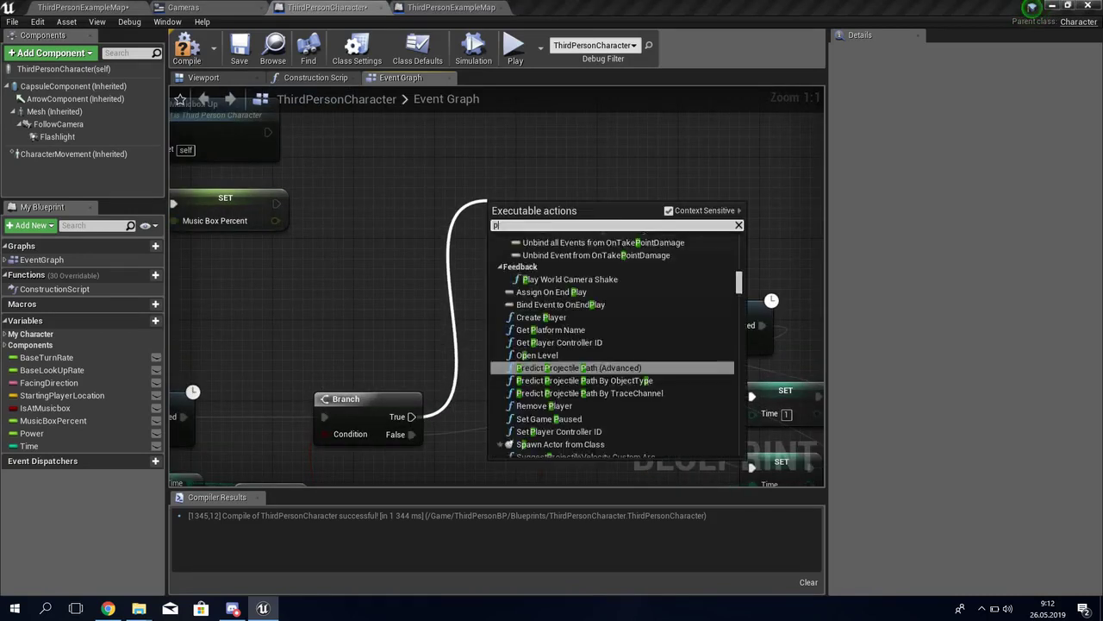
Add a Play Sound 2D node on the True branch playing FNAF_-_6_AM.
{"action": "type", "text": "play sou"}
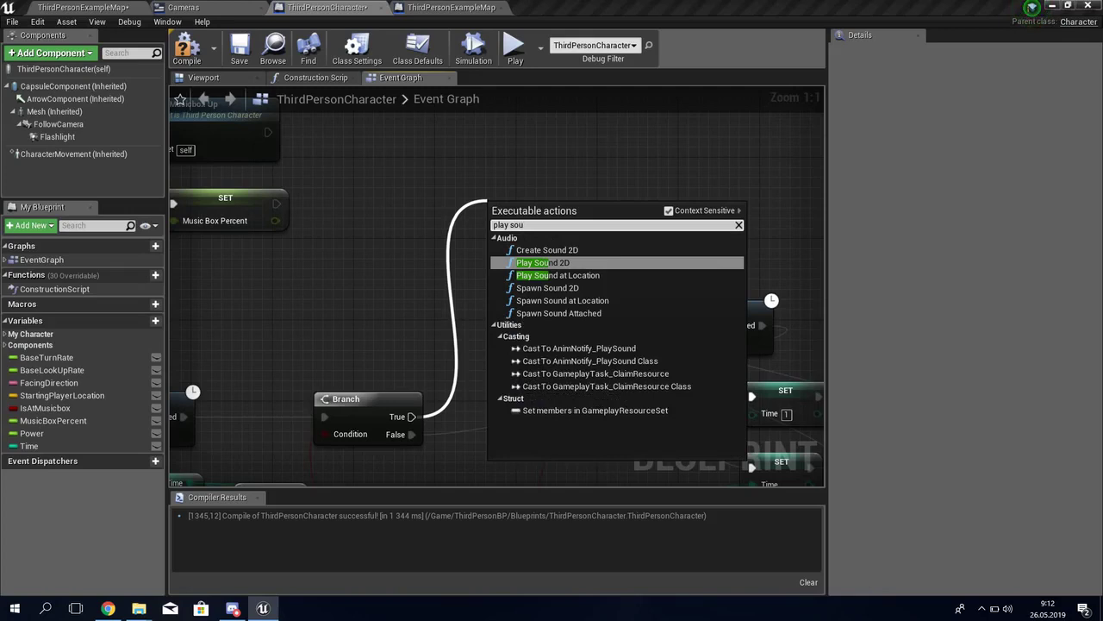
{"action": "key", "text": "Return"}
{"action": "left_click", "coordinate": [535, 250]}
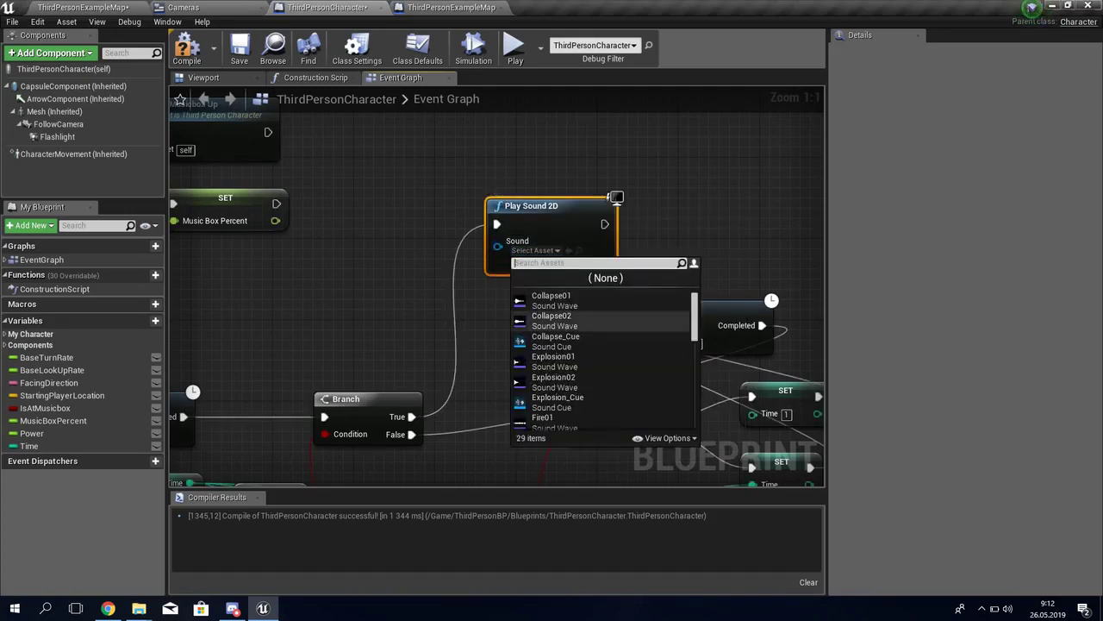
{"action": "scroll", "coordinate": [603, 371], "scroll_direction": "down", "scroll_amount": 2}
{"action": "scroll", "coordinate": [603, 370], "scroll_direction": "down", "scroll_amount": 2}
{"action": "scroll", "coordinate": [603, 363], "scroll_direction": "down", "scroll_amount": 2}
{"action": "scroll", "coordinate": [604, 362], "scroll_direction": "down", "scroll_amount": 2}
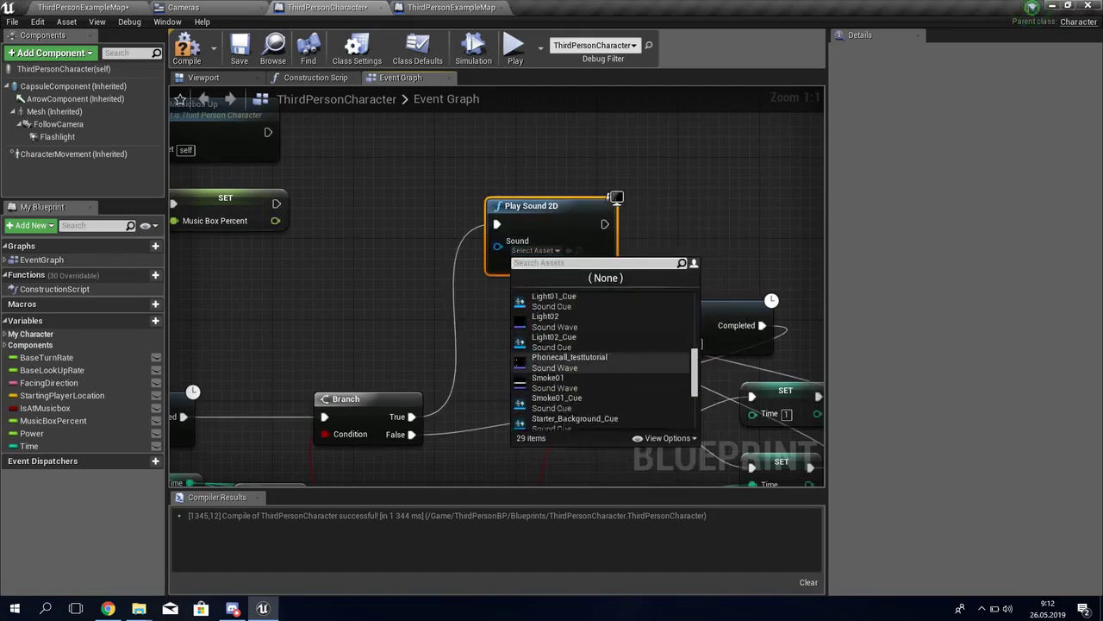
{"action": "scroll", "coordinate": [604, 362], "scroll_direction": "down", "scroll_amount": 2}
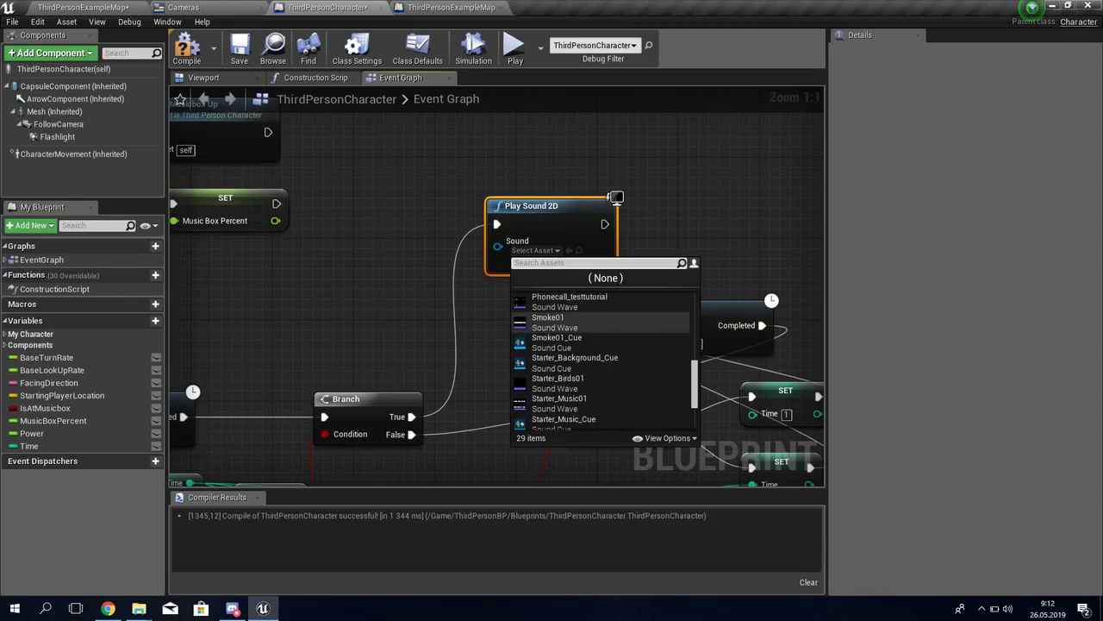
{"action": "scroll", "coordinate": [603, 362], "scroll_direction": "down", "scroll_amount": 2}
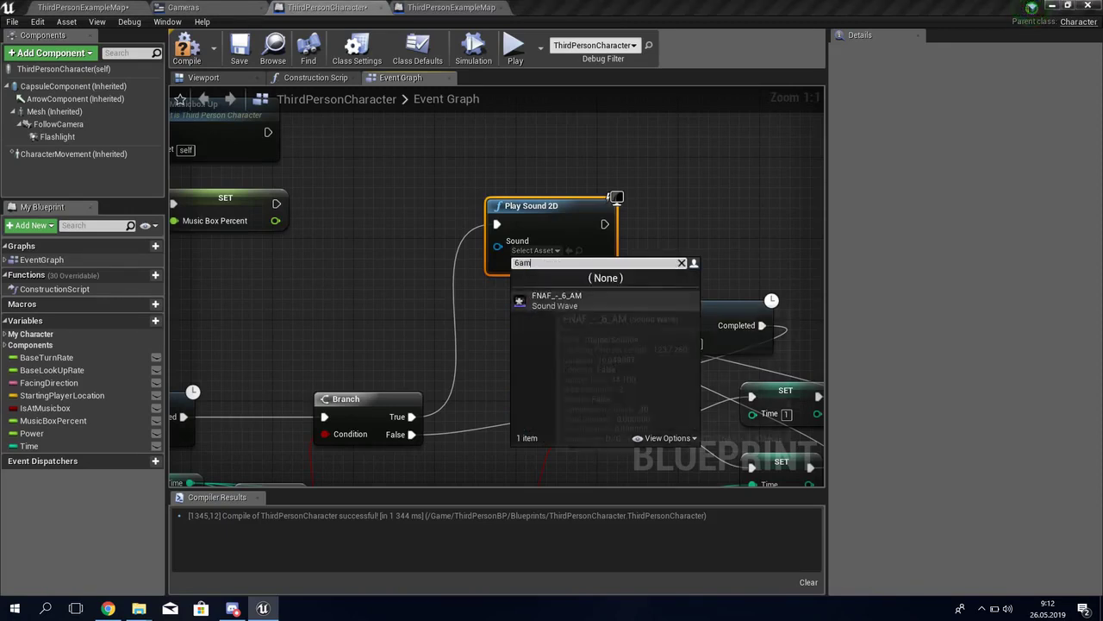
{"action": "left_click", "coordinate": [552, 297]}
Set the Play Sound 2D node's volume multiplier to 2.
{"action": "right_click_drag", "start_coordinate": [487, 319], "coordinate": [348, 381]}
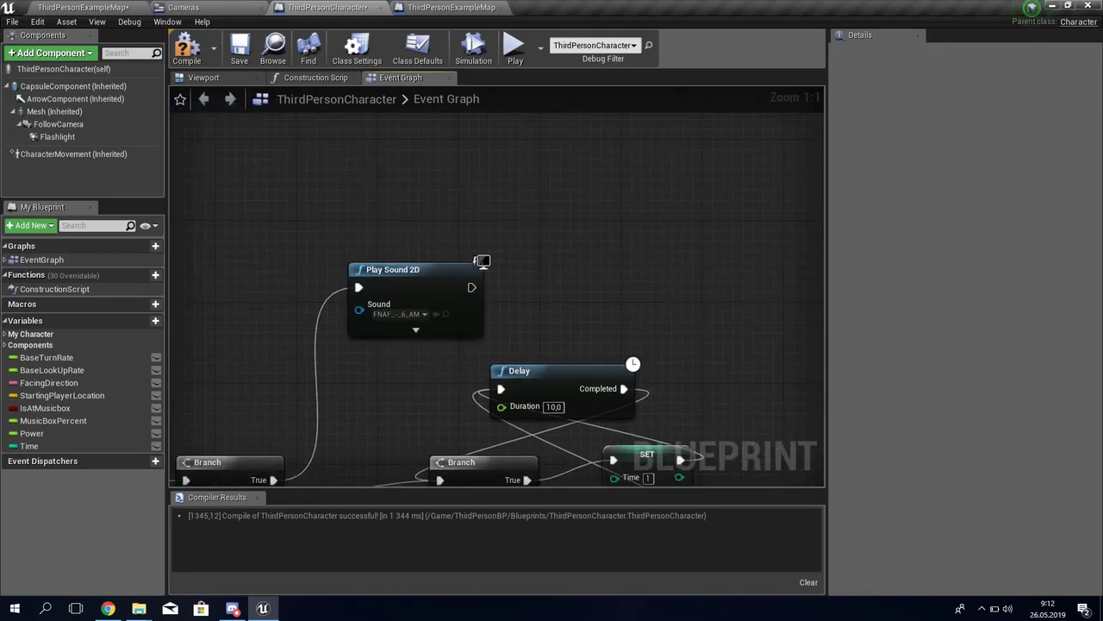
{"action": "left_click_drag", "start_coordinate": [481, 260], "coordinate": [473, 190]}
{"action": "left_click", "coordinate": [405, 260]}
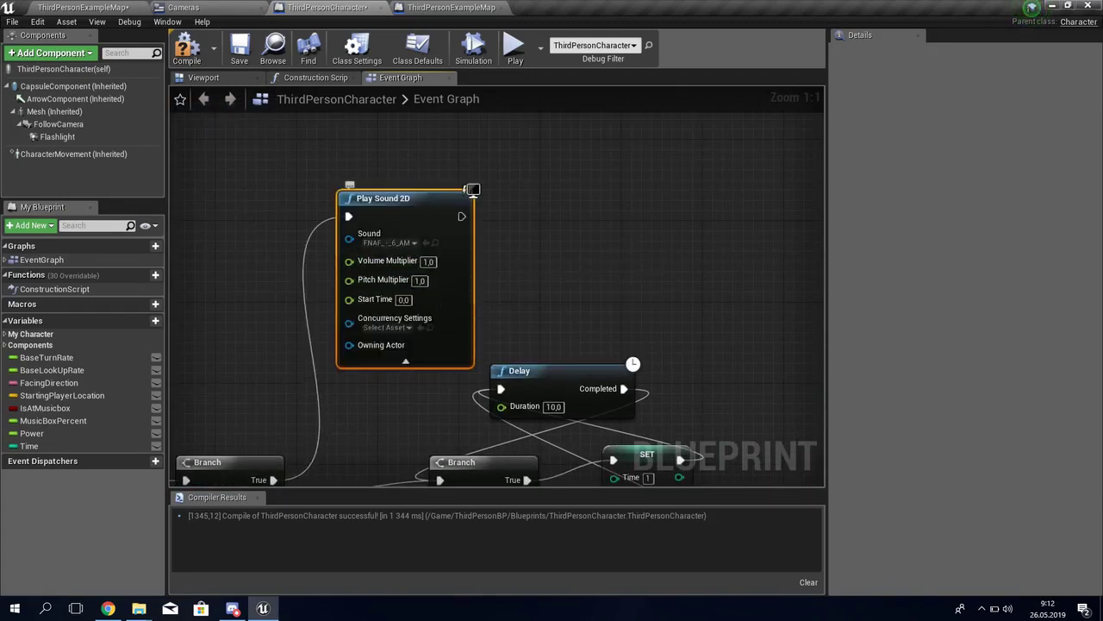
{"action": "key", "text": "Return"}
Follow the sound node with a 10-second Delay node.
{"action": "right_click_drag", "start_coordinate": [473, 189], "coordinate": [327, 262]}
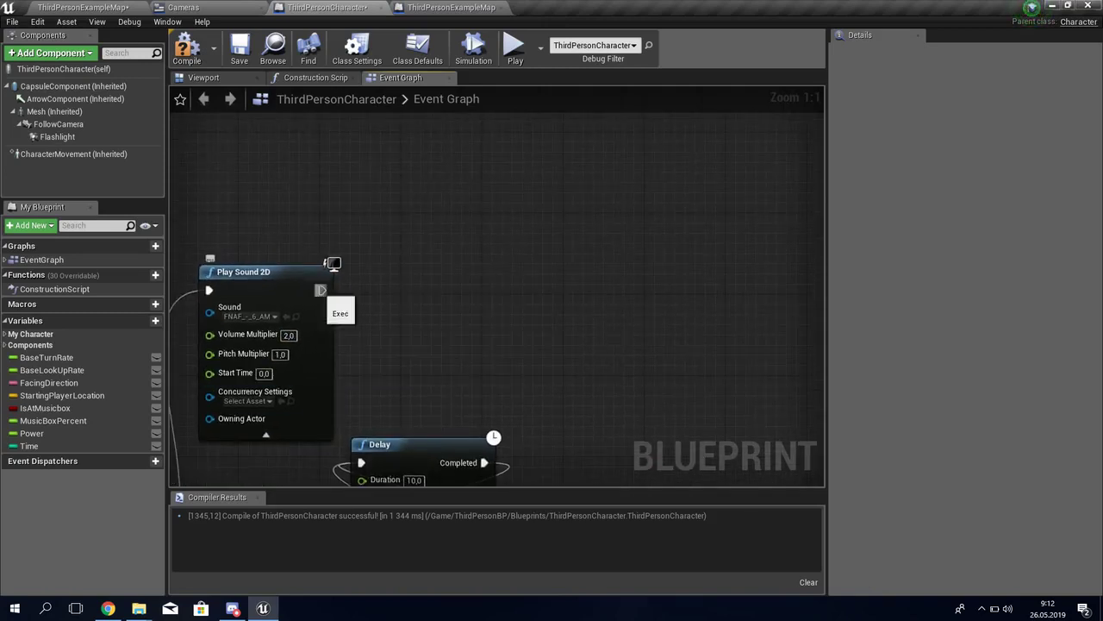
{"action": "left_click_drag", "start_coordinate": [321, 290], "coordinate": [466, 253]}
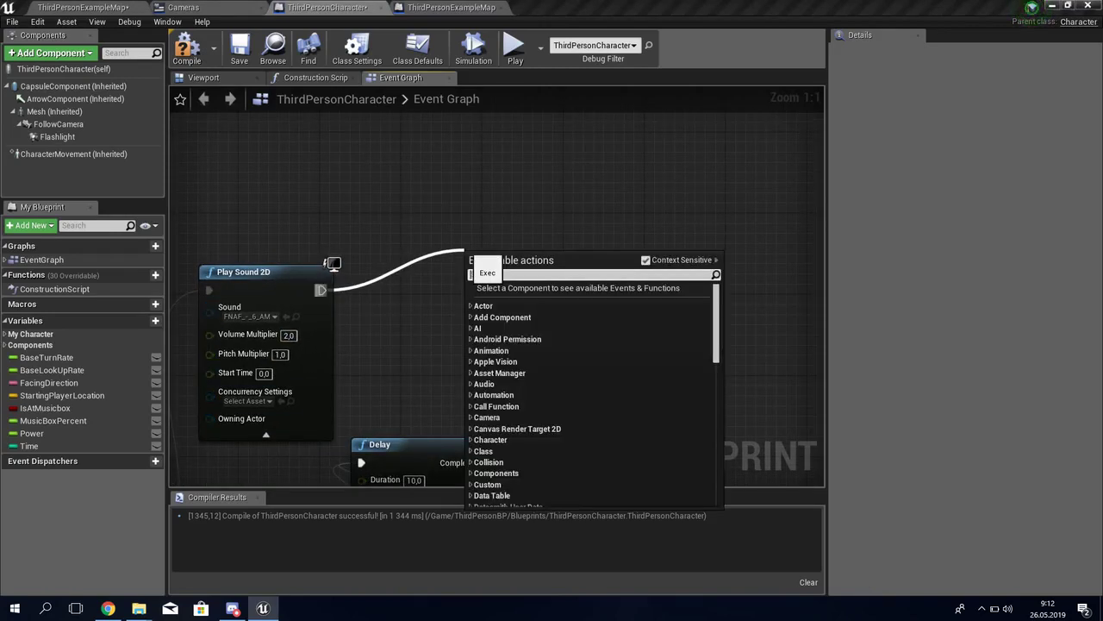
{"action": "type", "text": "delay"}
{"action": "key", "text": "Return"}
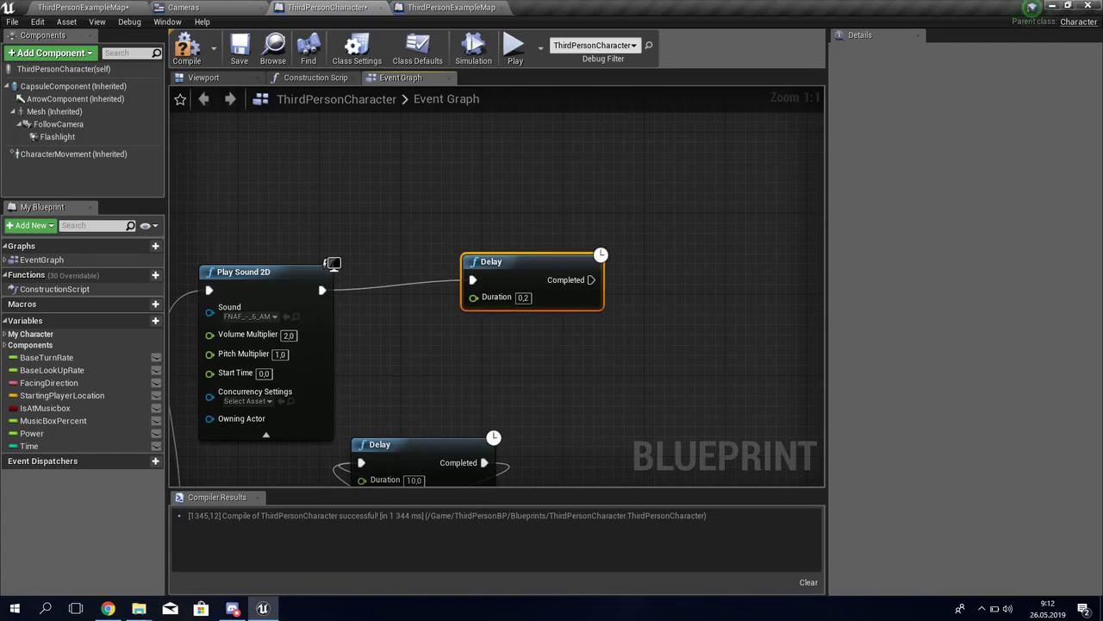
{"action": "left_click", "coordinate": [522, 297]}
{"action": "left_click", "coordinate": [82, 7]}
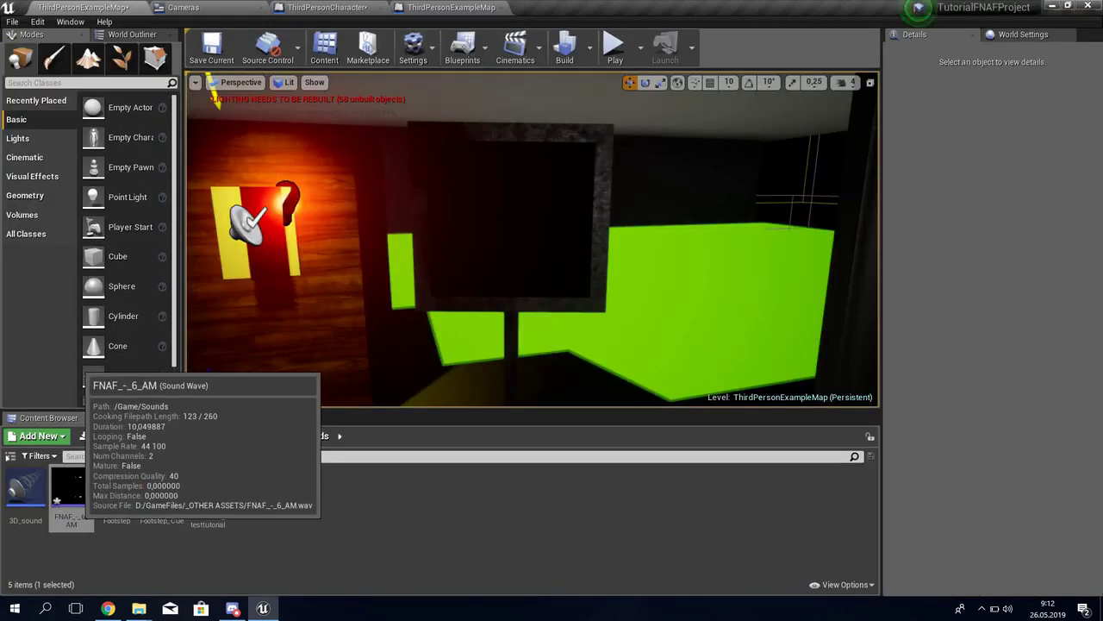
Add an Open Level node for Night2 after the Delay's Completed pin in ThirdPersonCharacter.
{"action": "left_click", "coordinate": [451, 7]}
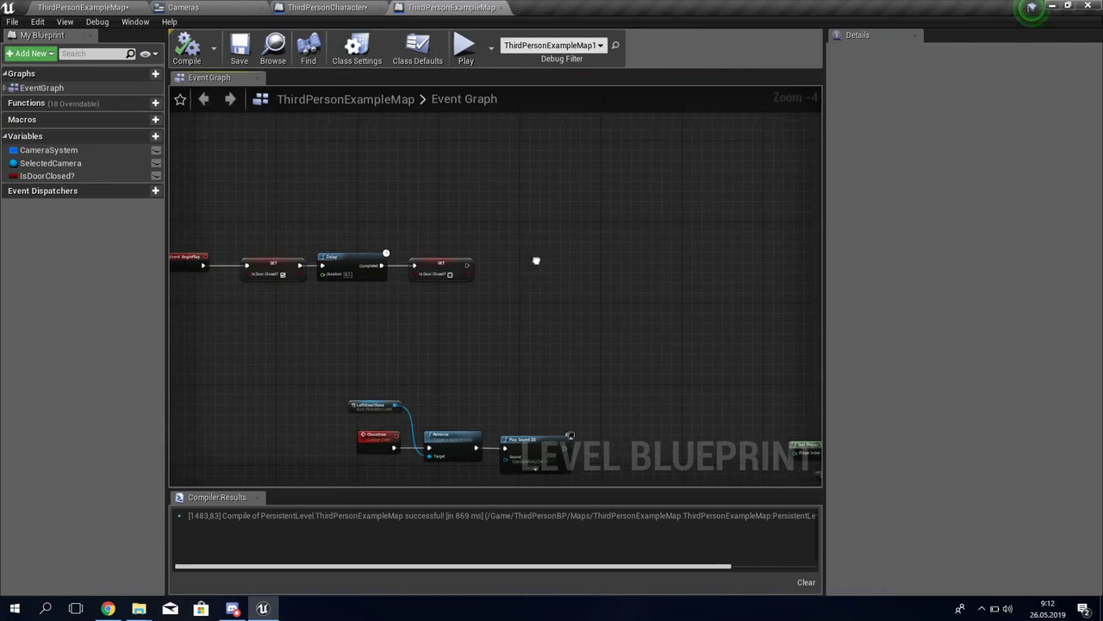
{"action": "left_click", "coordinate": [336, 7]}
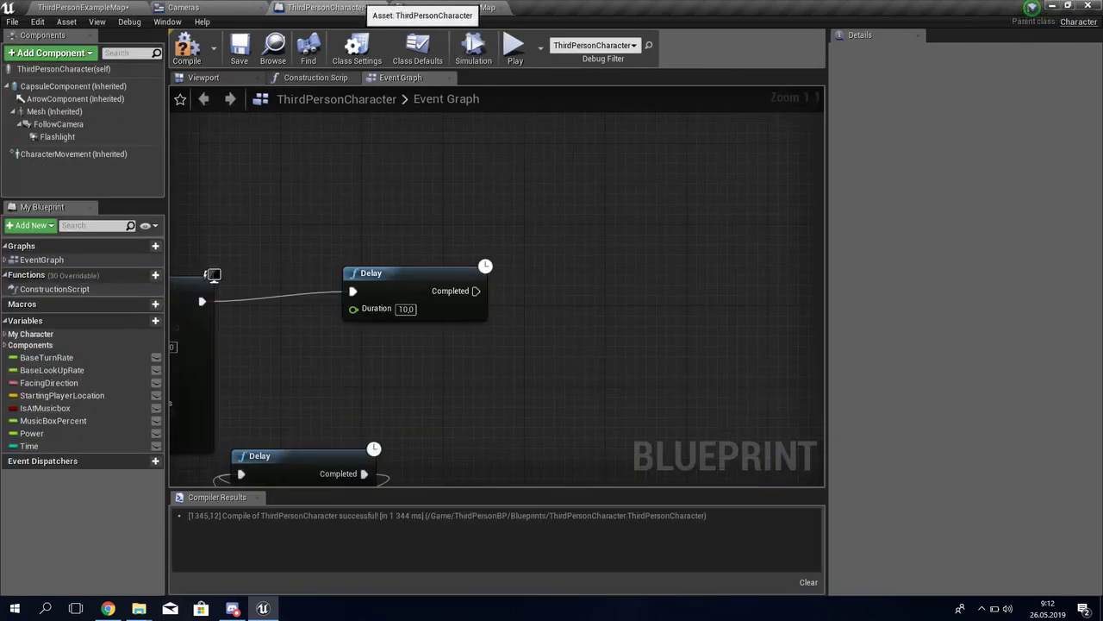
{"action": "mouse_move", "coordinate": [388, 285]}
{"action": "right_mouse_down"}
{"action": "mouse_move", "coordinate": [488, 316]}
{"action": "mouse_move", "coordinate": [296, 339]}
{"action": "right_mouse_up"}
{"action": "left_click", "coordinate": [448, 319]}
{"action": "left_click_drag", "start_coordinate": [382, 363], "coordinate": [500, 351]}
{"action": "type", "text": "op"}
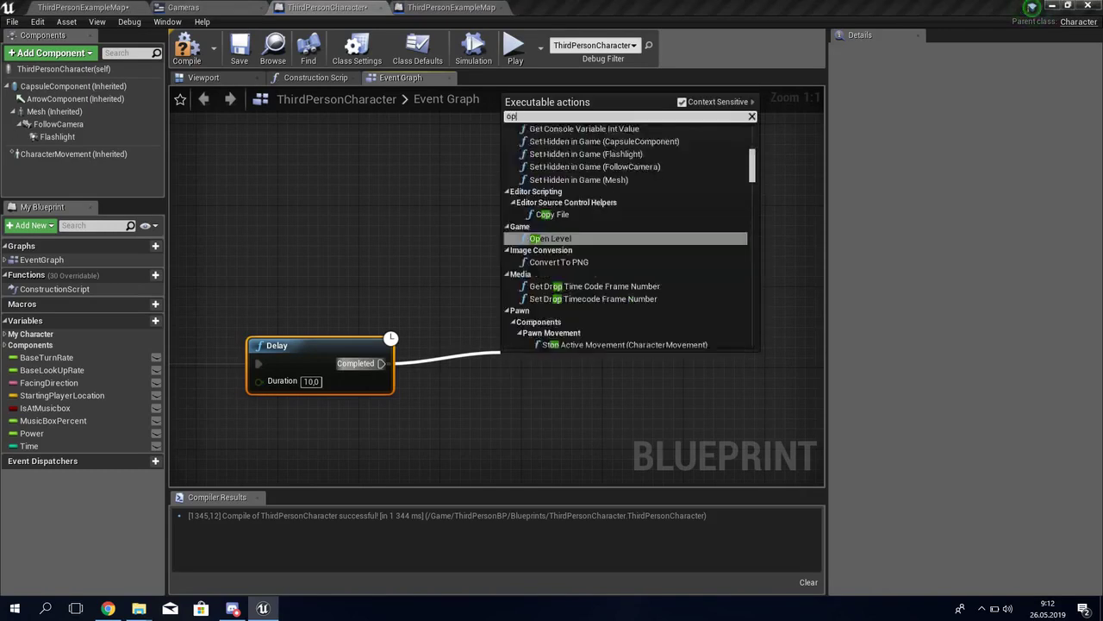
{"action": "type", "text": "en"}
{"action": "key", "text": "Return"}
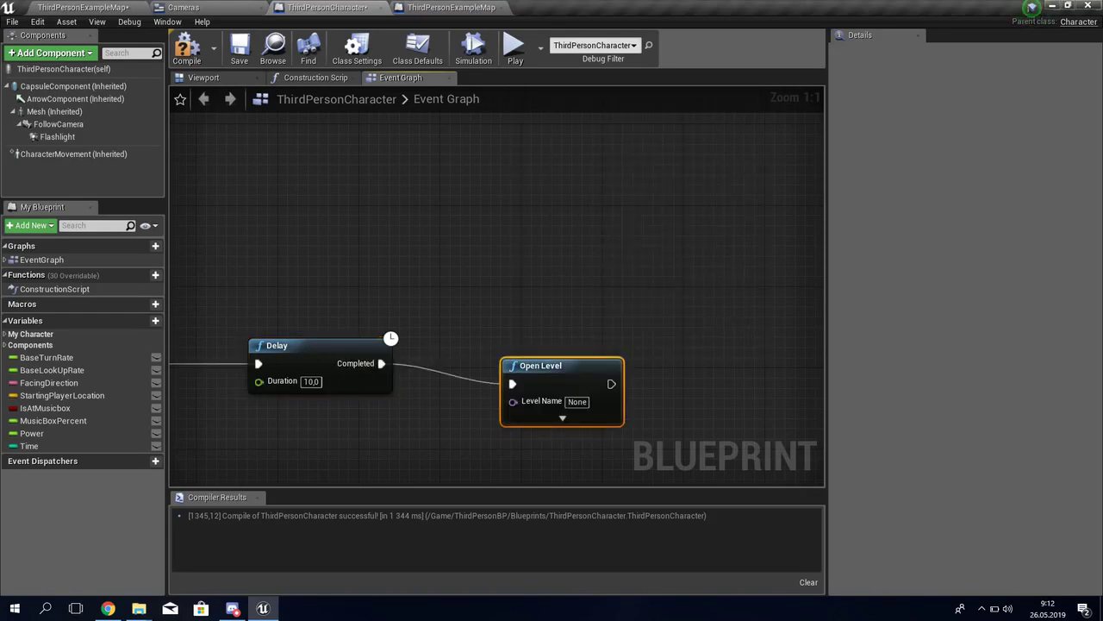
{"action": "left_click_drag", "start_coordinate": [595, 393], "coordinate": [585, 372]}
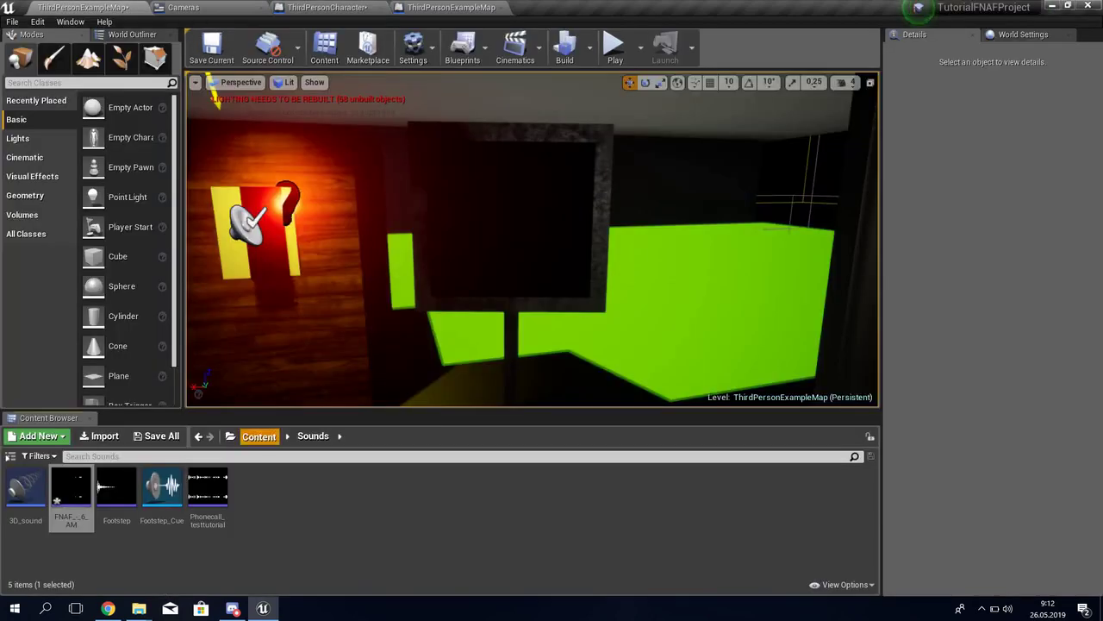
Duplicate ThirdPersonExampleMap in ThirdPersonBP > Maps as Night2 and open it.
{"action": "left_click", "coordinate": [259, 436]}
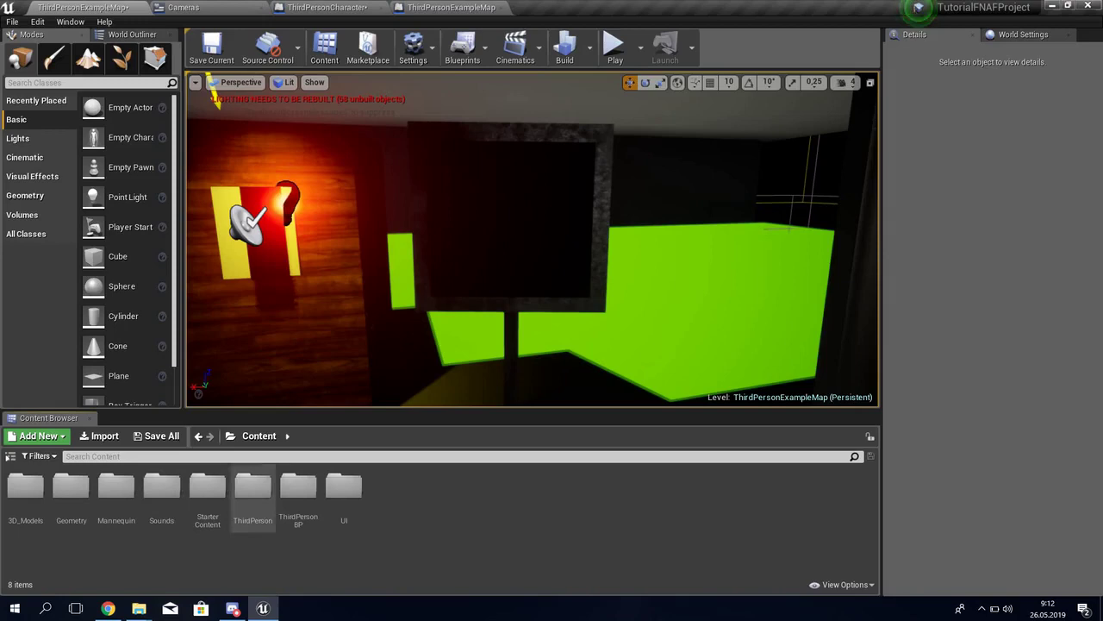
{"action": "double_click", "coordinate": [298, 487]}
{"action": "double_click", "coordinate": [70, 487]}
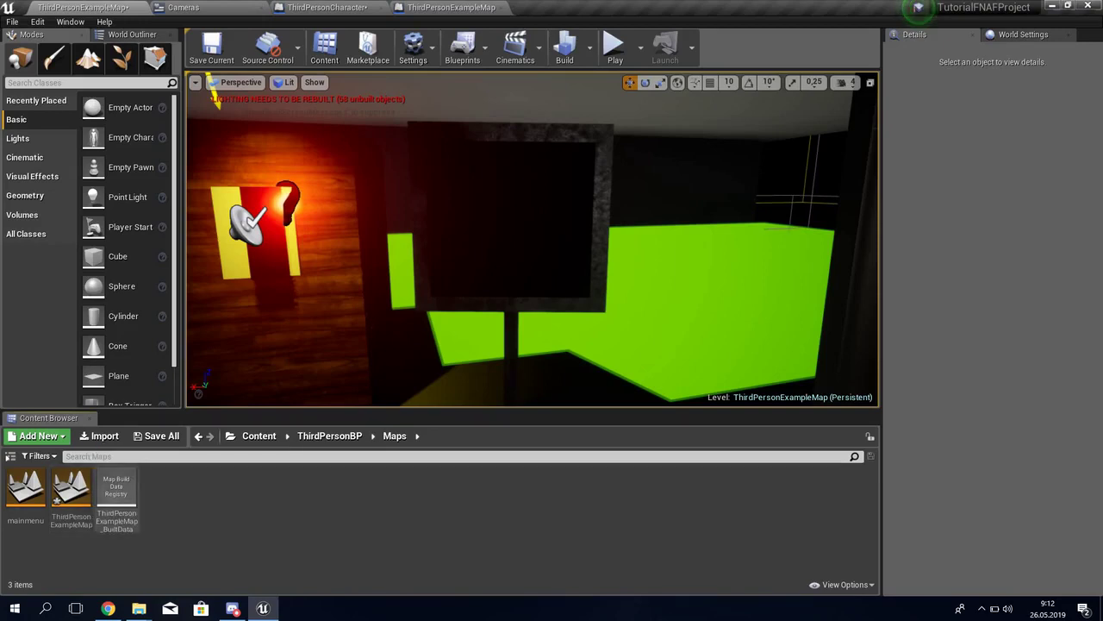
{"action": "right_click", "coordinate": [69, 492]}
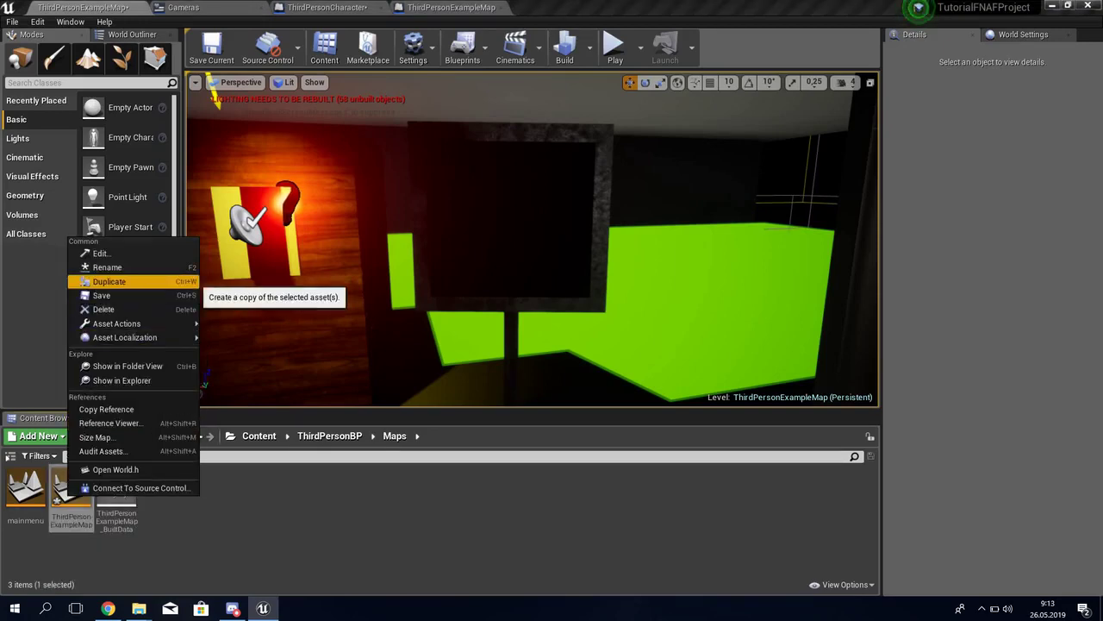
{"action": "left_click", "coordinate": [109, 281]}
{"action": "type", "text": "Night2"}
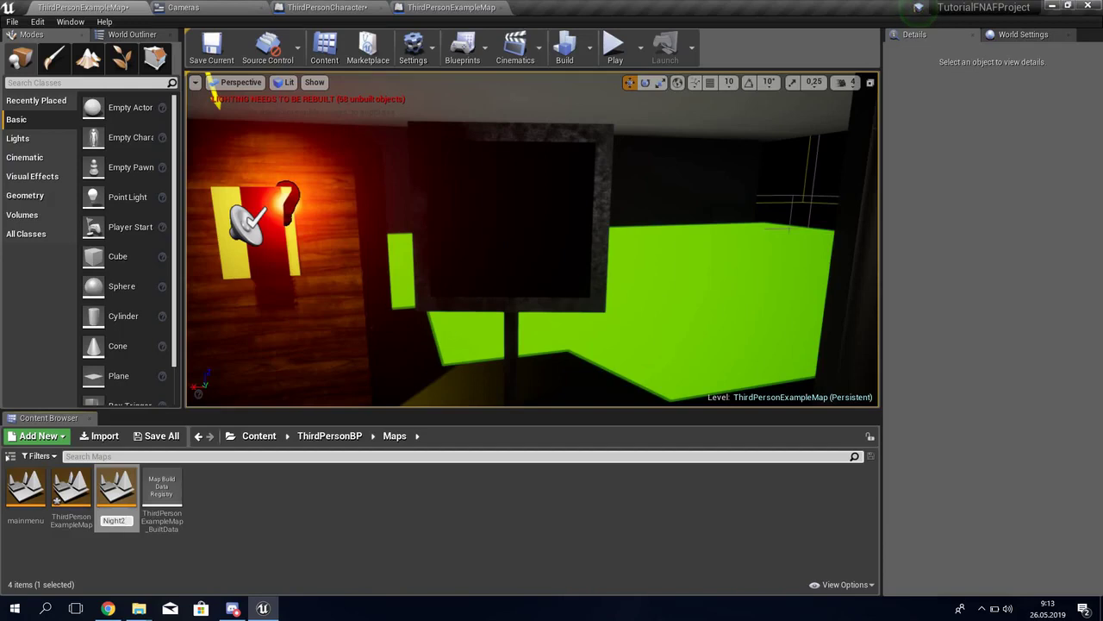
{"action": "key", "text": "Return"}
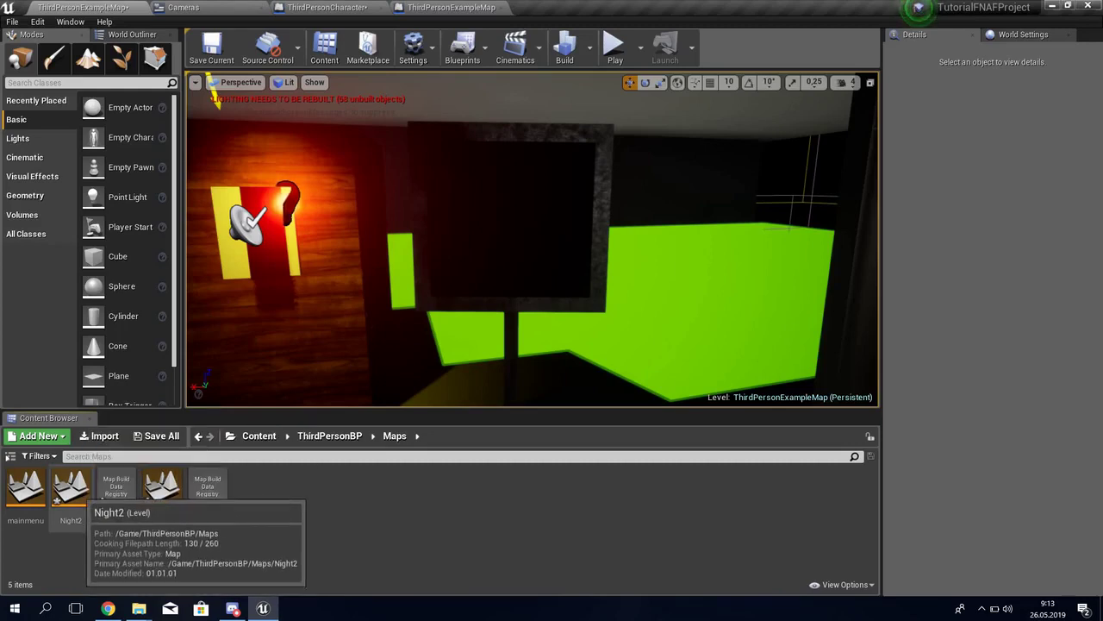
{"action": "double_click", "coordinate": [70, 490]}
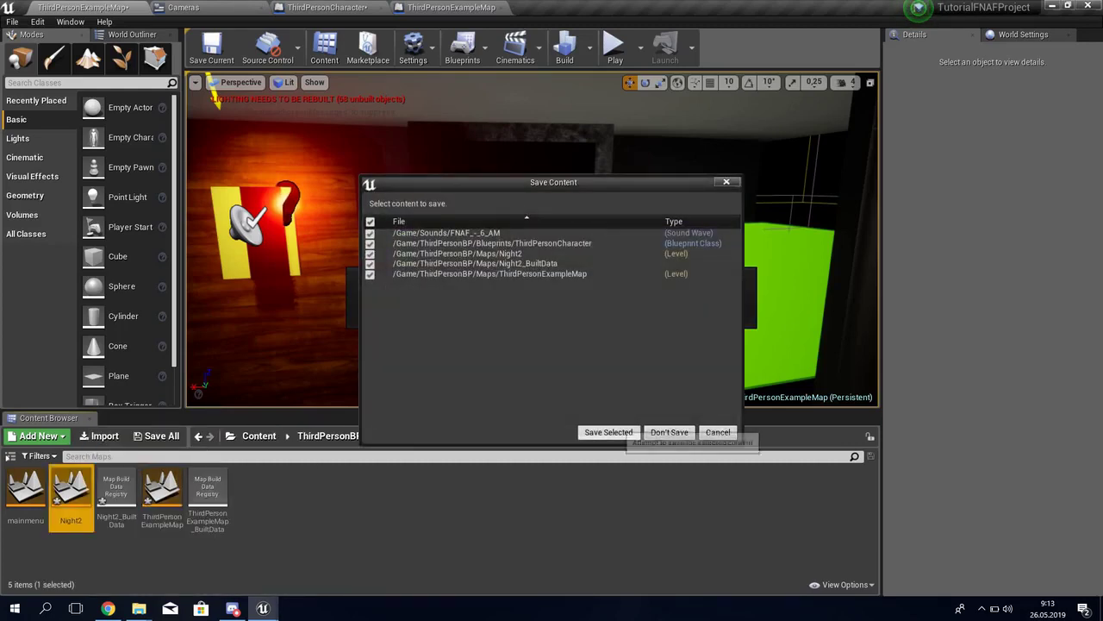
Save the modified assets, then briefly play-test Night2 and stop with Esc.
{"action": "left_click", "coordinate": [665, 432]}
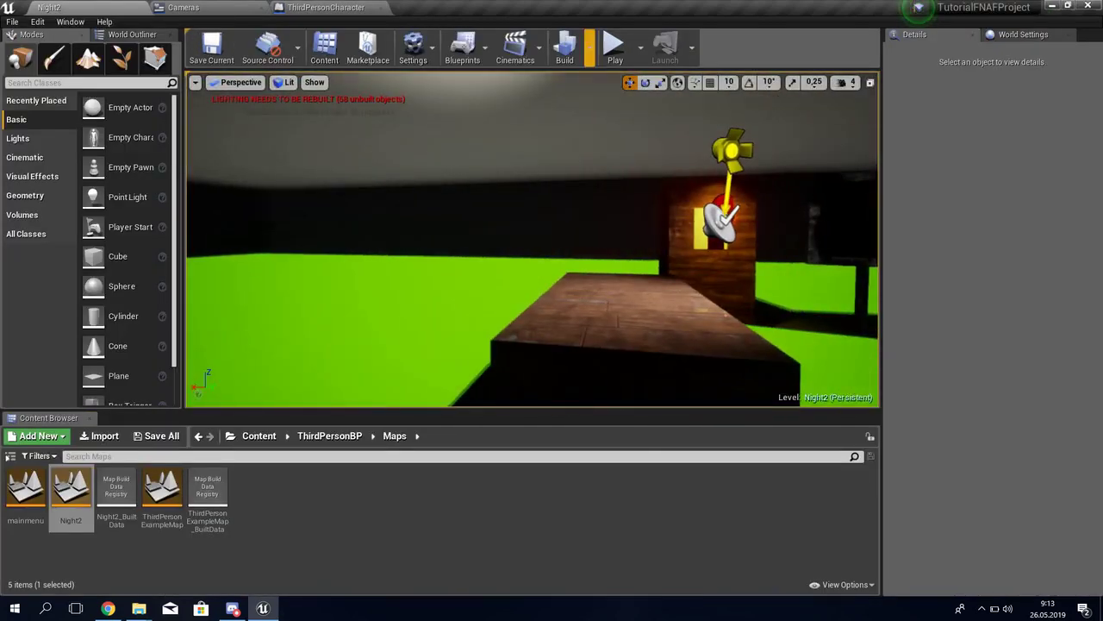
{"action": "left_click", "coordinate": [616, 47]}
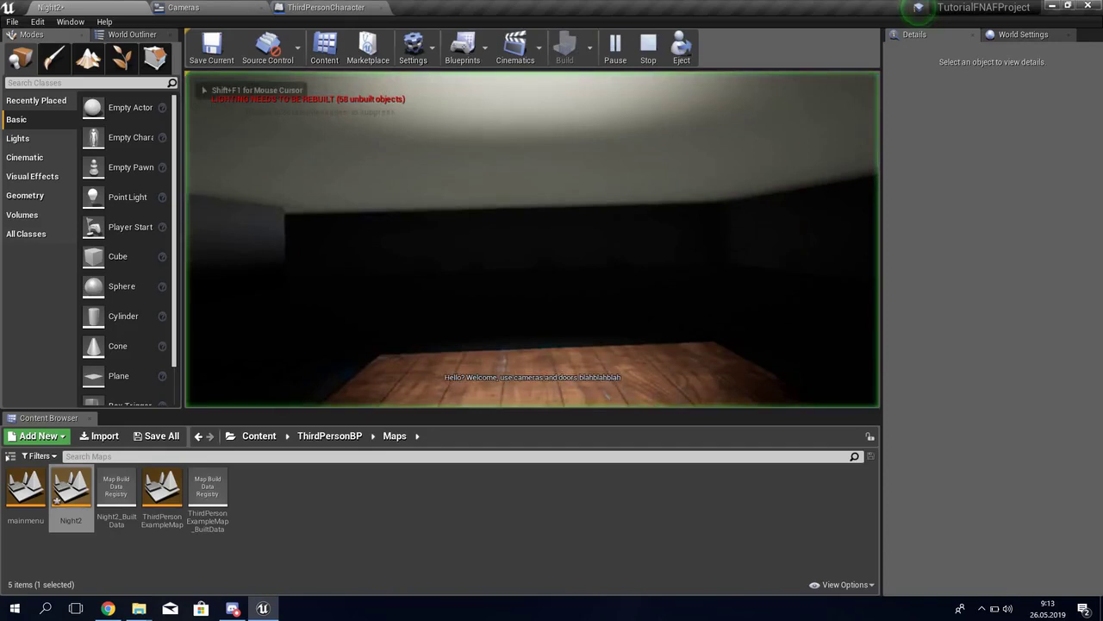
{"action": "key", "text": "Escape"}
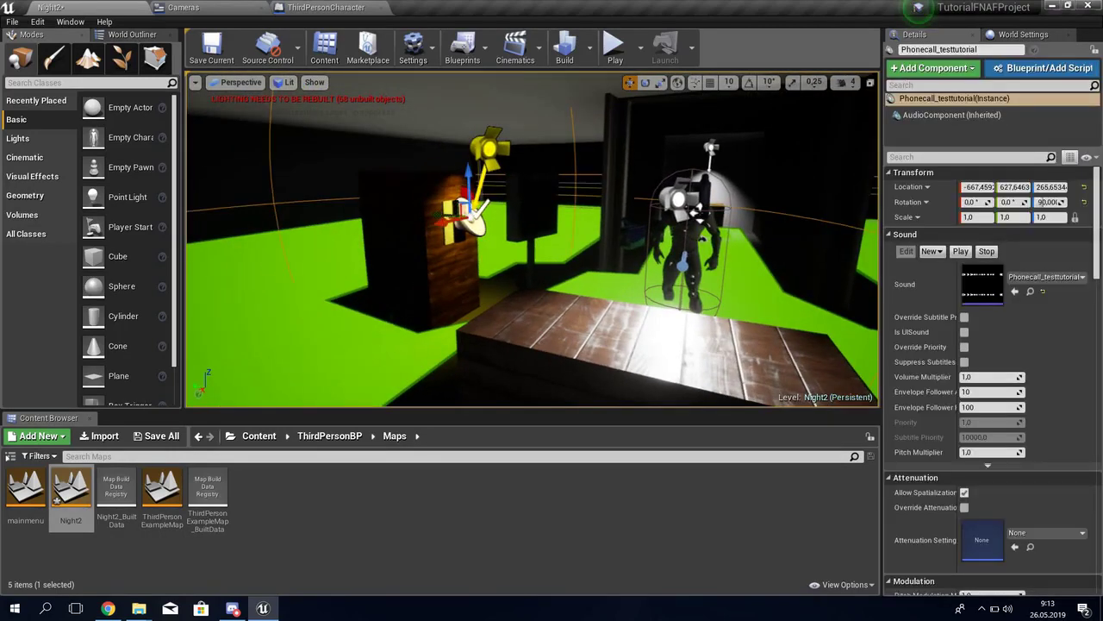
Inspect the Phonecall_testtutorial actor's sound choices and frame the actor in the viewport.
{"action": "left_click", "coordinate": [1045, 277]}
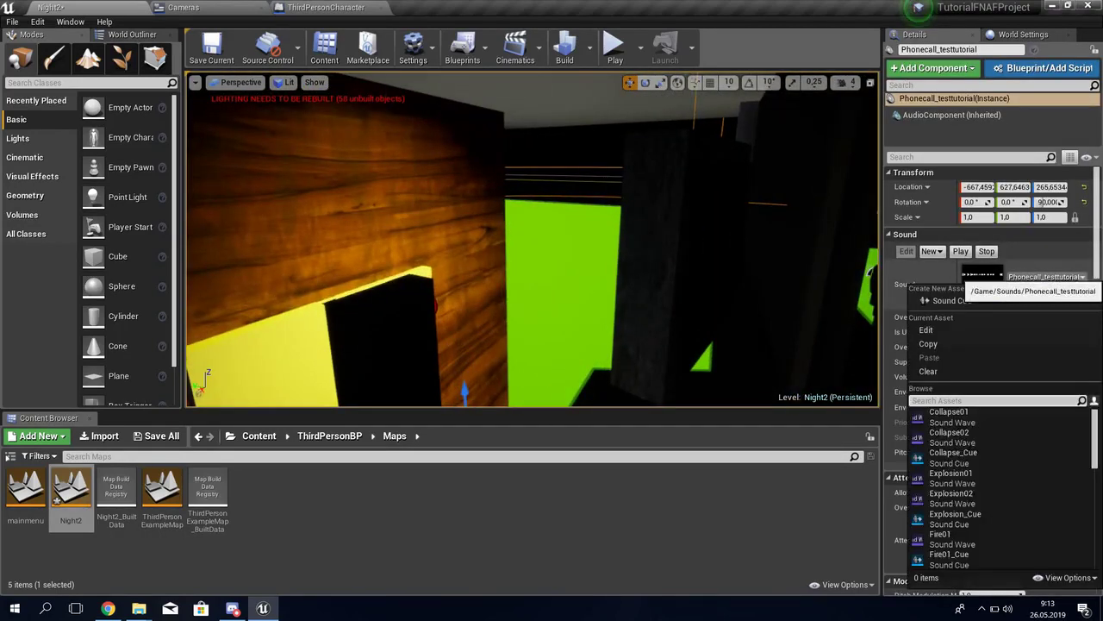
{"action": "scroll", "coordinate": [1000, 483], "scroll_direction": "down", "scroll_amount": 5}
{"action": "left_click", "coordinate": [956, 552]}
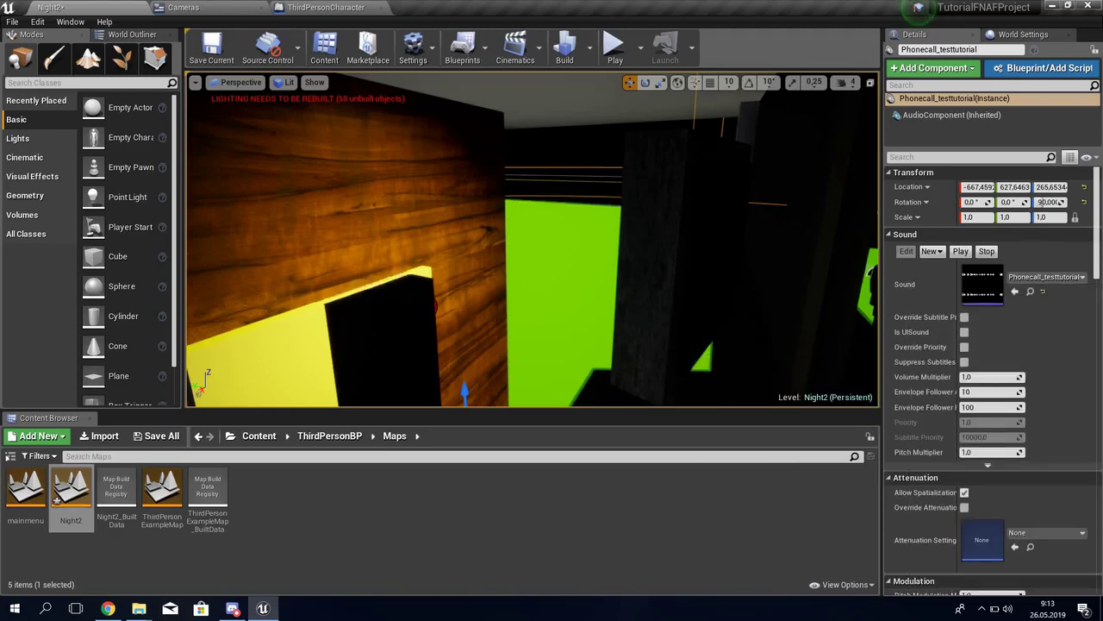
{"action": "key", "text": "f"}
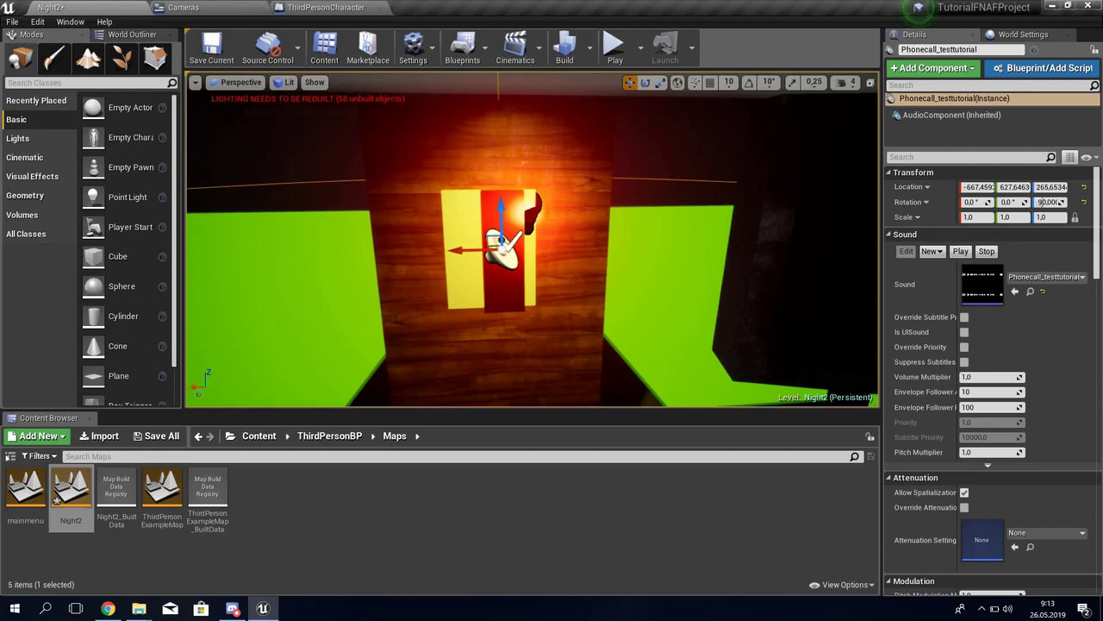
{"action": "mouse_move", "coordinate": [532, 241]}
{"action": "left_mouse_down", "text": "alt"}
{"action": "mouse_move", "coordinate": [448, 242]}
{"action": "mouse_move", "coordinate": [522, 251]}
{"action": "left_mouse_up", "text": "alt"}
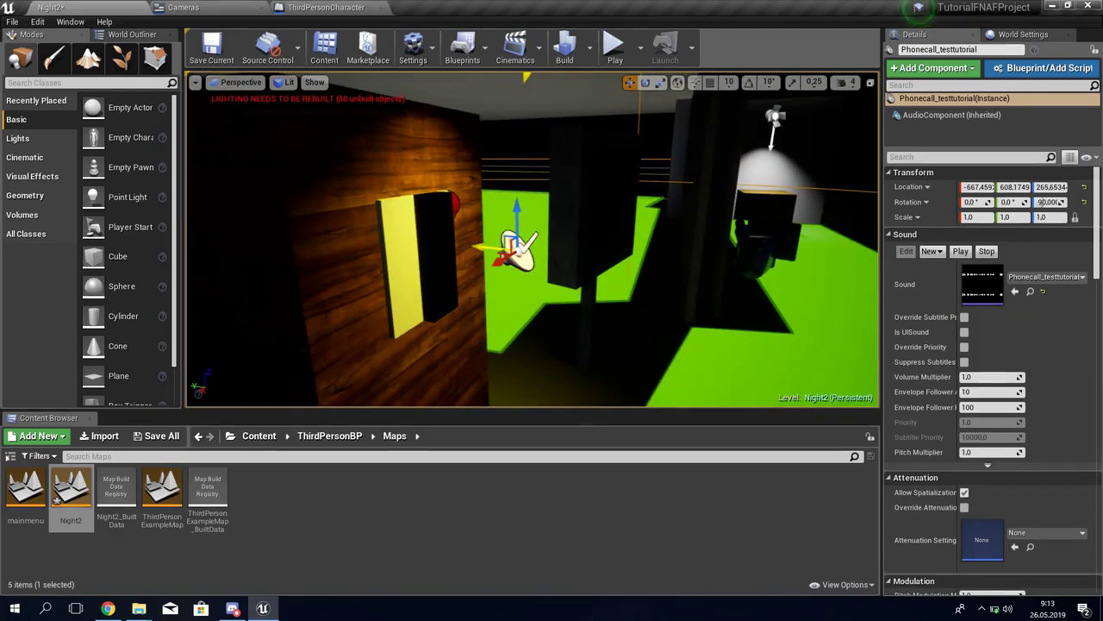
Set the phone-call actor's Sound to None instead of deleting it.
{"action": "key", "text": "Delete"}
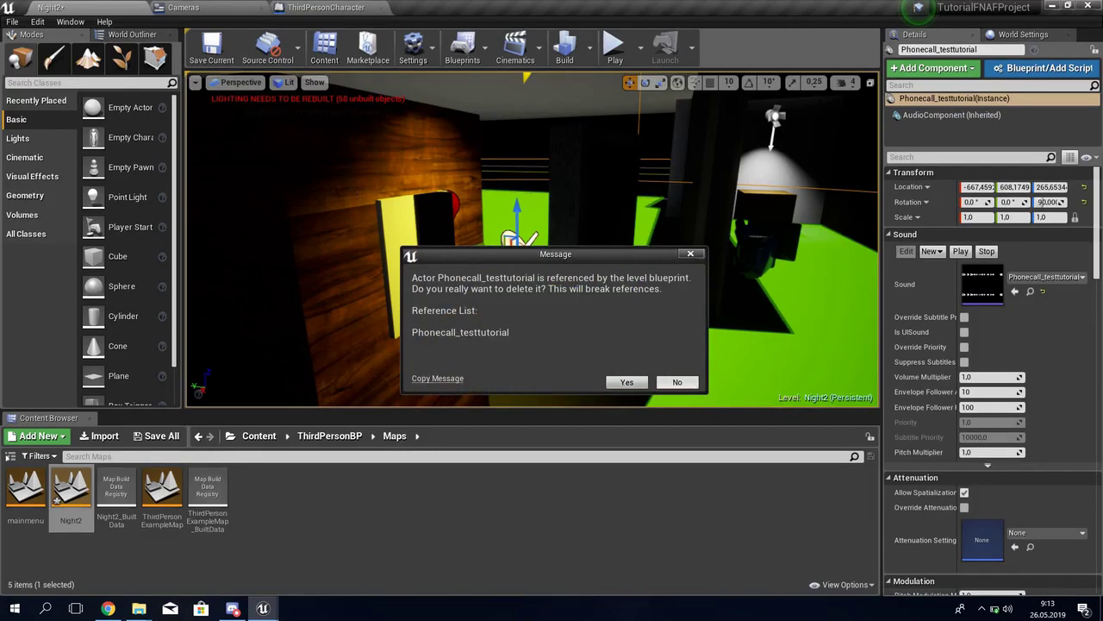
{"action": "left_click", "coordinate": [676, 382]}
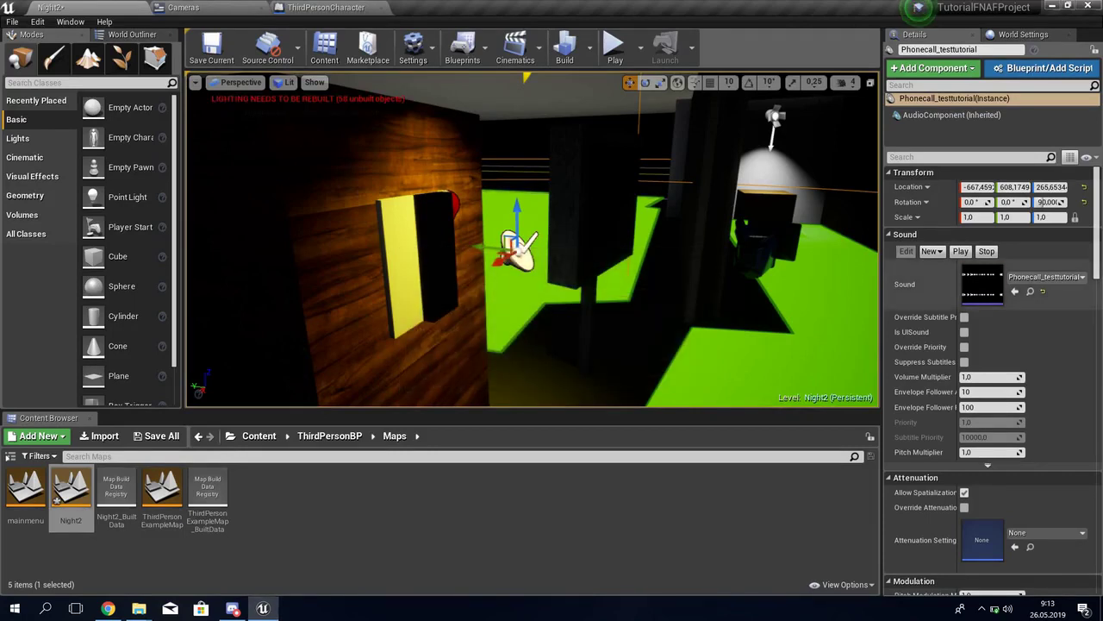
{"action": "left_click", "coordinate": [1042, 291]}
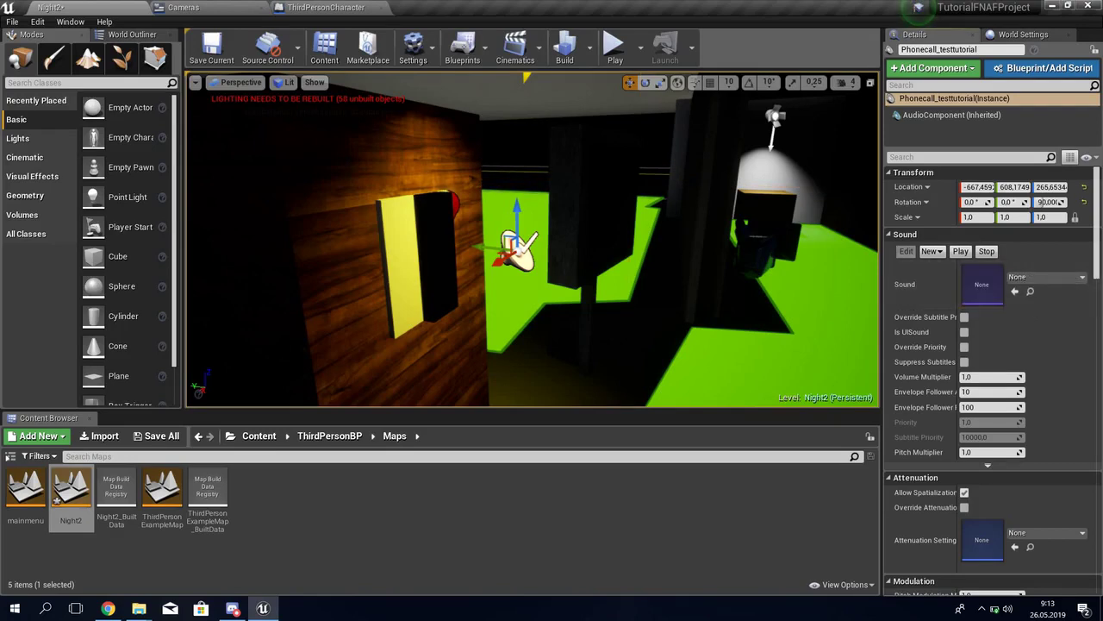
{"action": "right_click_drag", "start_coordinate": [533, 239], "coordinate": [534, 239]}
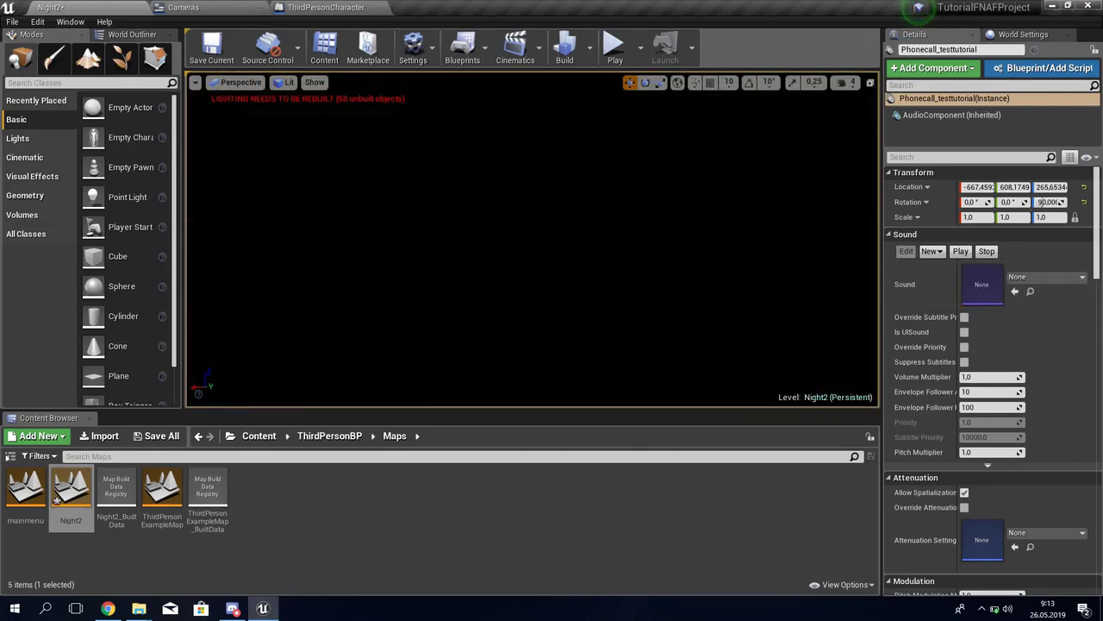
{"action": "right_click_drag", "start_coordinate": [568, 268], "coordinate": [567, 268]}
Move the second Freddy, then dim the room's point light and raise it near the ceiling.
{"action": "left_click", "coordinate": [435, 310]}
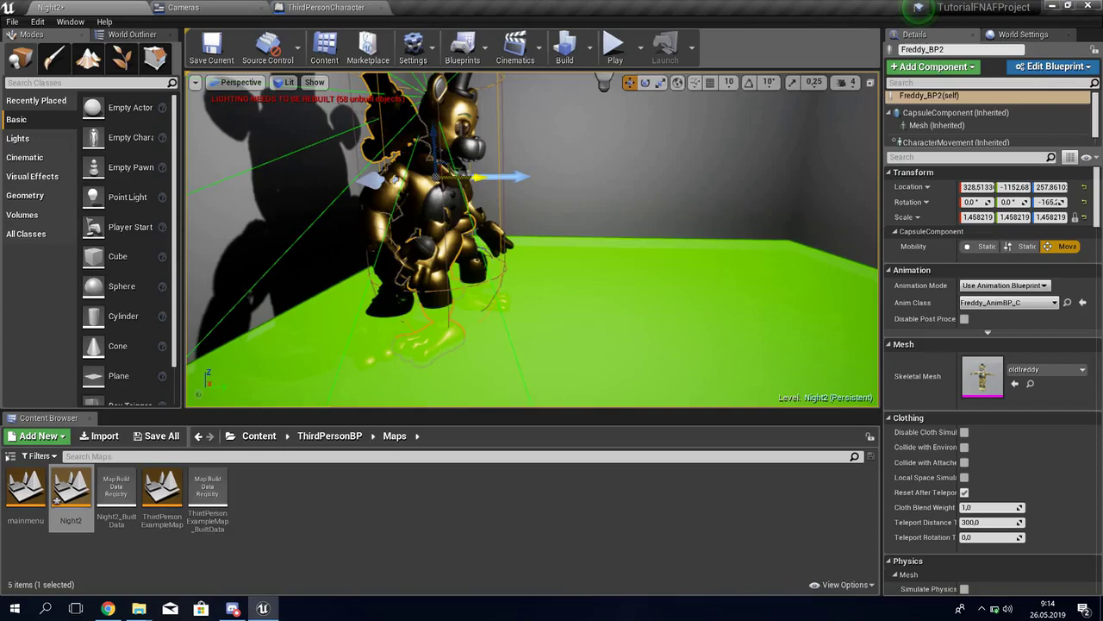
{"action": "right_click_drag", "start_coordinate": [532, 239], "coordinate": [532, 239]}
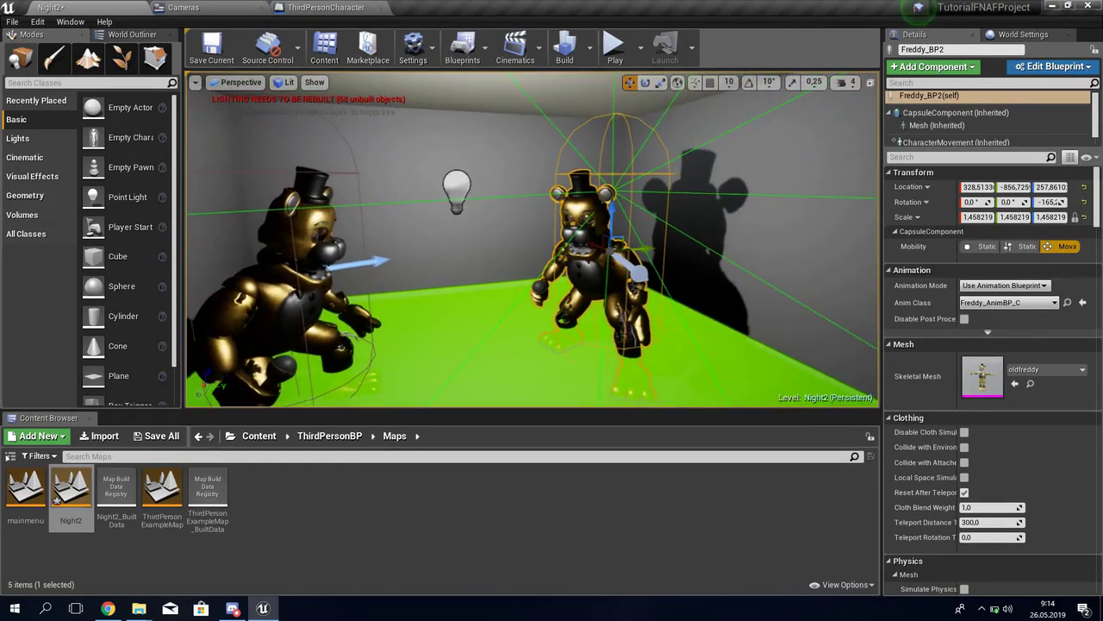
{"action": "left_click", "coordinate": [457, 188]}
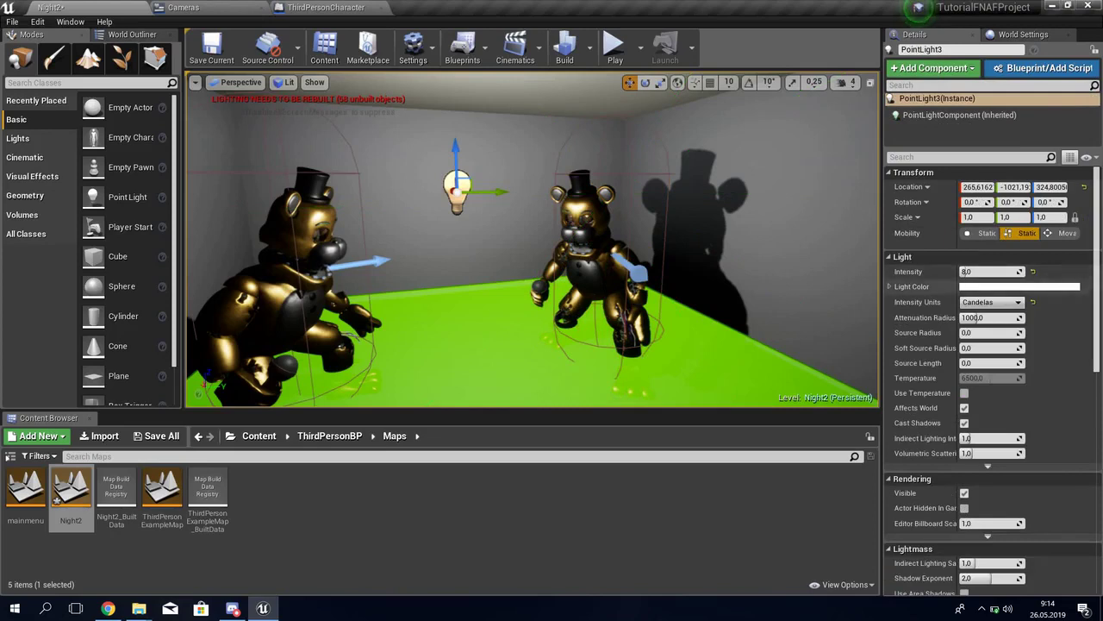
{"action": "left_click_drag", "start_coordinate": [969, 271], "coordinate": [983, 271]}
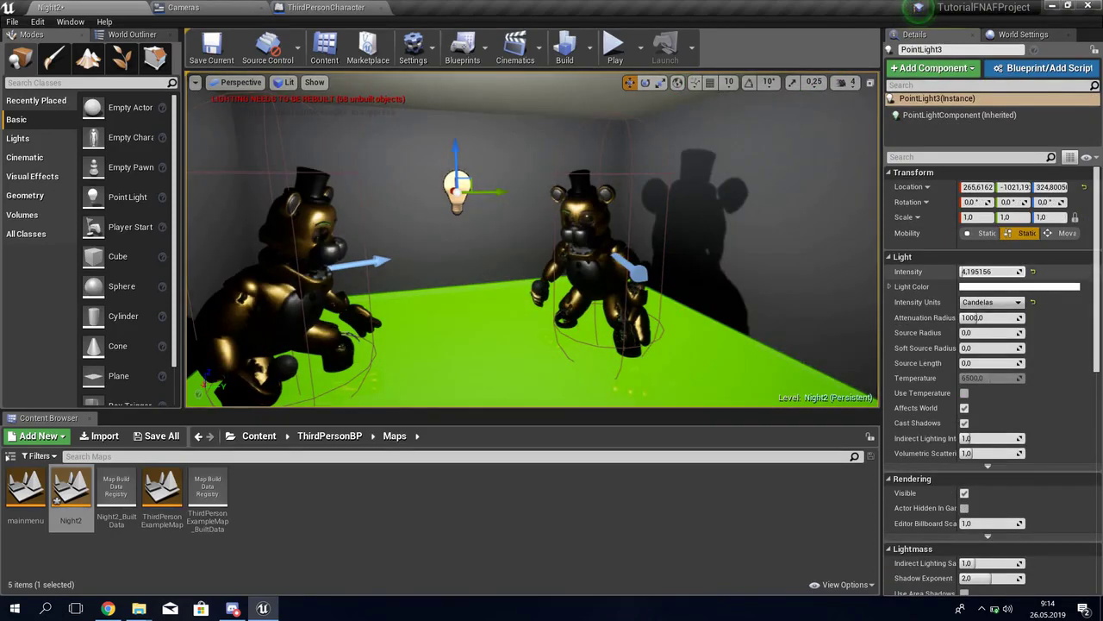
{"action": "scroll", "coordinate": [533, 240], "scroll_direction": "down", "scroll_amount": 5}
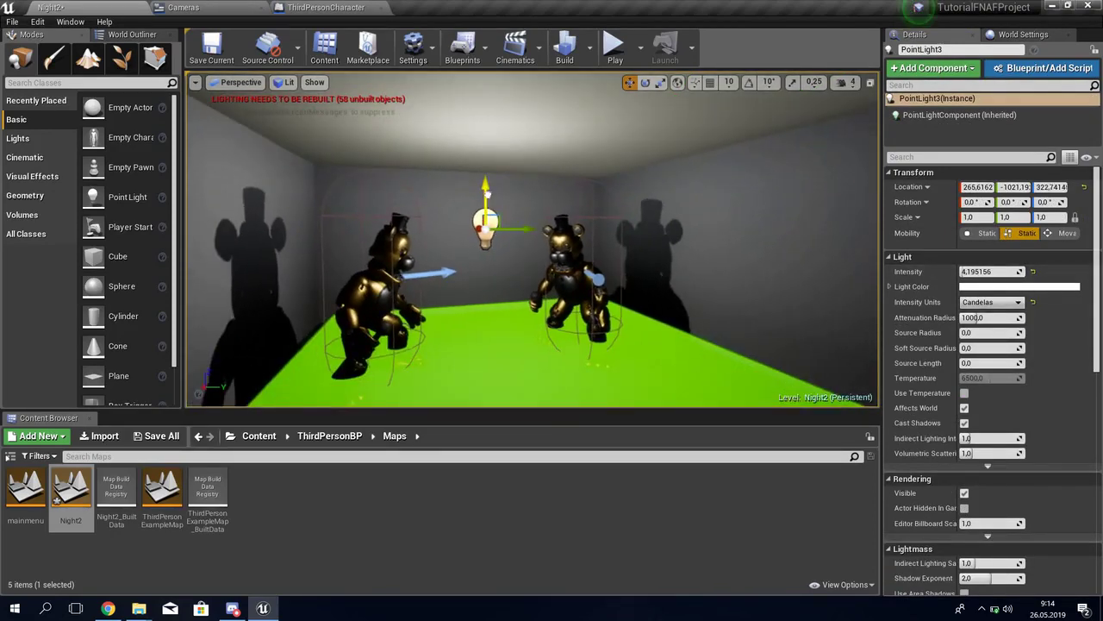
{"action": "mouse_move", "coordinate": [485, 185]}
{"action": "left_mouse_down"}
{"action": "mouse_move", "coordinate": [488, 345]}
{"action": "mouse_move", "coordinate": [487, 91]}
{"action": "mouse_move", "coordinate": [485, 142]}
{"action": "left_mouse_up"}
Lower the point light intensity to about 6.3 and start a Night2 play-test.
{"action": "right_click_drag", "start_coordinate": [565, 121], "coordinate": [551, 156]}
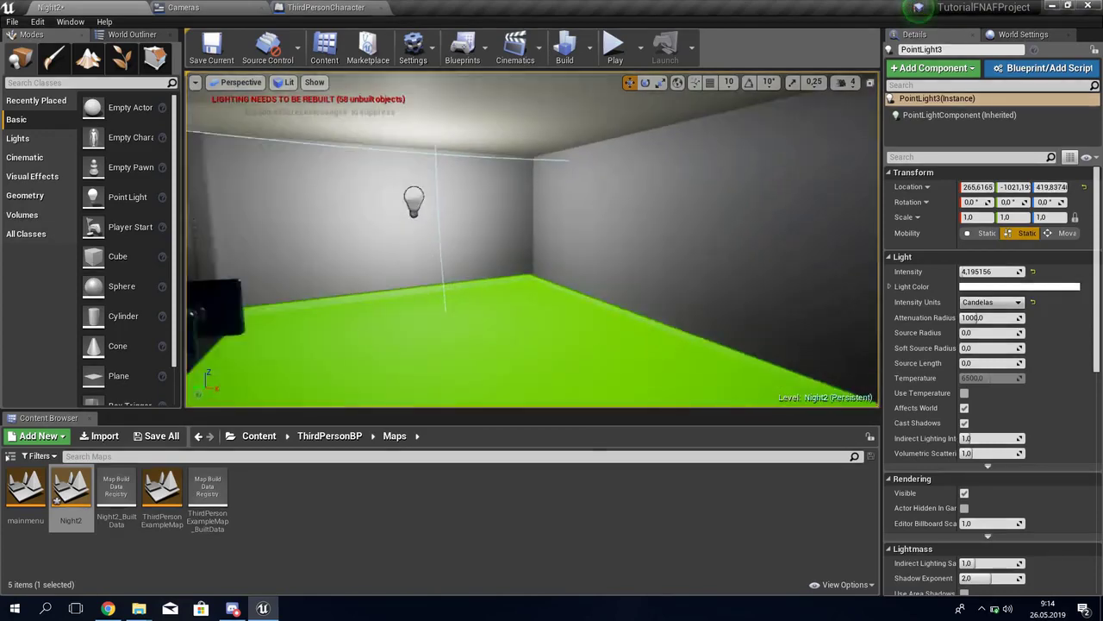
{"action": "key", "text": "a"}
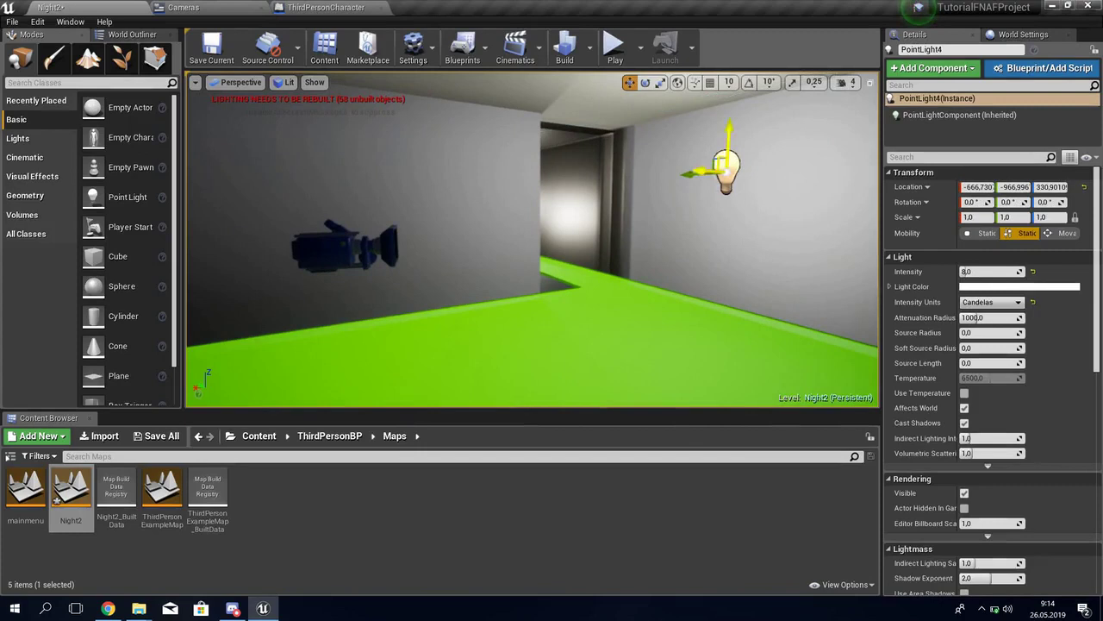
{"action": "left_click_drag", "start_coordinate": [992, 271], "coordinate": [983, 272]}
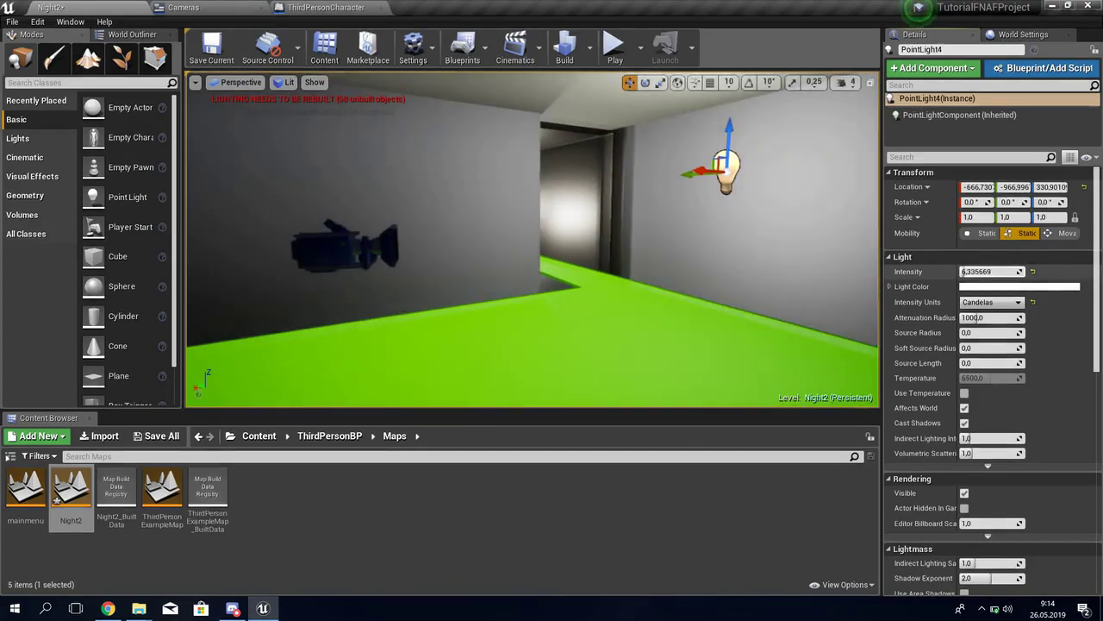
{"action": "right_click_drag", "start_coordinate": [532, 241], "coordinate": [532, 242]}
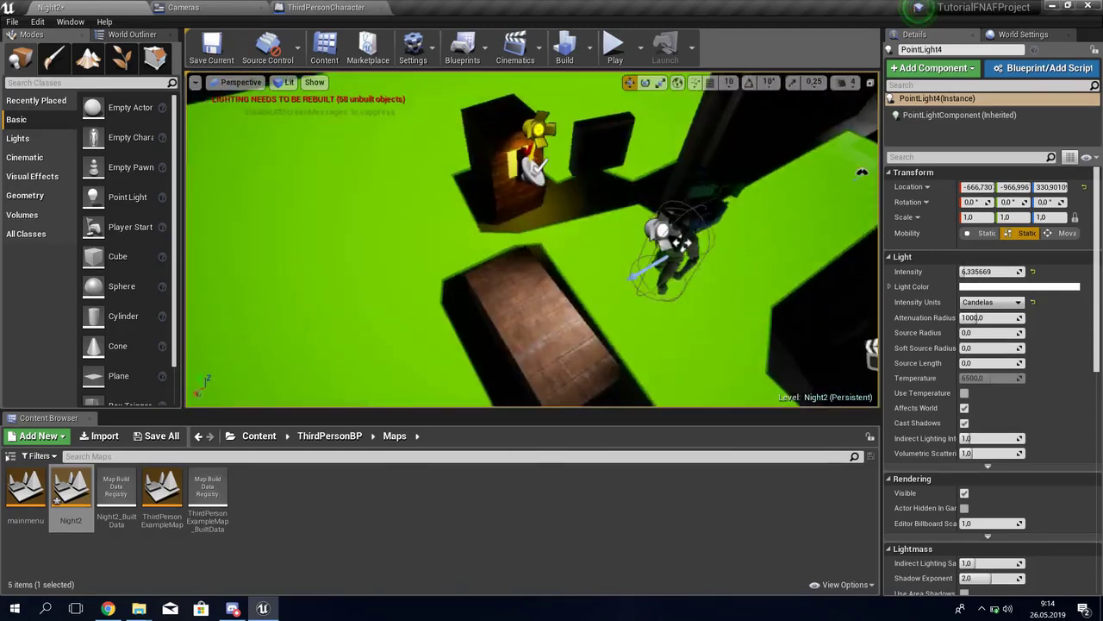
{"action": "right_click_drag", "start_coordinate": [683, 244], "coordinate": [523, 284]}
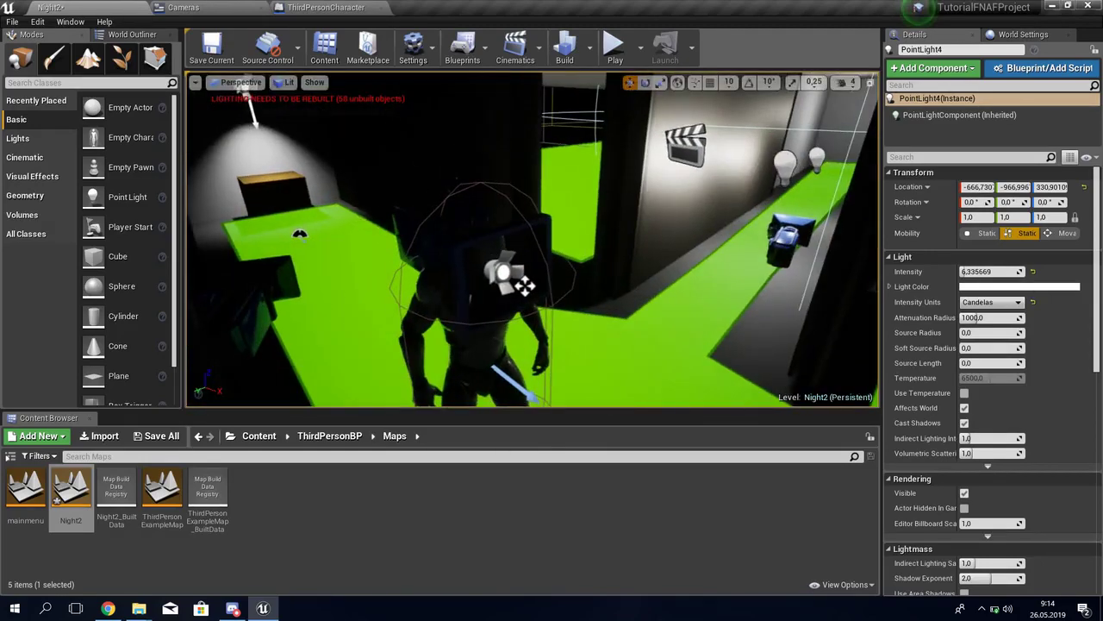
{"action": "key", "text": "alt+p"}
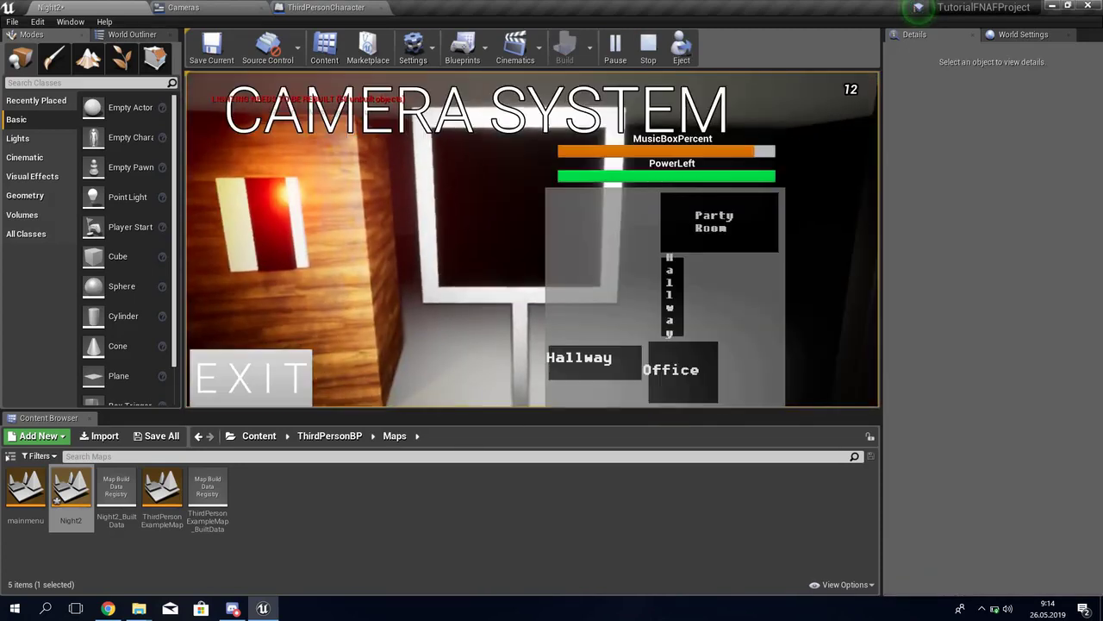
During the Night2 play-test, toggle the camera feed on and off to check Golden Freddy.
{"action": "key", "text": "c"}
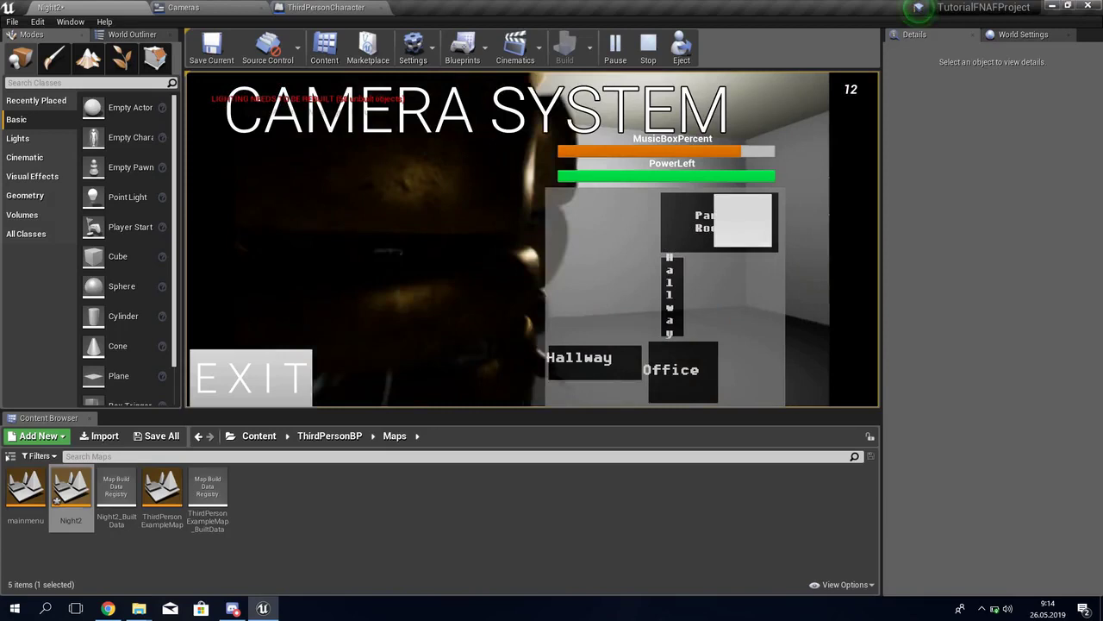
{"action": "key", "text": "c"}
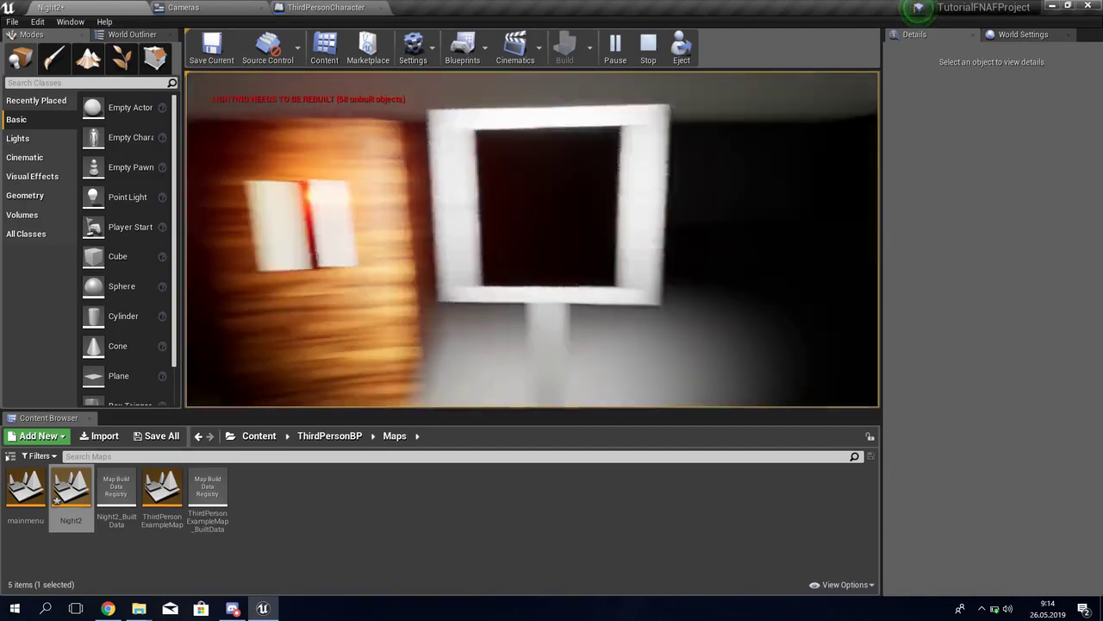
{"action": "key", "text": "c"}
{"action": "key", "text": "c"}
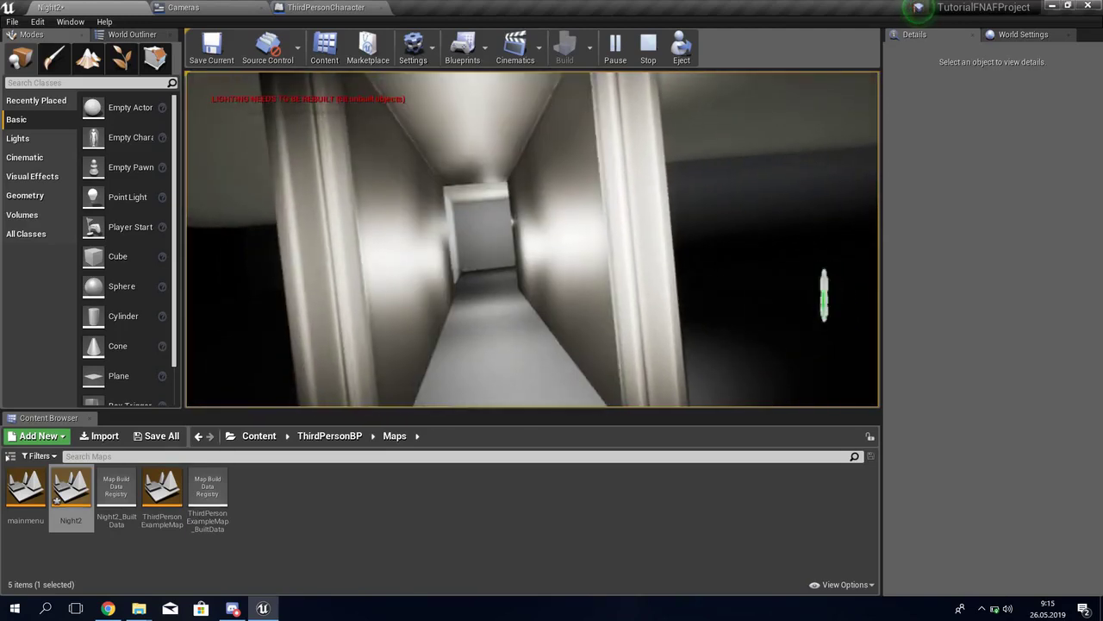
{"action": "key", "text": "e"}
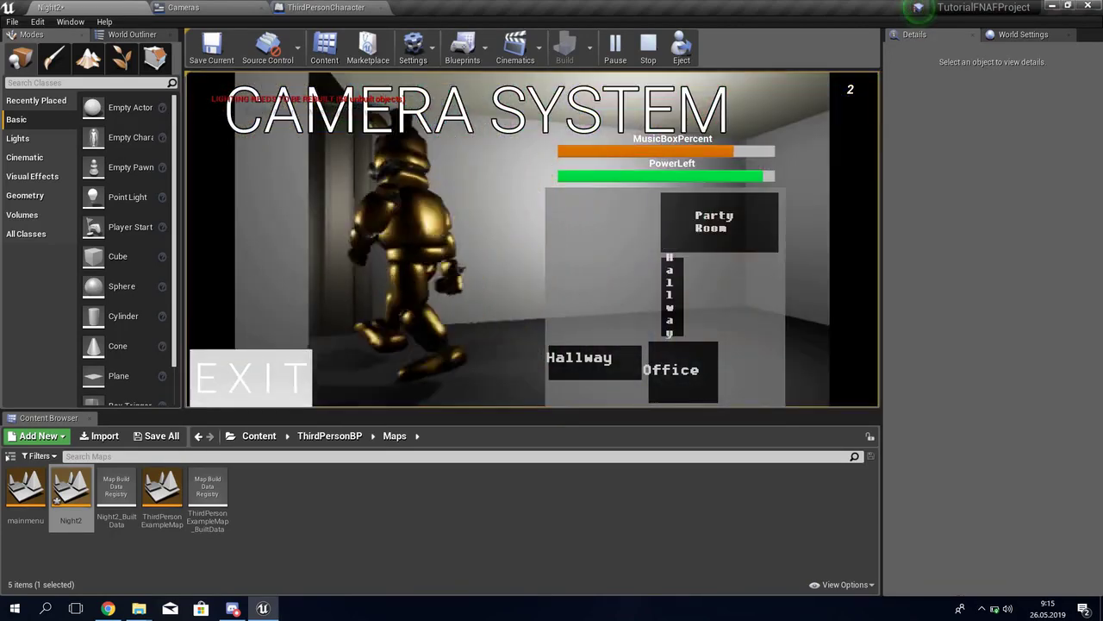
{"action": "key", "text": "e"}
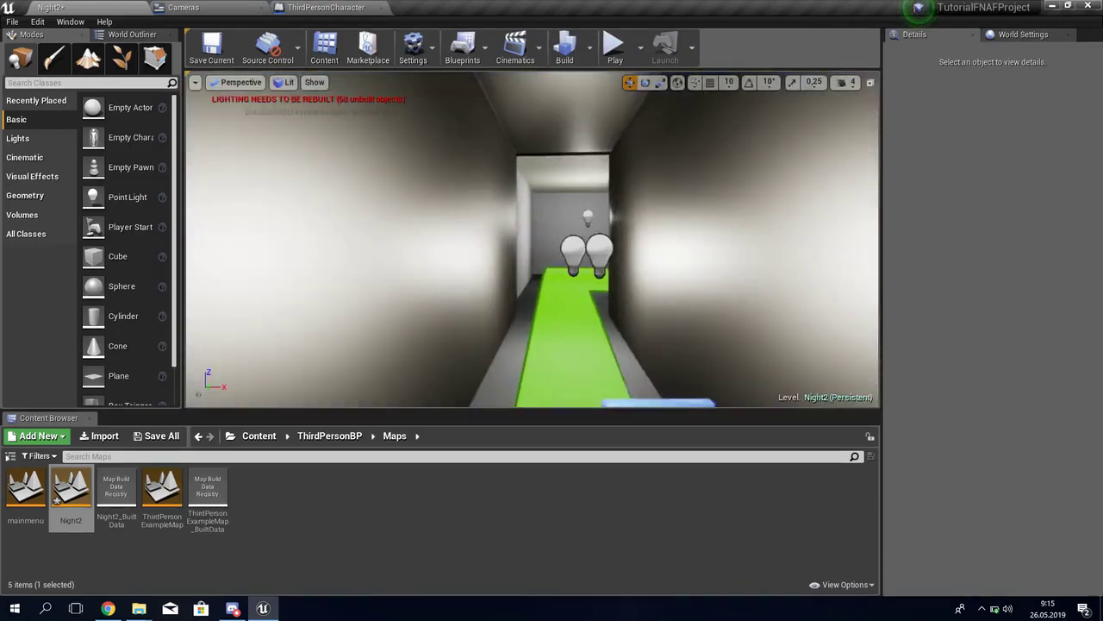
{"action": "key", "text": "w"}
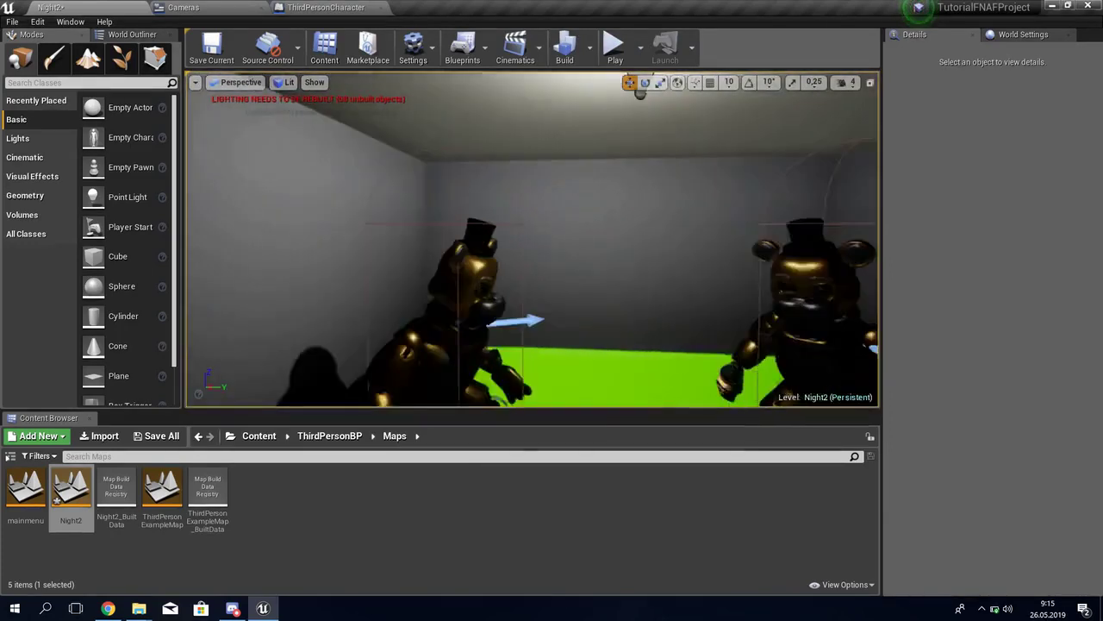
Fly the viewport through the corridor and lit room to inspect the animatronics and spotlit box.
{"action": "key", "text": "s"}
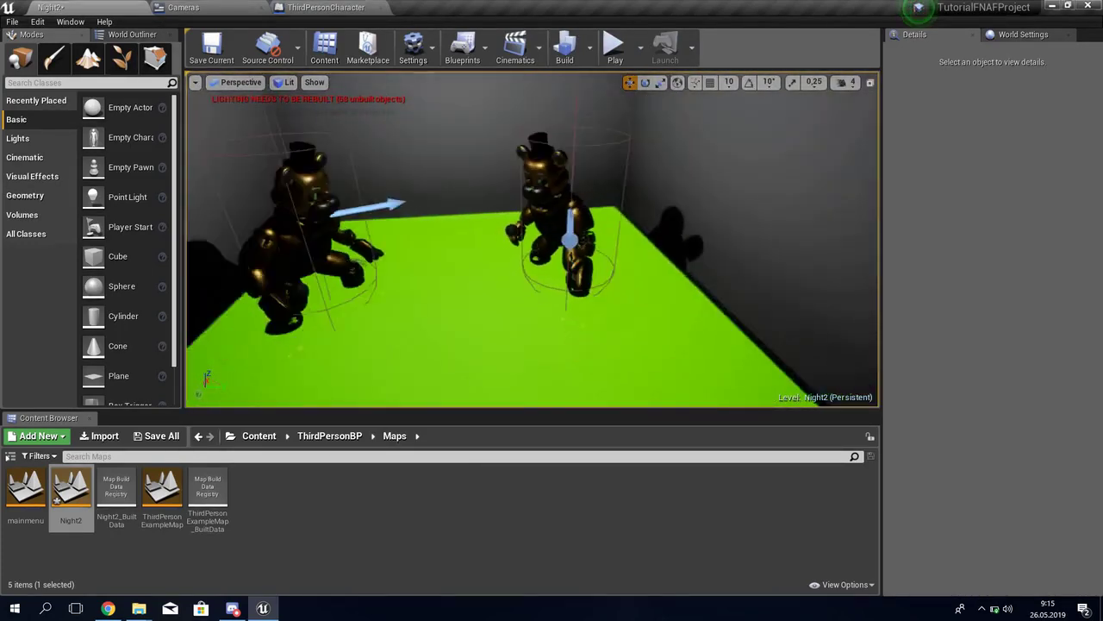
{"action": "key", "text": "w"}
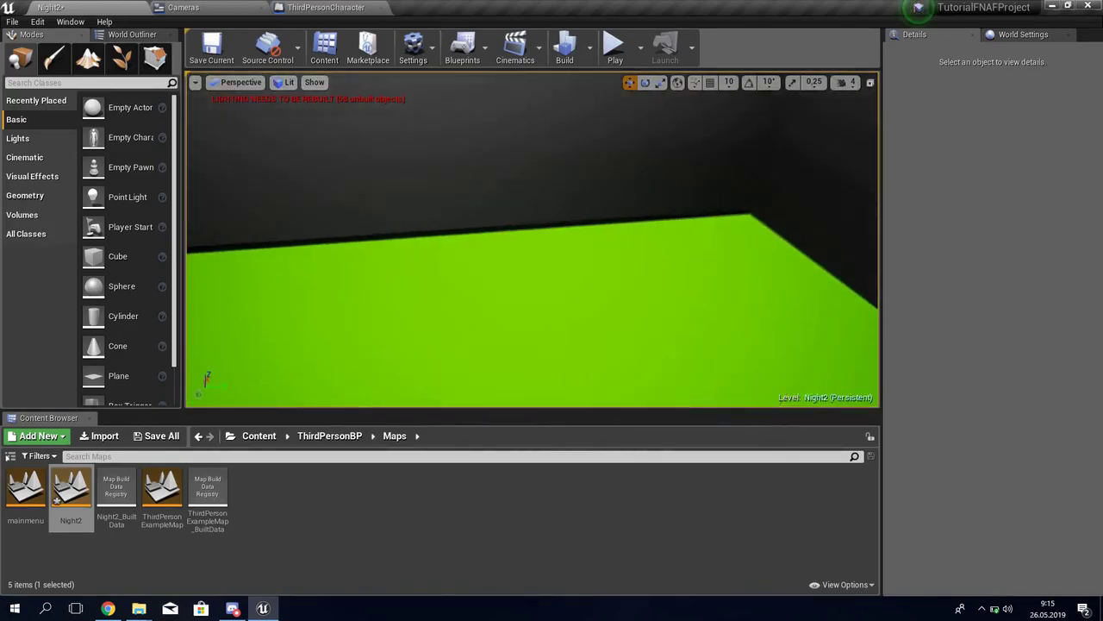
{"action": "key", "text": "s"}
{"action": "key", "text": "s"}
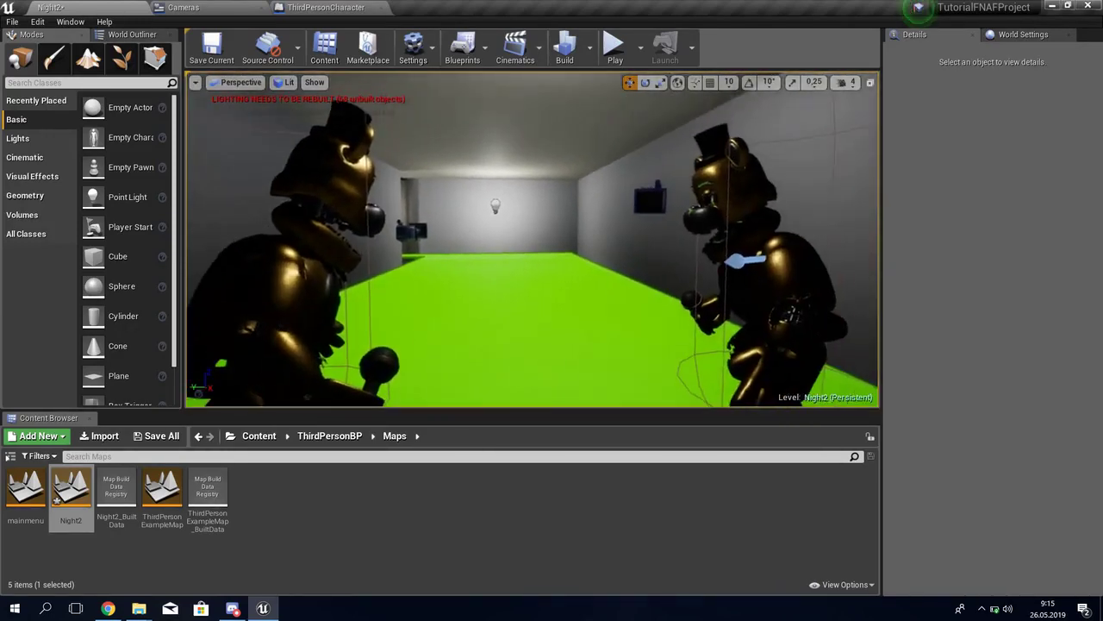
{"action": "key", "text": "w"}
{"action": "key", "text": "w"}
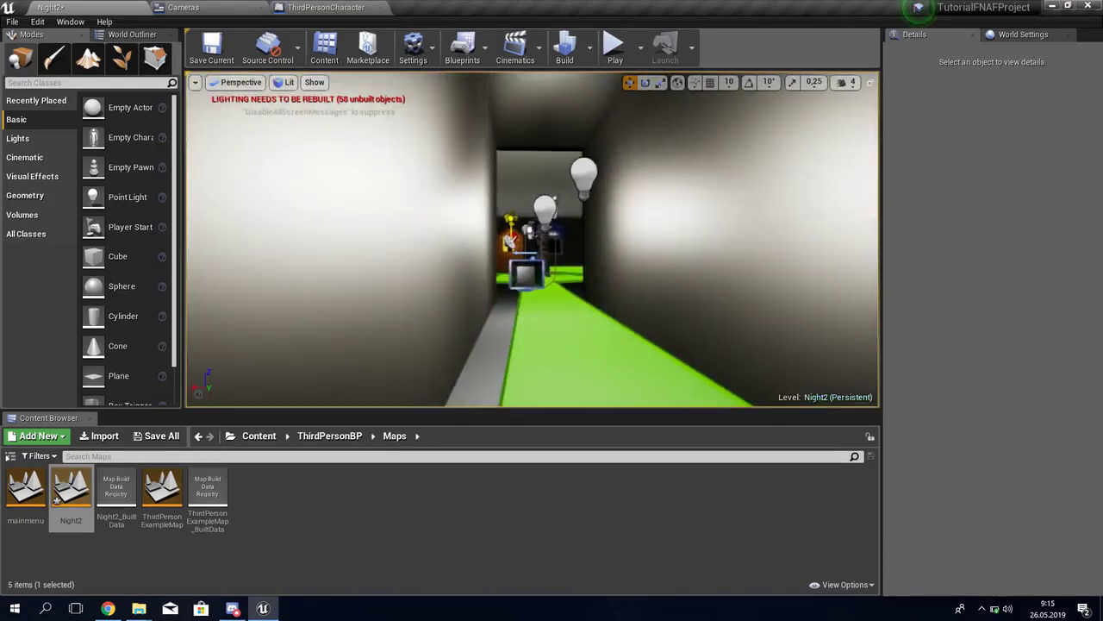
{"action": "key", "text": "s"}
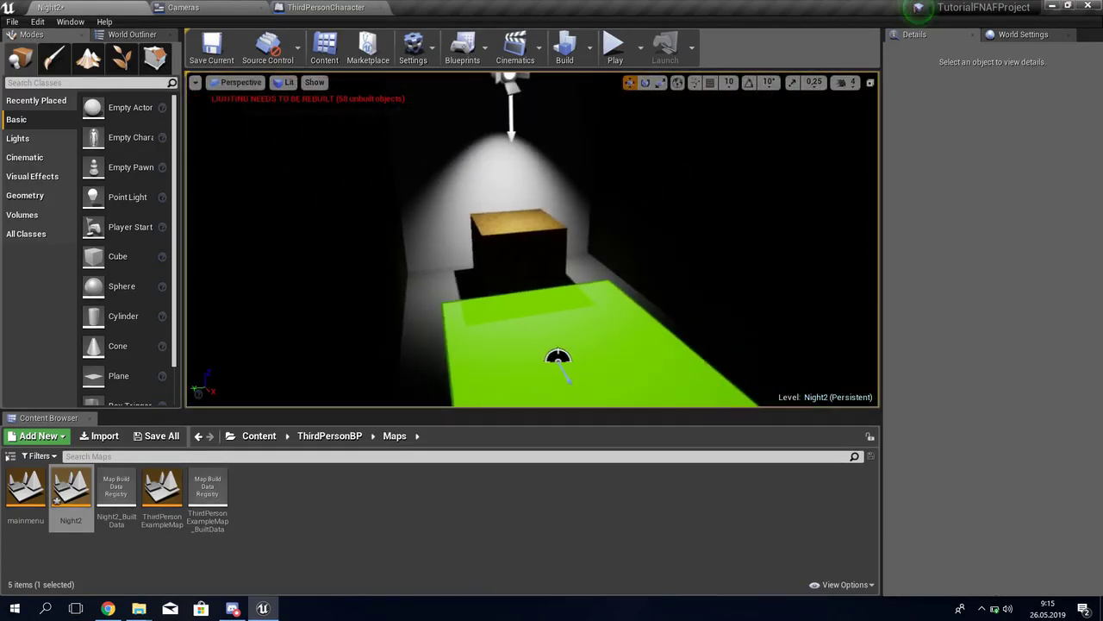
Open the Night2 Level Blueprint for review, then minimise it.
{"action": "left_click", "coordinate": [463, 47]}
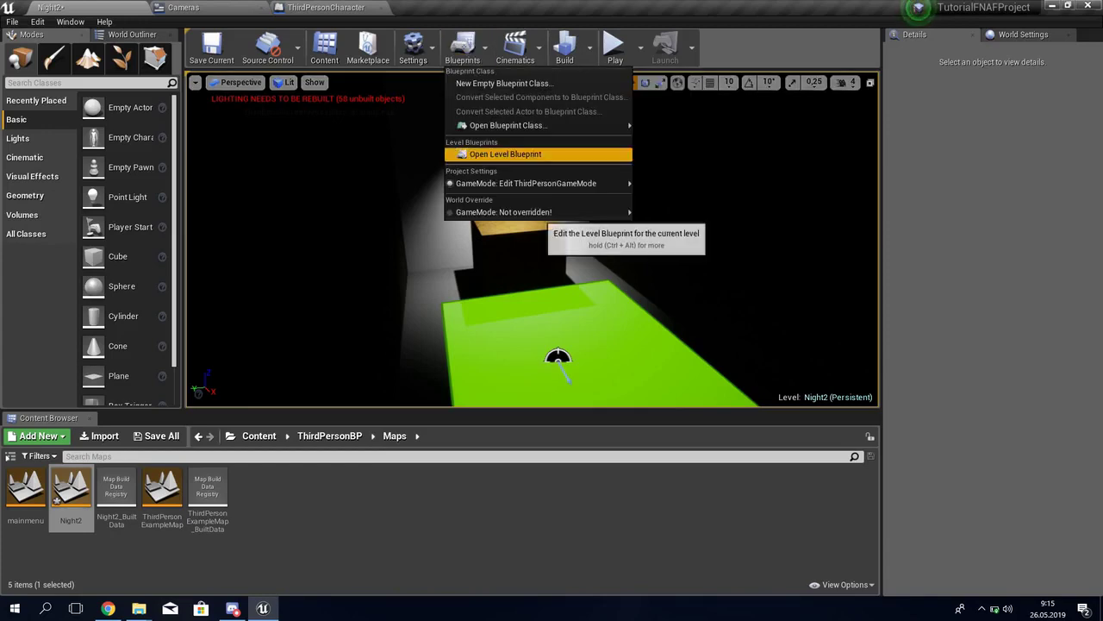
{"action": "left_click", "coordinate": [500, 152]}
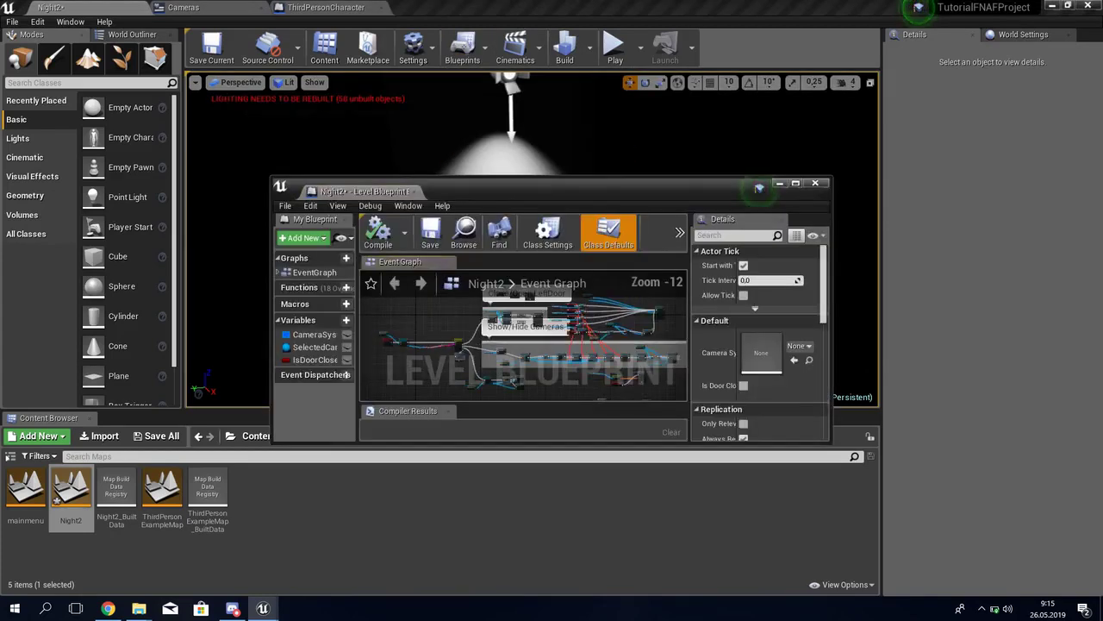
{"action": "left_click", "coordinate": [779, 184]}
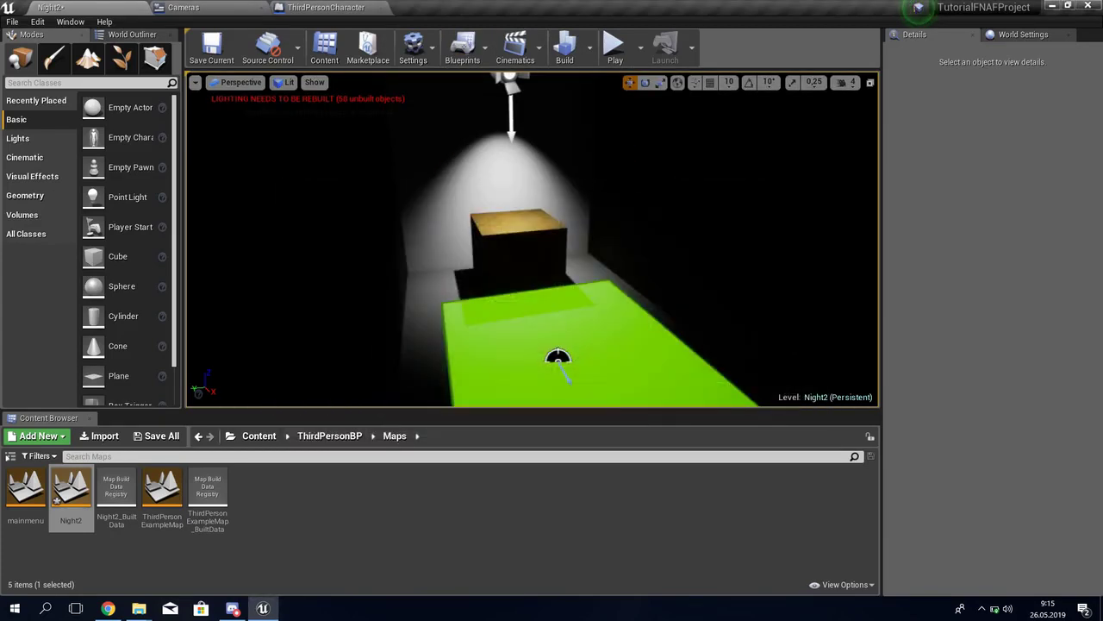
{"action": "right_click_drag", "start_coordinate": [465, 203], "coordinate": [603, 215]}
{"action": "right_click_drag", "start_coordinate": [532, 239], "coordinate": [604, 241]}
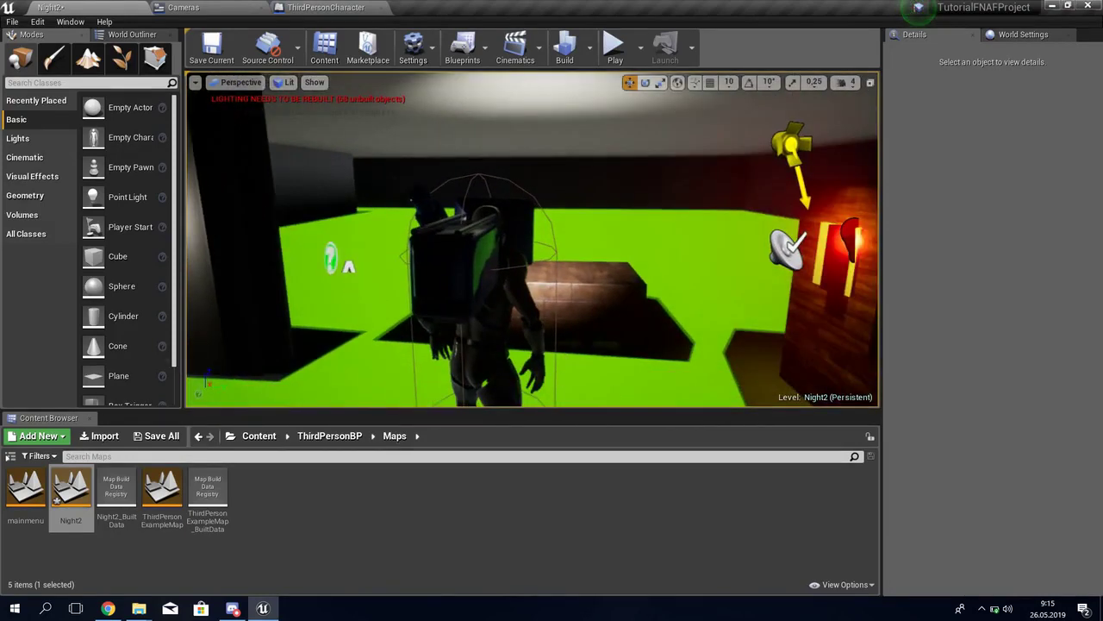
From the root Content folder, save all content, confirming the Night2 map.
{"action": "left_click", "coordinate": [258, 435]}
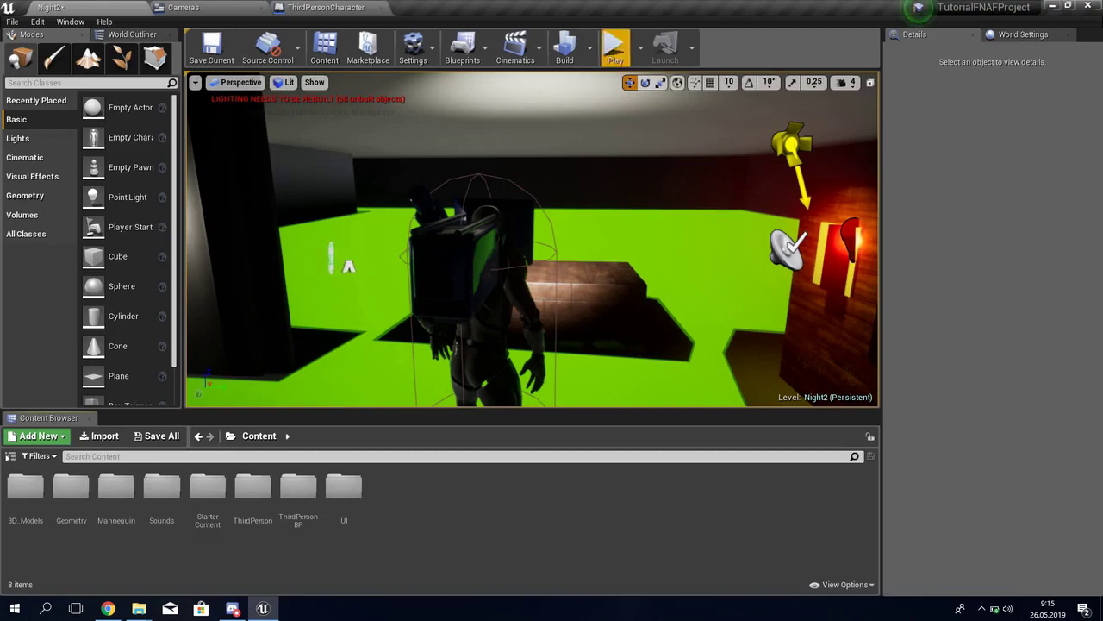
{"action": "left_click", "coordinate": [156, 436]}
{"action": "left_click", "coordinate": [662, 434]}
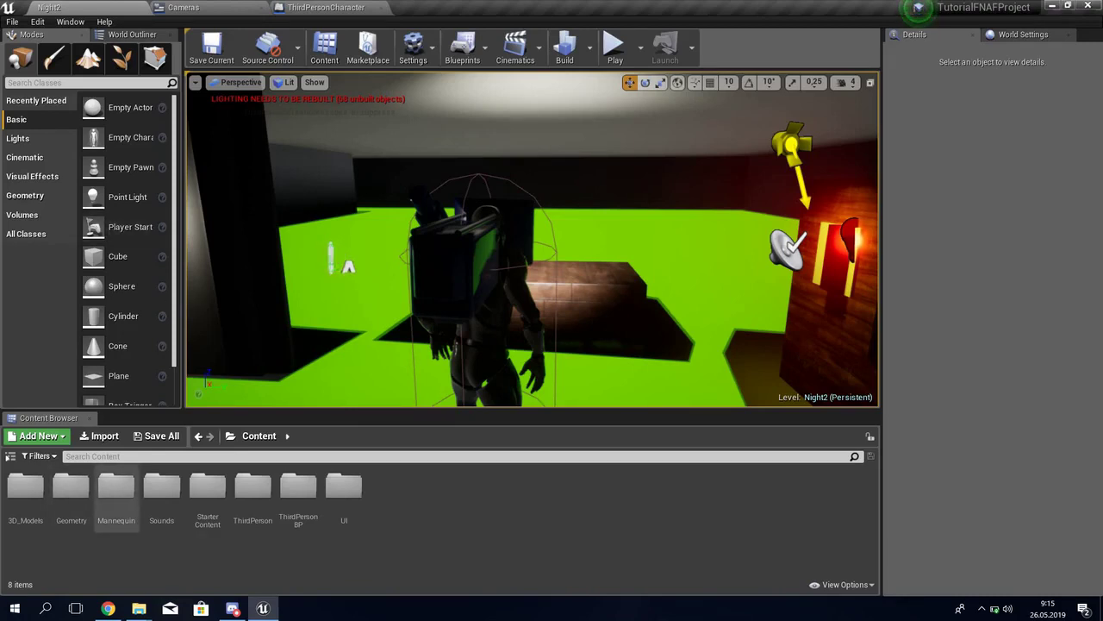
In Chrome's new tab, paste the YouTube channel's videos URL and load it.
{"action": "key", "text": "ctrl+1"}
{"action": "type", "text": "mixamo.com"}
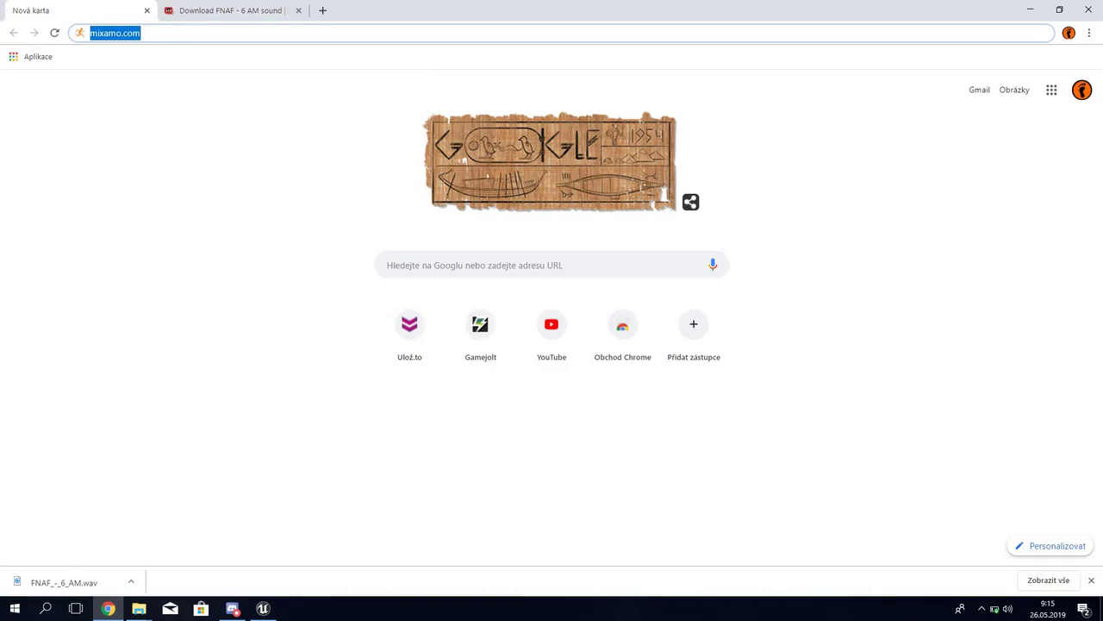
{"action": "type", "text": "https://www.youtube.com/channel/UCocPHtdesiU1y6a4qHwENog/videos"}
{"action": "key", "text": "Return"}
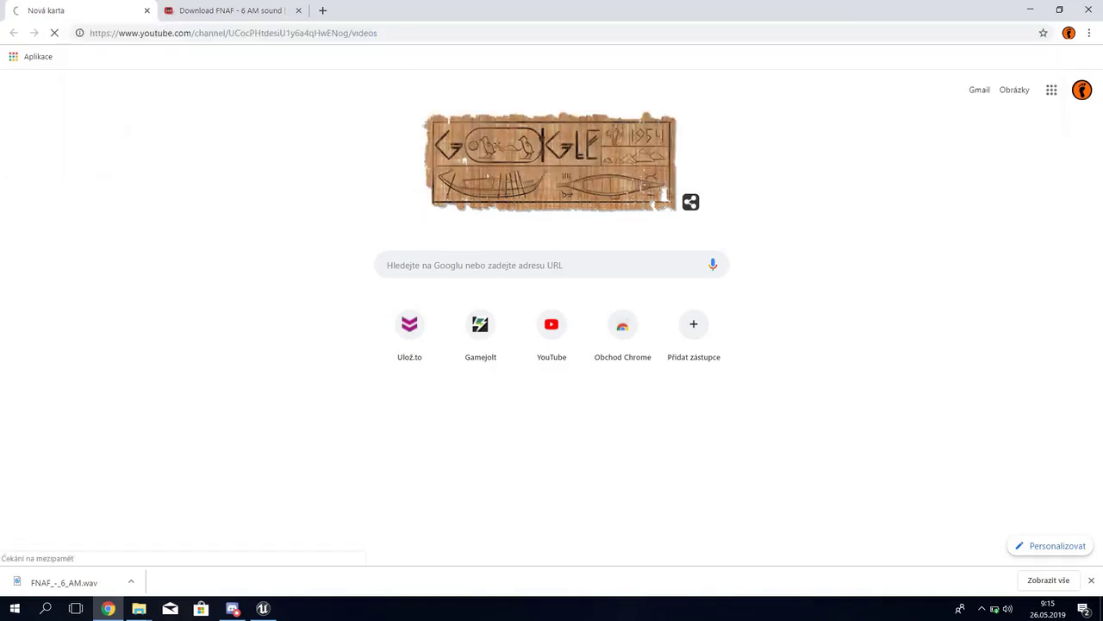